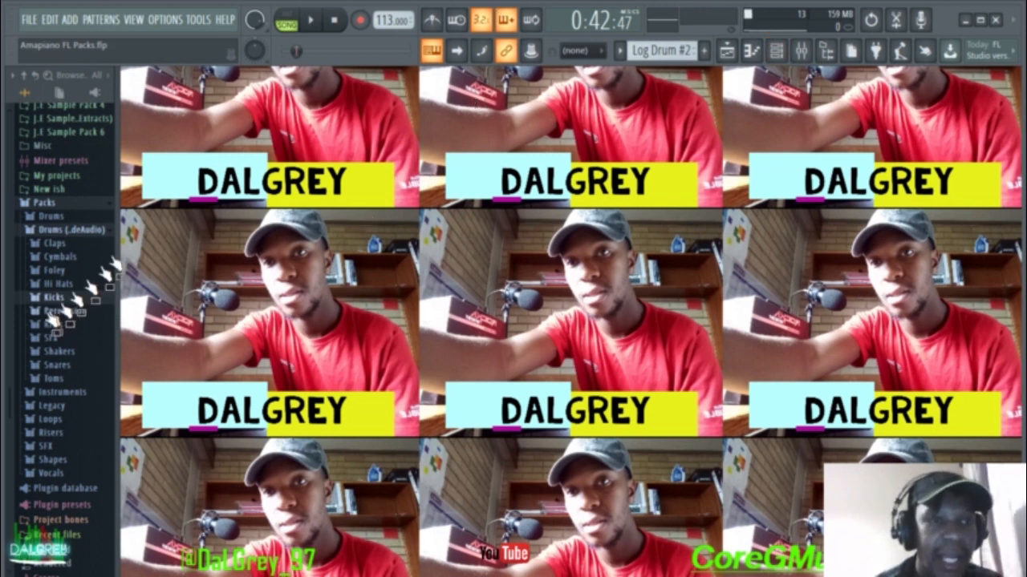
Step: Collapse the Packs folder in the Browser and switch the main view to the Channel rack
scroll(51, 320, "up", 4)
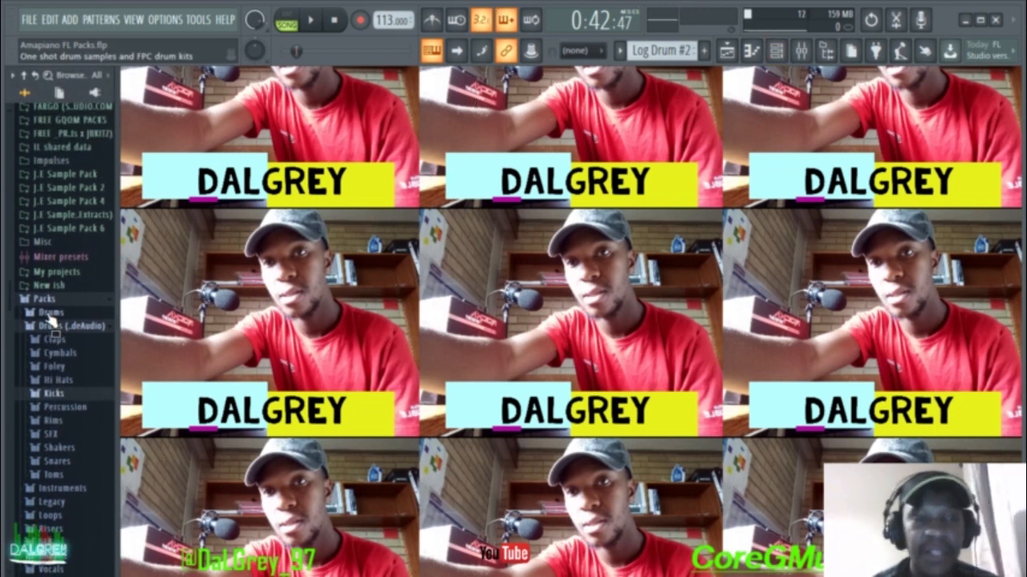
left_click(95, 300)
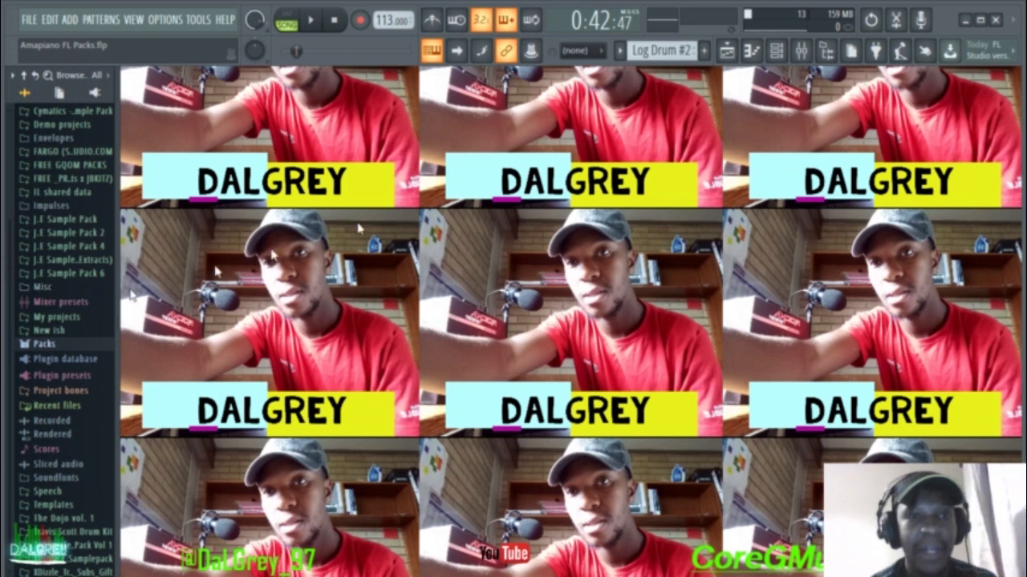
left_click(760, 53)
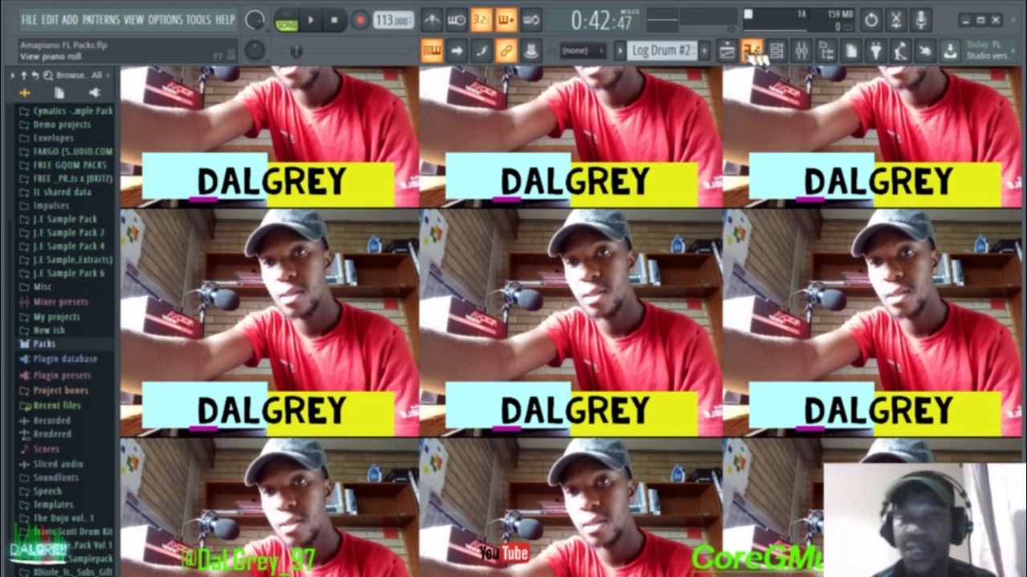
left_click(735, 54)
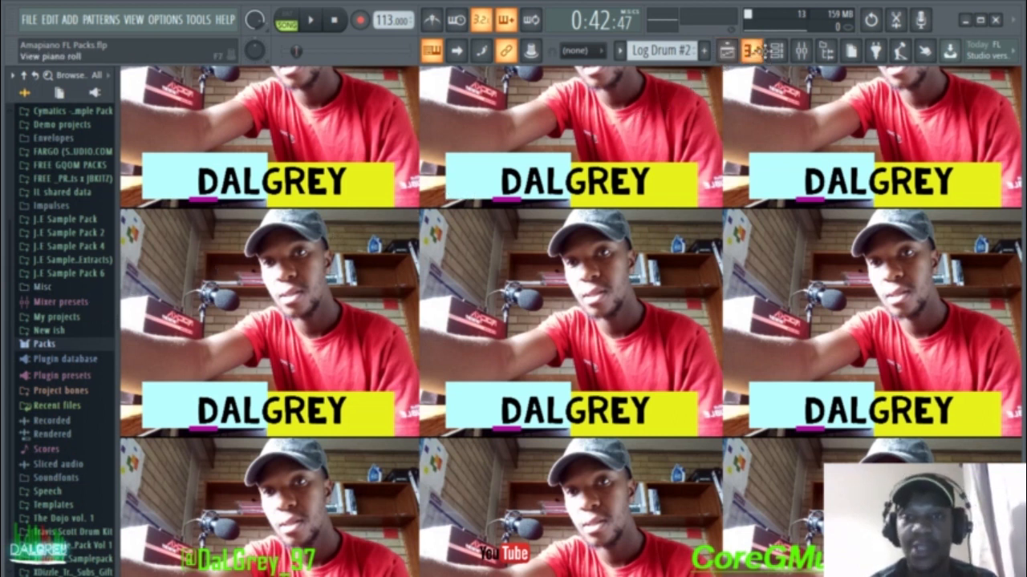
left_click(775, 52)
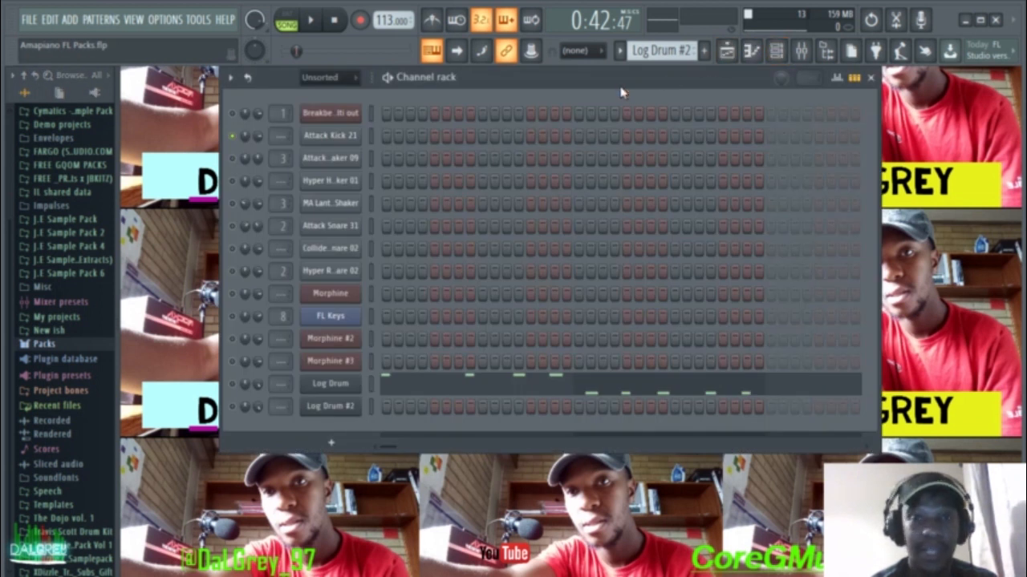
Step: Reposition the Channel rack window and expand Packs to reveal the drum sample categories
mouse_move(614, 85)
left_mouse_down()
mouse_move(600, 117)
mouse_move(600, 90)
left_mouse_up()
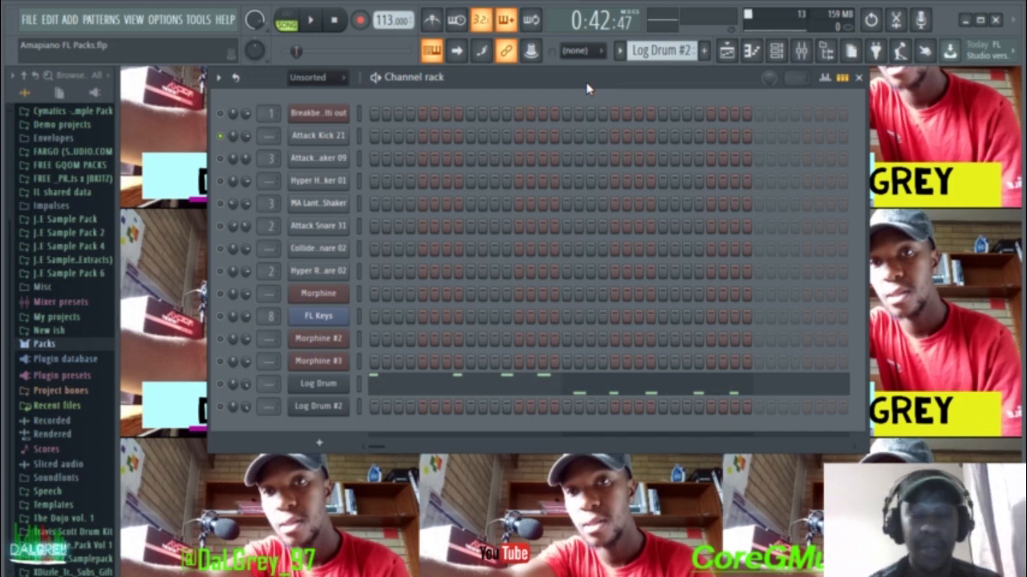
left_click_drag(576, 88, 548, 110)
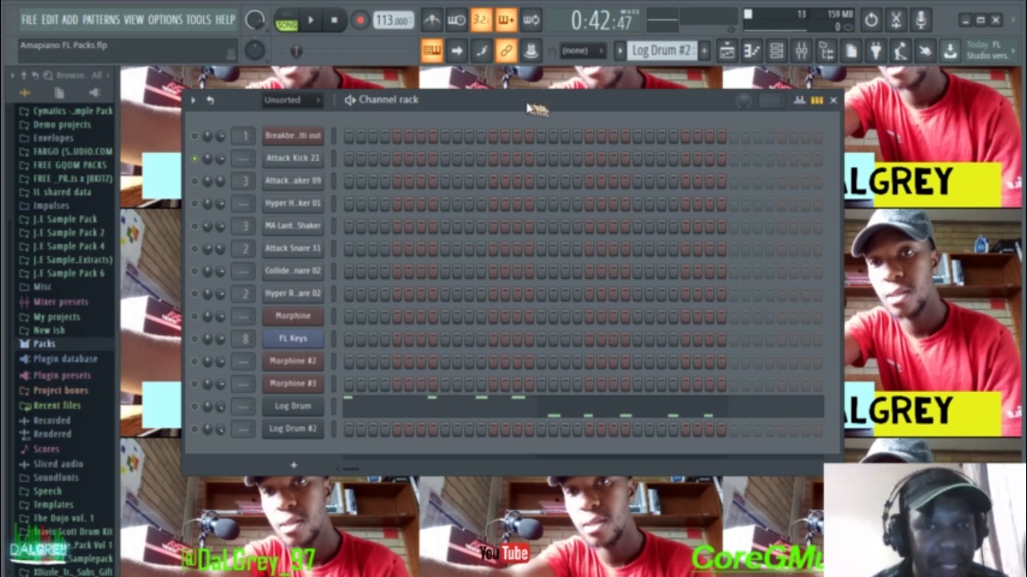
left_click_drag(529, 105, 550, 119)
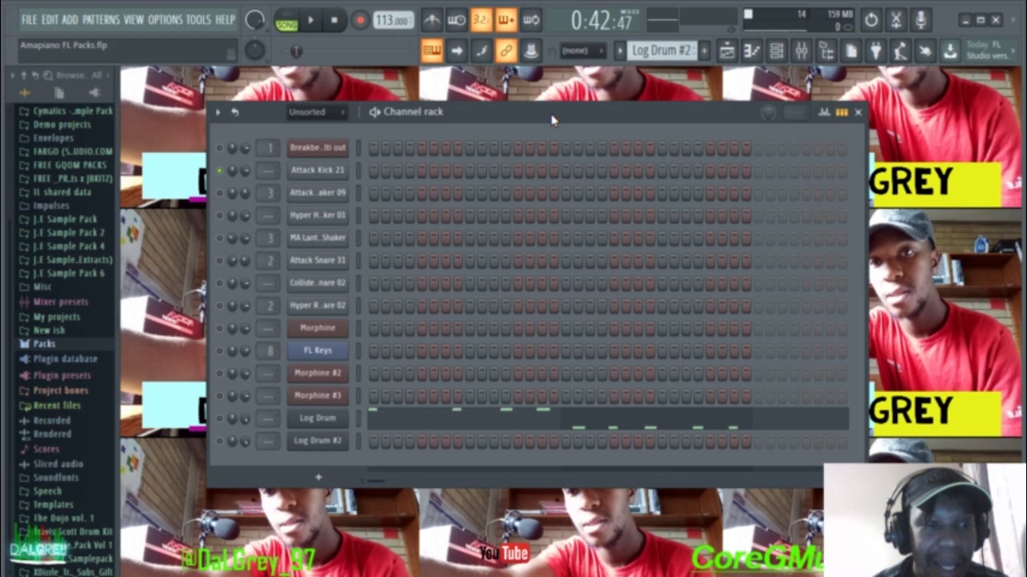
left_click(36, 344)
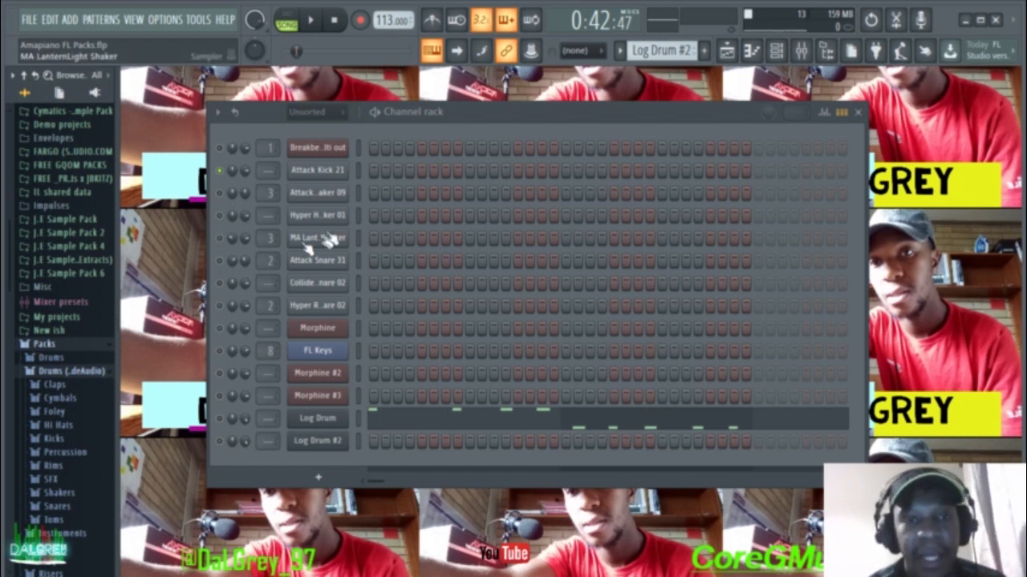
mouse_move(487, 113)
left_mouse_down()
mouse_move(485, 88)
mouse_move(483, 97)
left_mouse_up()
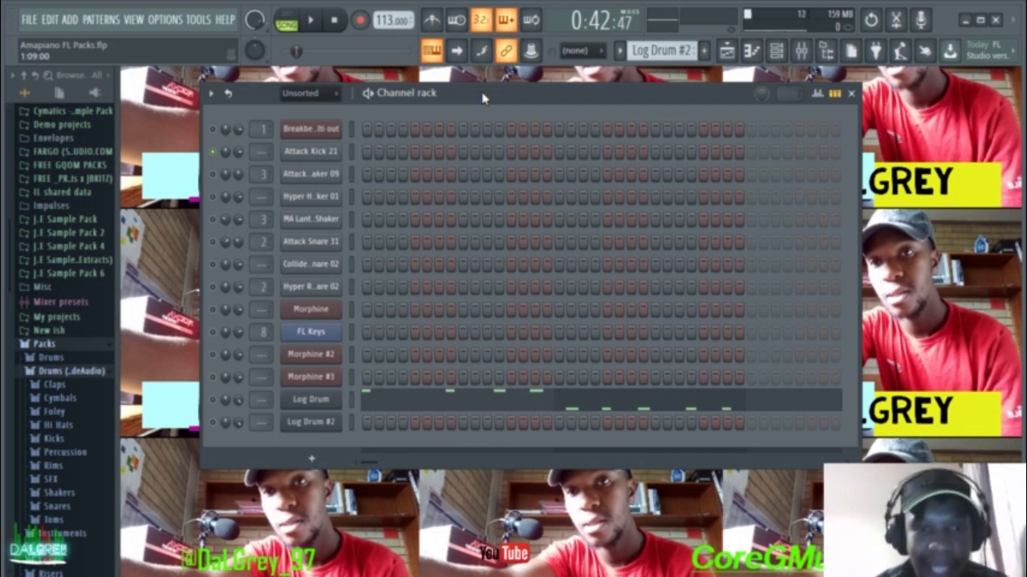
mouse_move(483, 95)
left_mouse_down()
mouse_move(431, 75)
mouse_move(477, 101)
left_mouse_up()
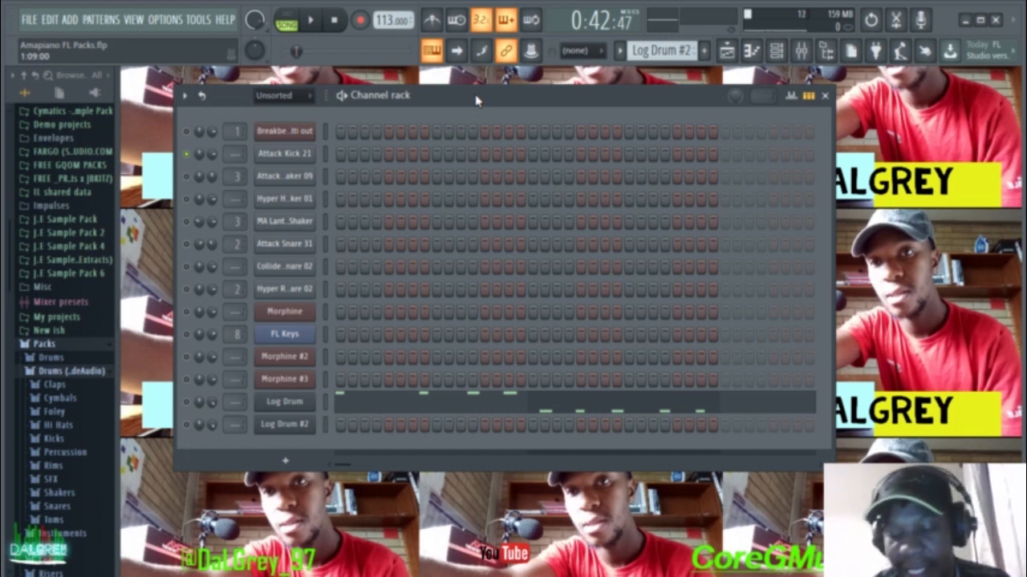
left_click_drag(489, 96, 500, 80)
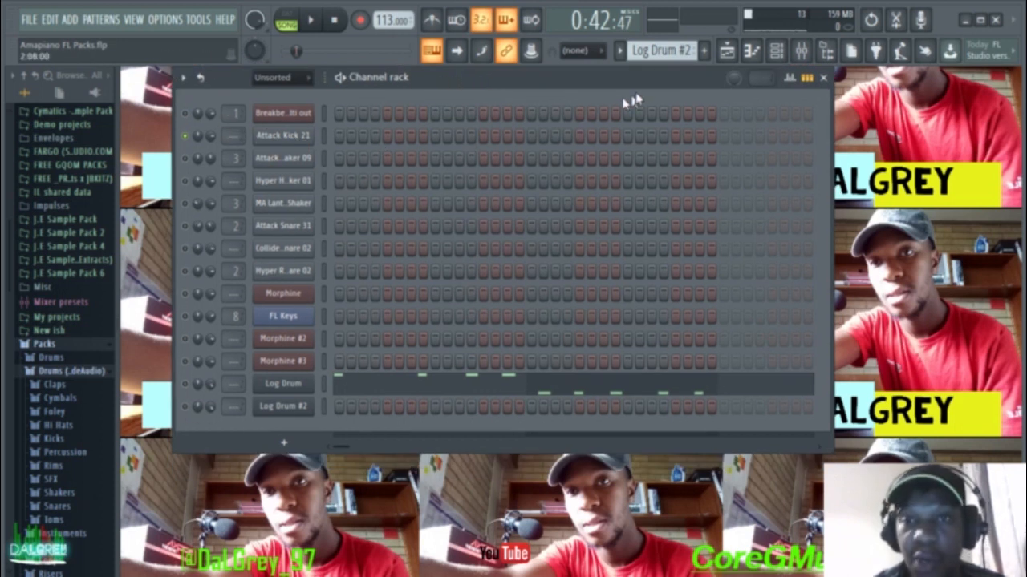
Step: Scroll the pattern selector to the Attack Kick 21 pattern
scroll(659, 51, "up", 6)
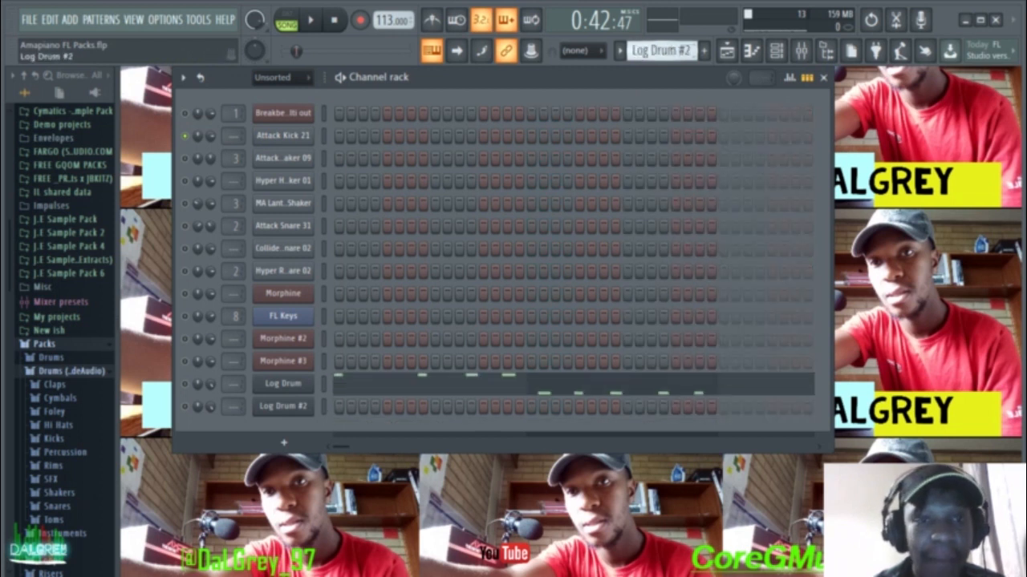
scroll(633, 52, "up", 6)
scroll(634, 51, "down", 3)
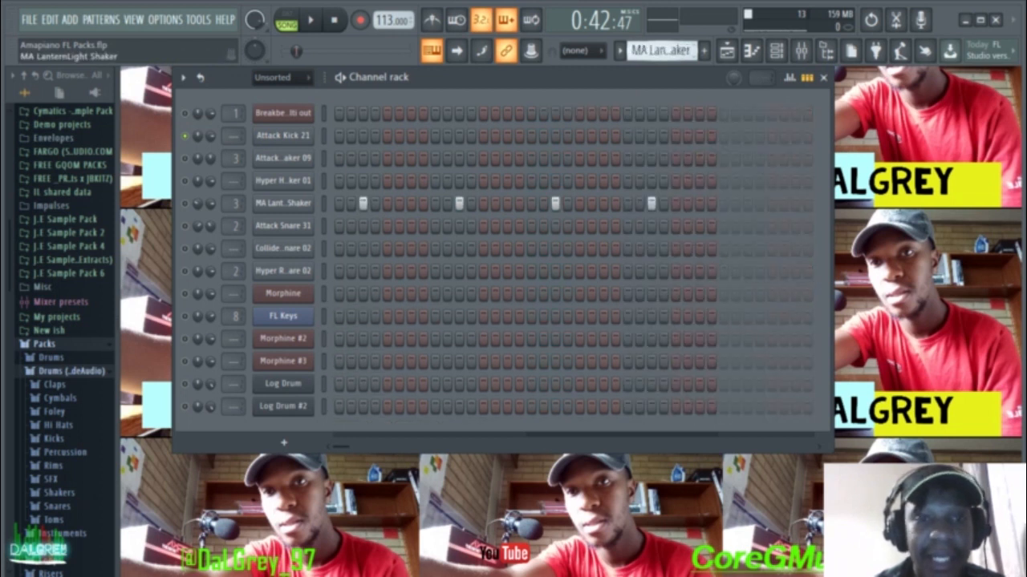
scroll(633, 51, "up", 2)
scroll(636, 53, "up", 2)
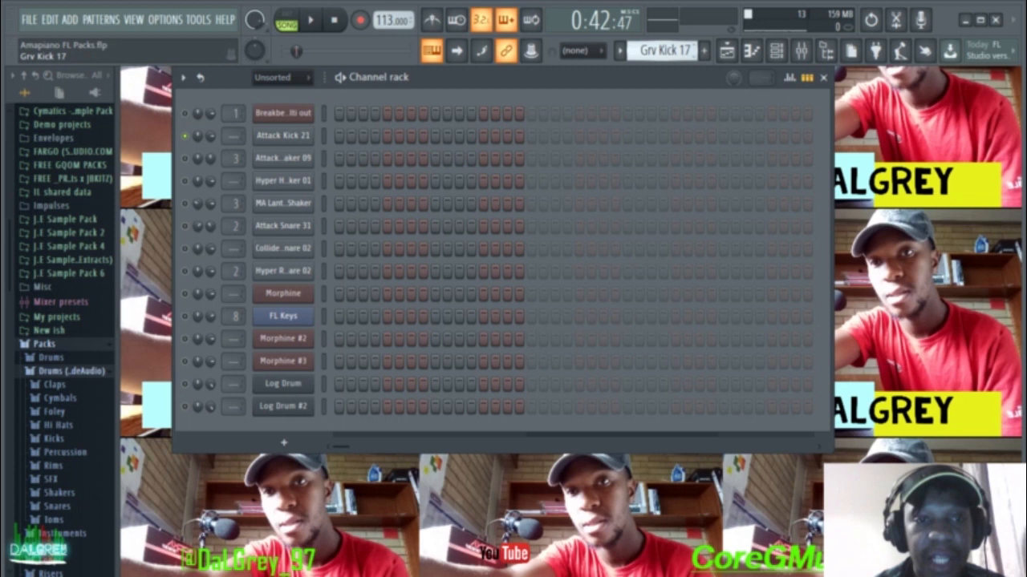
scroll(642, 52, "down", 2)
scroll(641, 51, "up", 2)
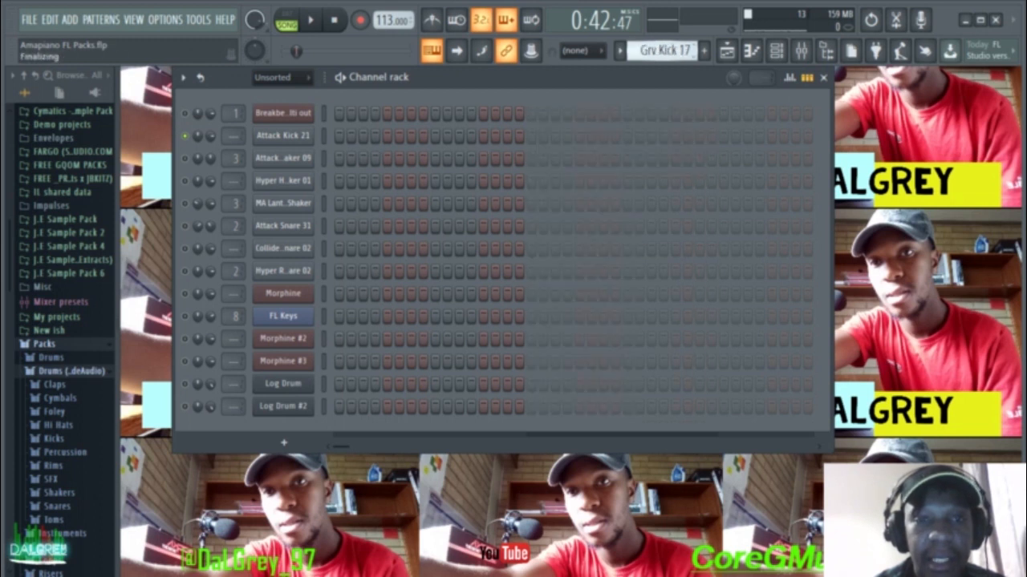
scroll(642, 51, "down", 1)
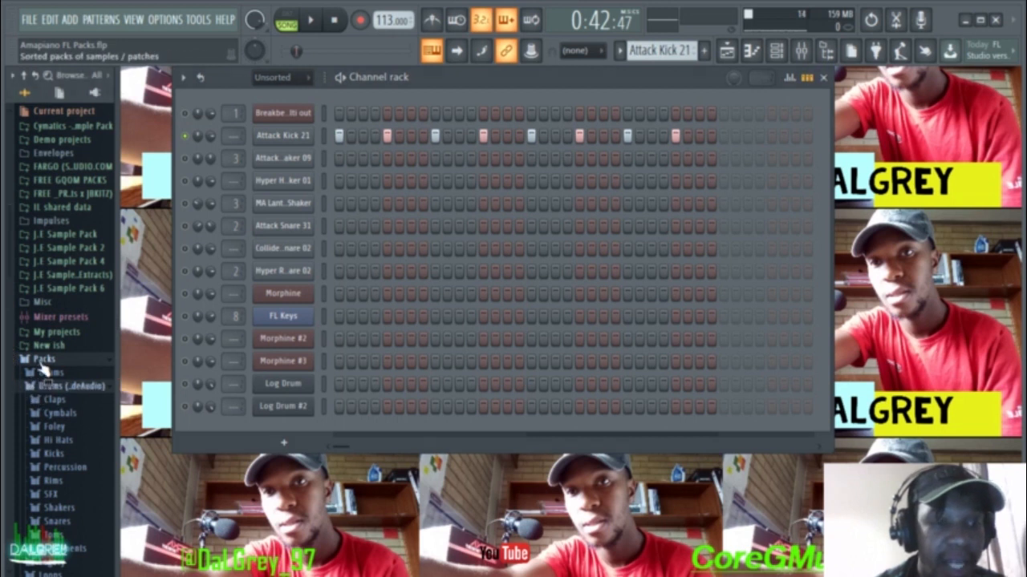
scroll(42, 365, "down", 3)
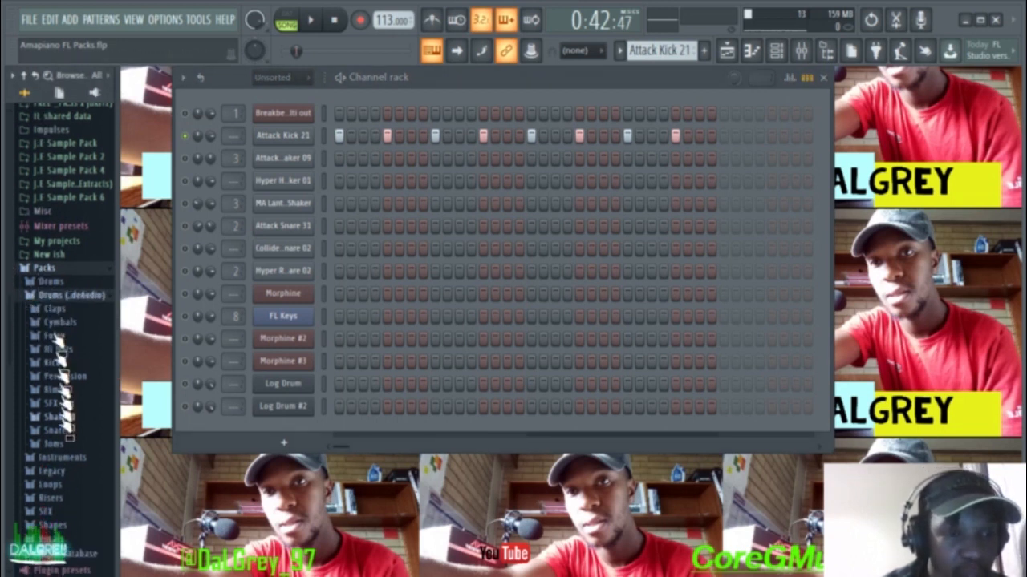
scroll(63, 430, "down", 2)
scroll(63, 429, "down", 1)
Step: Preview Attack Kick 21 from the Kicks folder and load it onto the Attack Kick 21 channel
left_click(45, 293)
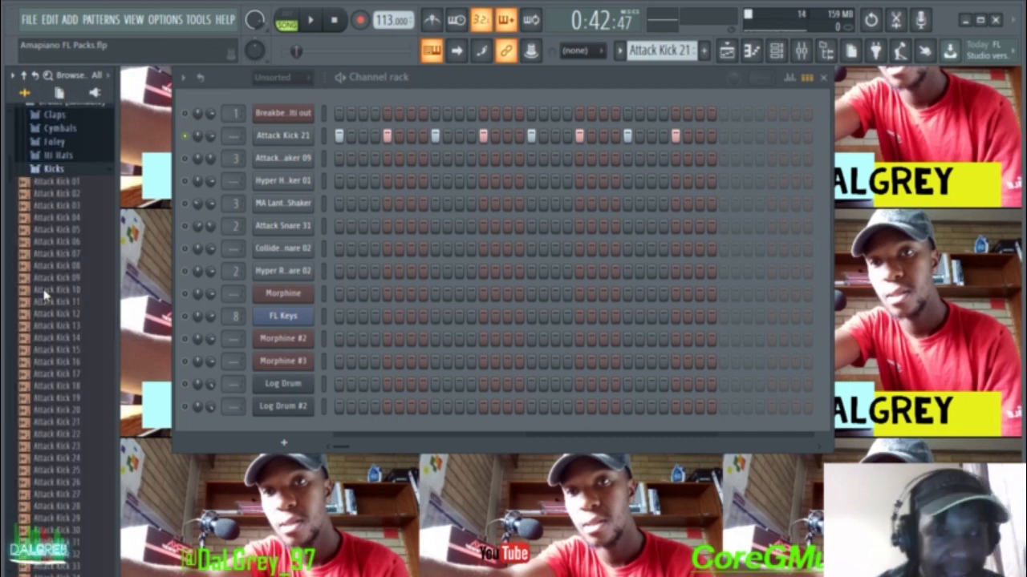
scroll(68, 425, "down", 5)
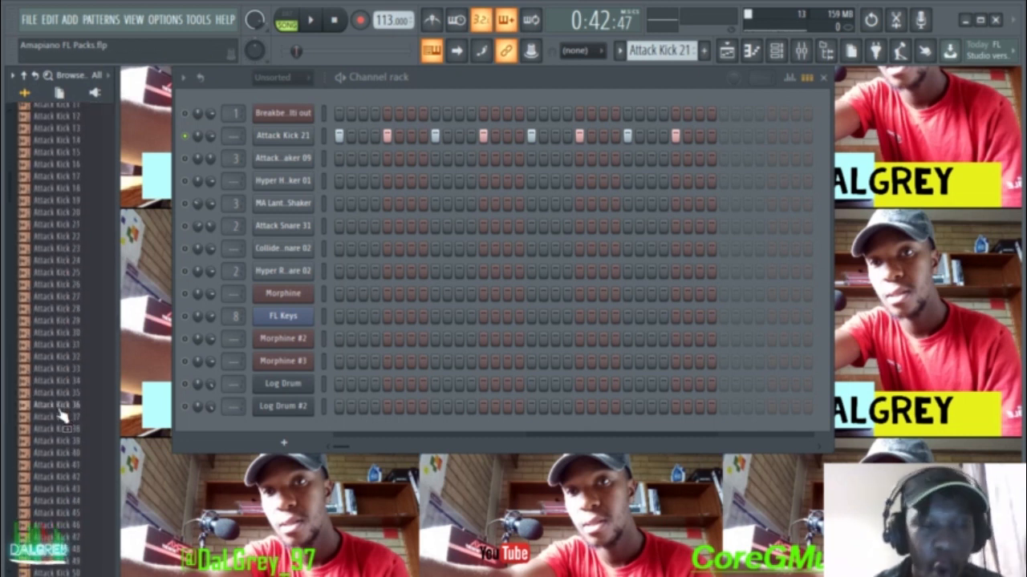
left_click(63, 225)
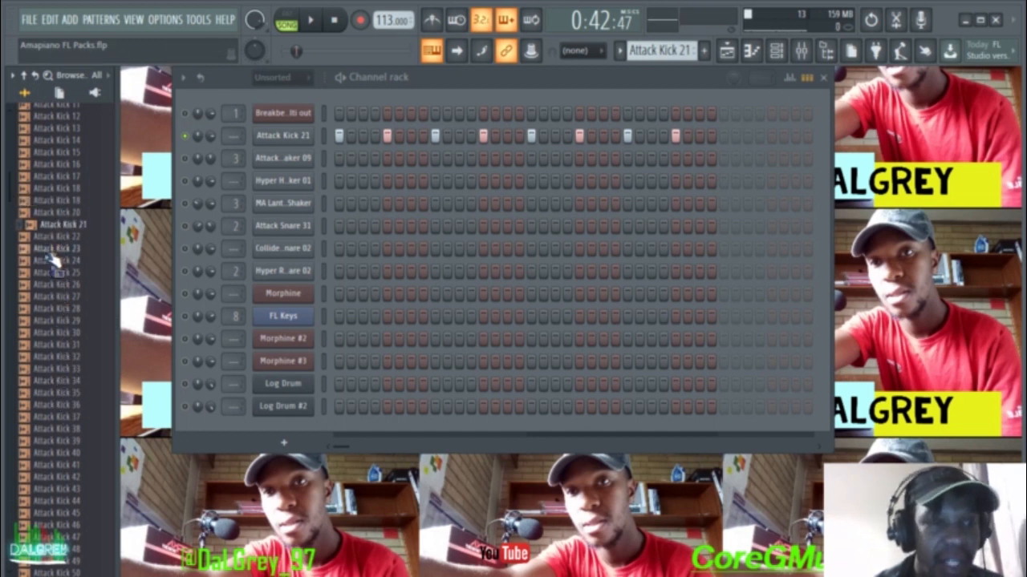
left_click(61, 228)
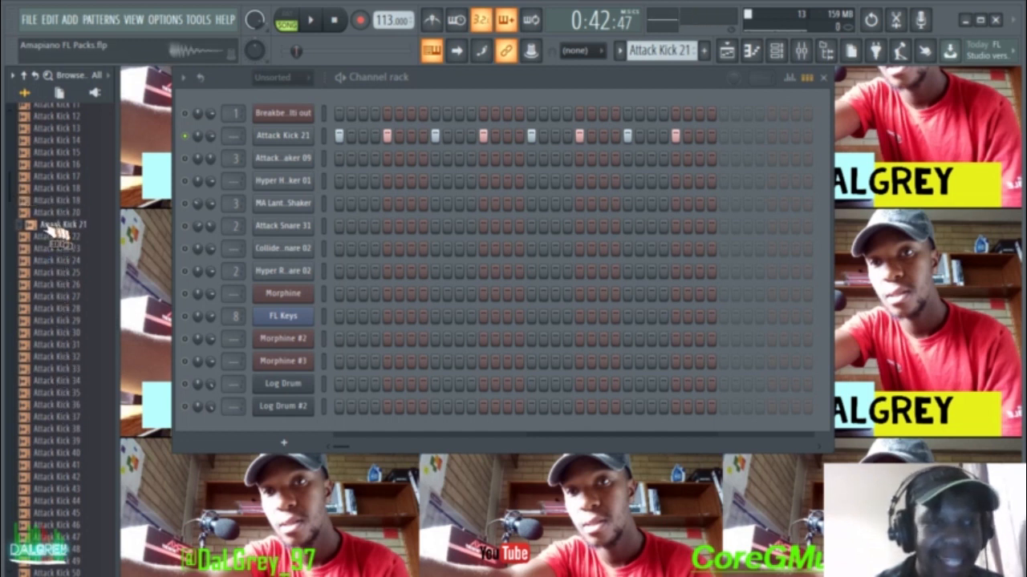
left_click_drag(50, 231, 275, 151)
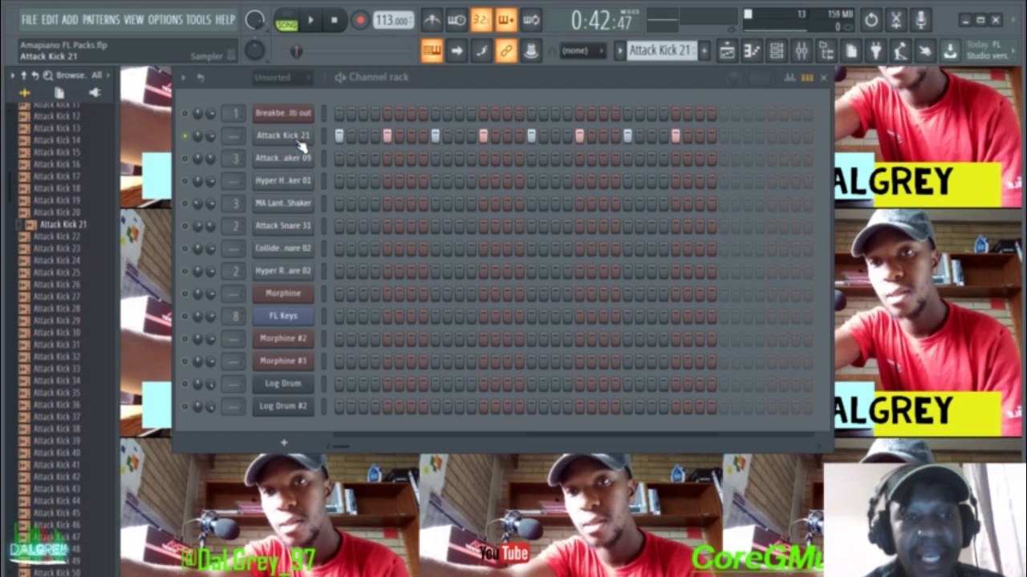
left_click(301, 144)
Step: Enable the kick's volume envelope and play the kick pattern
left_click_drag(403, 126, 453, 121)
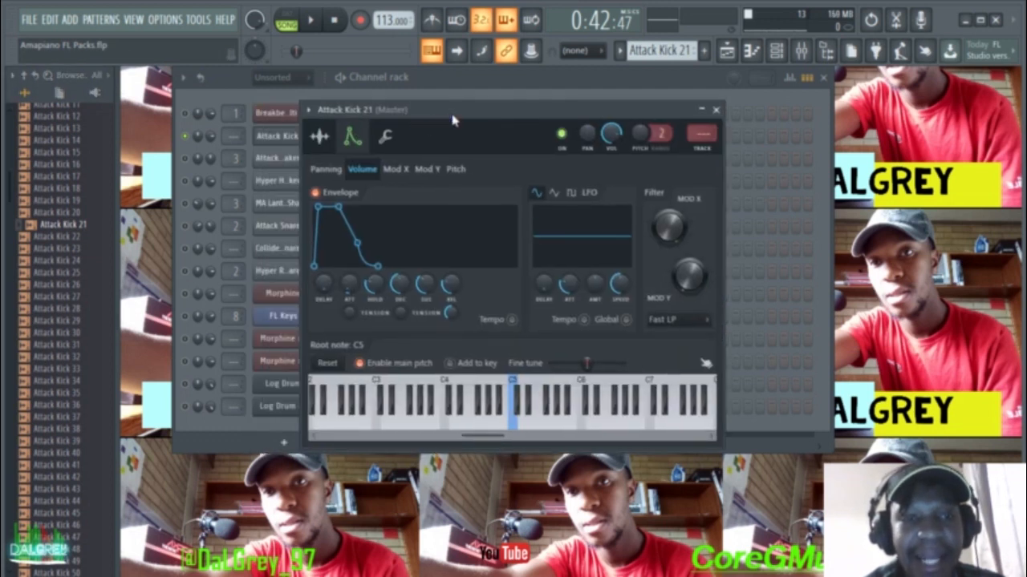
left_click(317, 195)
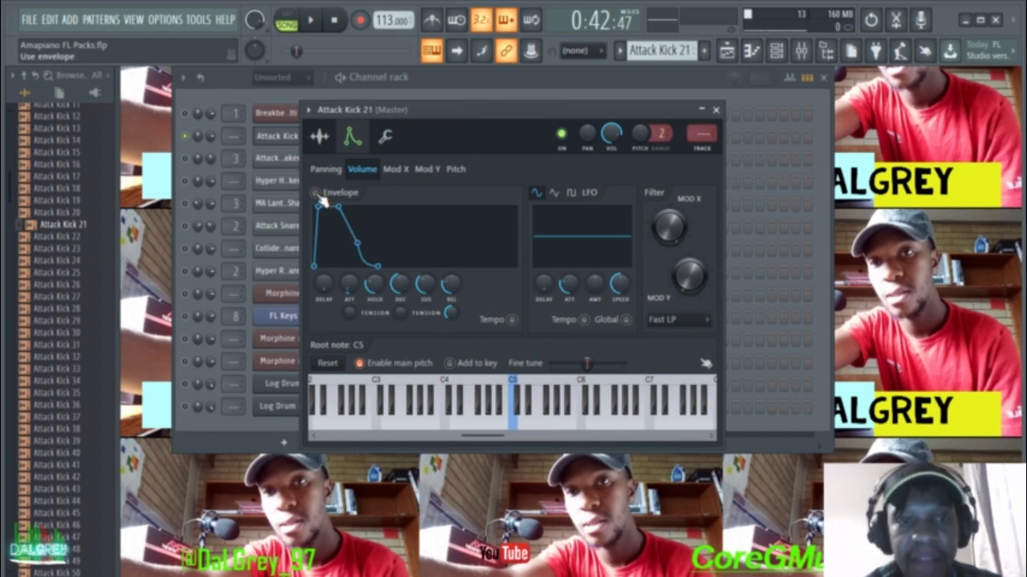
left_click_drag(434, 119, 465, 198)
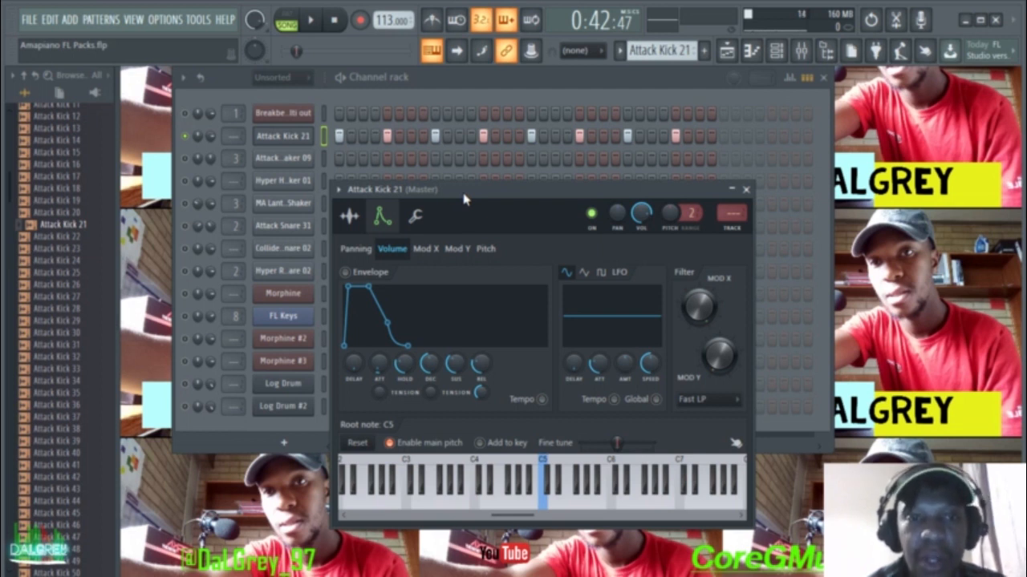
key("space")
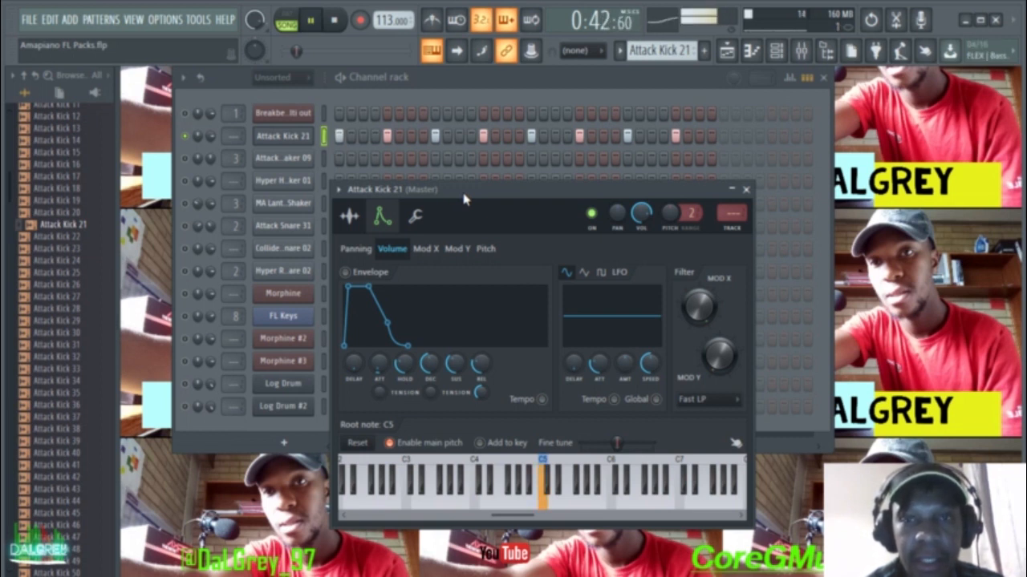
key("space")
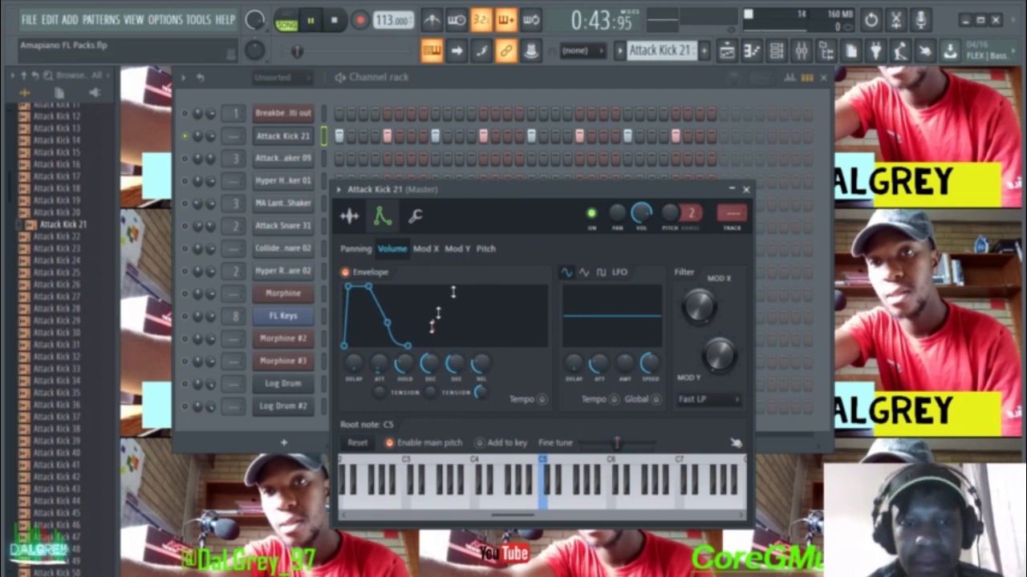
key("space")
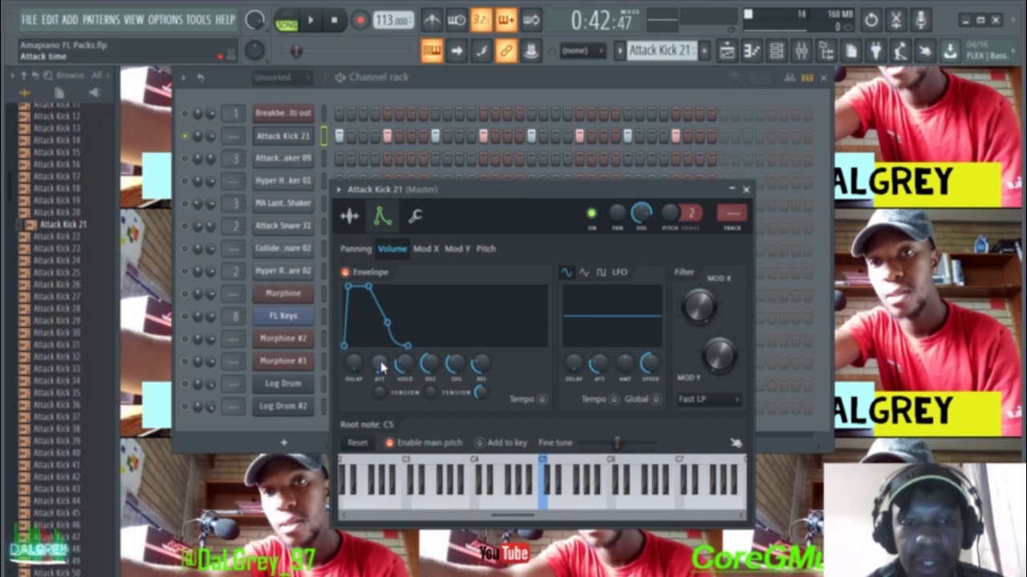
Step: Shorten the Attack Kick 21 envelope attack and audition the beat
left_click_drag(379, 363, 379, 370)
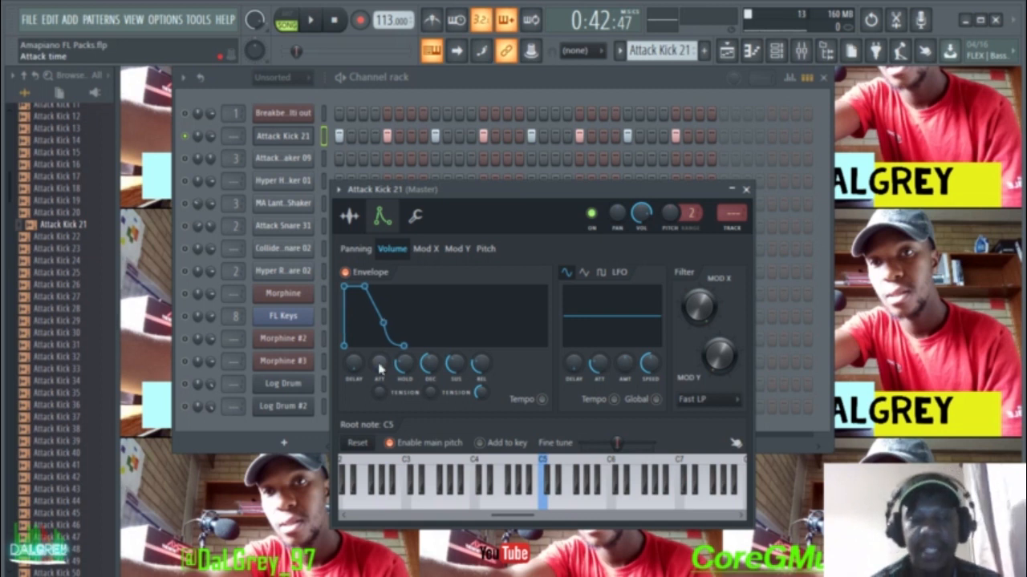
key("space")
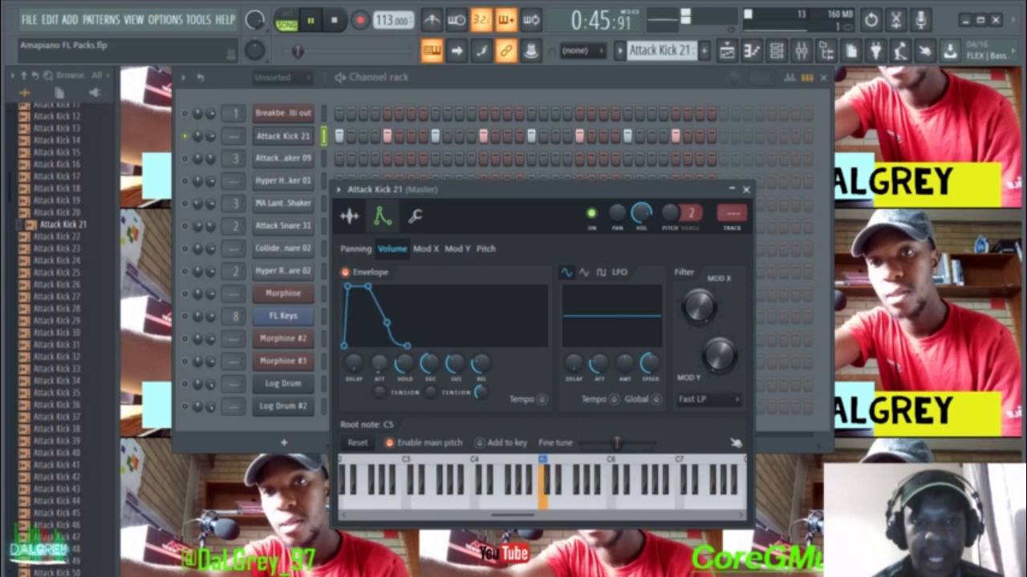
key("space")
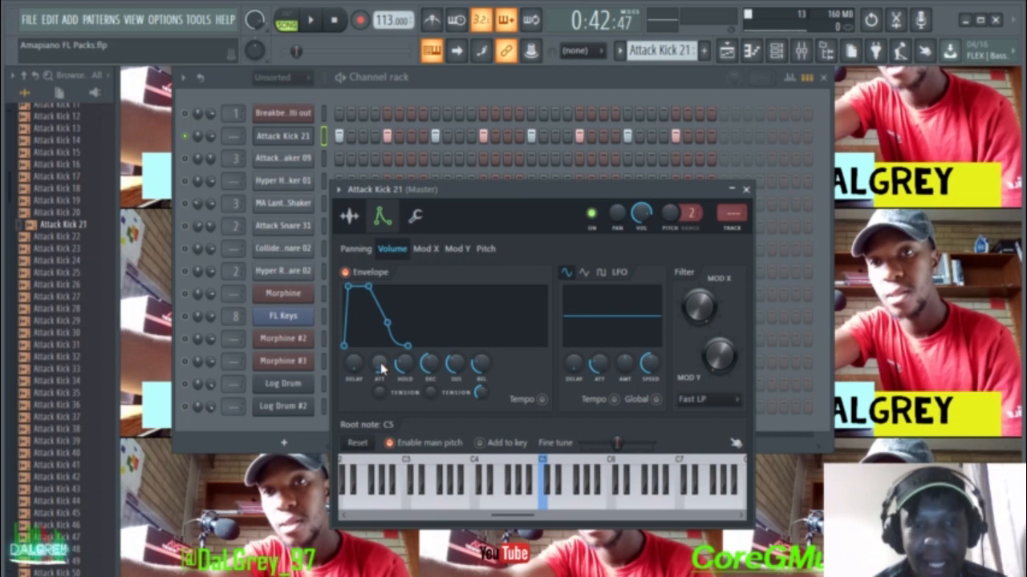
key("space")
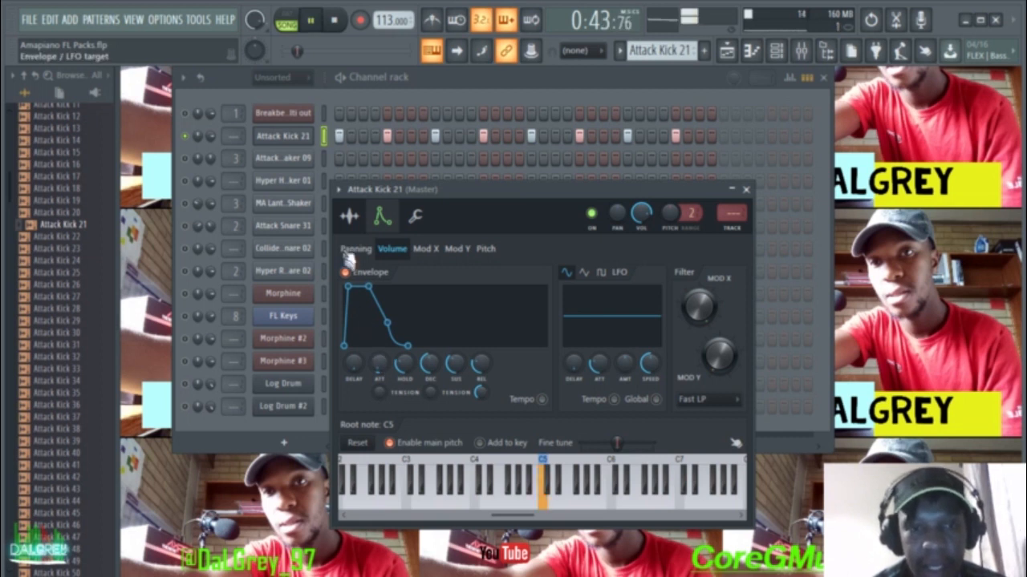
Step: Browse the kick's sample, envelope and miscellaneous tabs, then close its channel settings
left_click(353, 216)
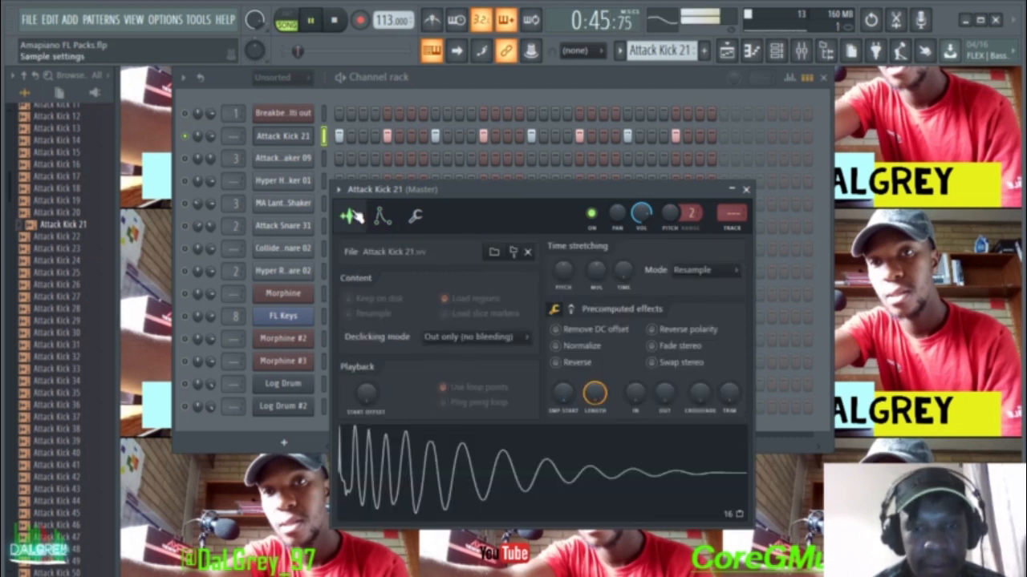
left_click(382, 217)
left_click(414, 219)
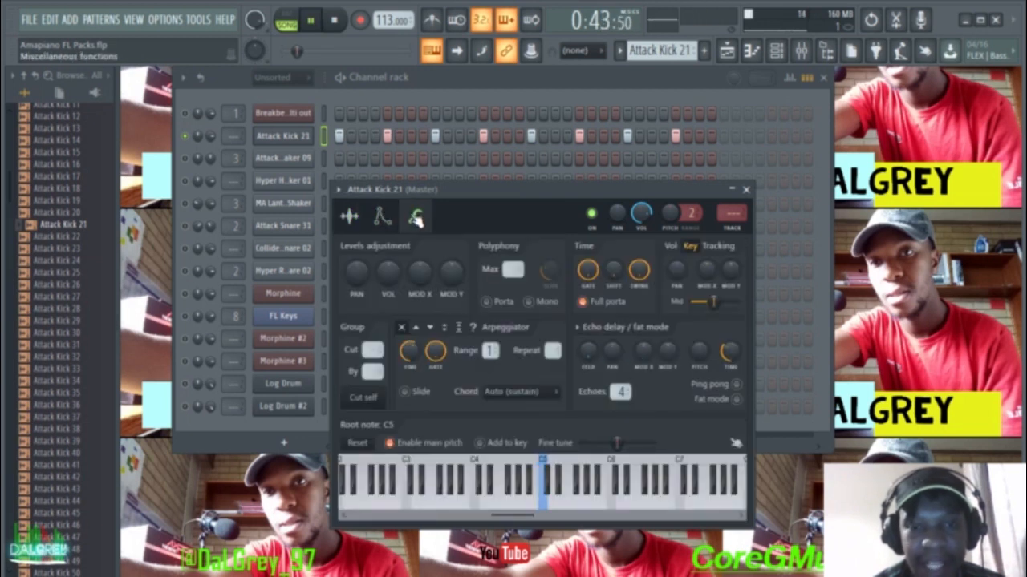
key("space")
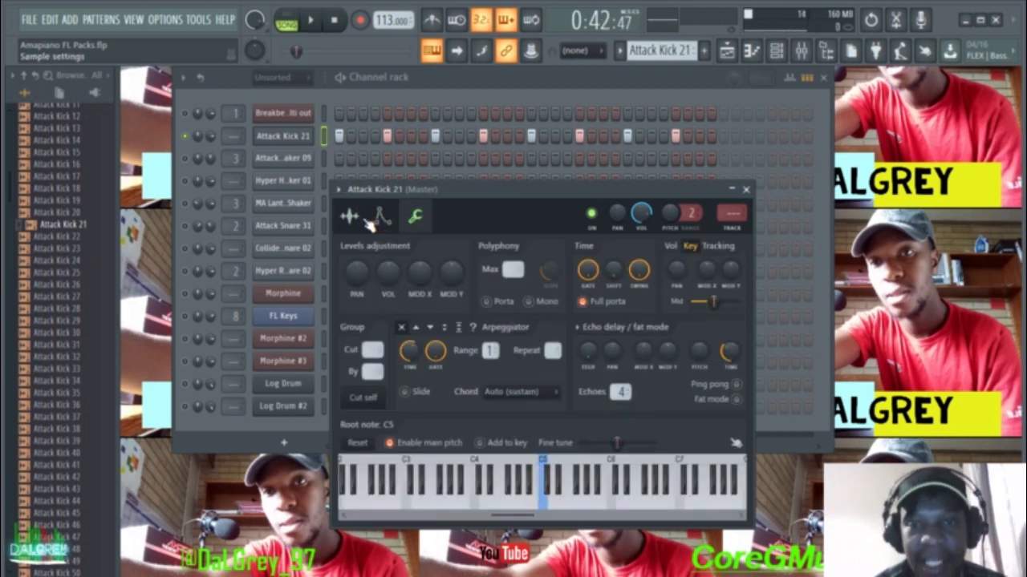
left_click(746, 190)
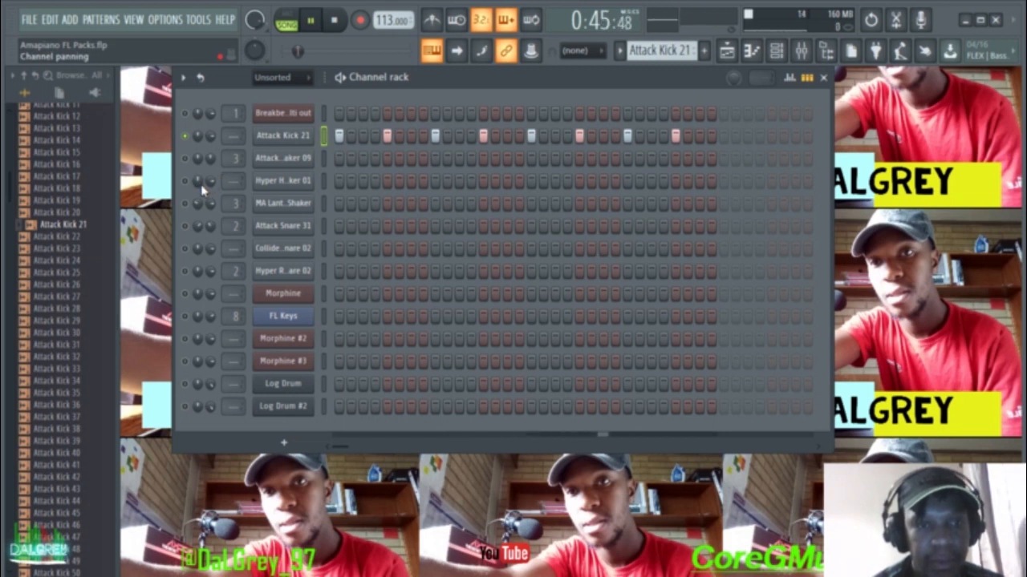
Step: Check the Attack Kick 21 notes in the Playlist and Piano roll, then return to the Channel rack
key("space")
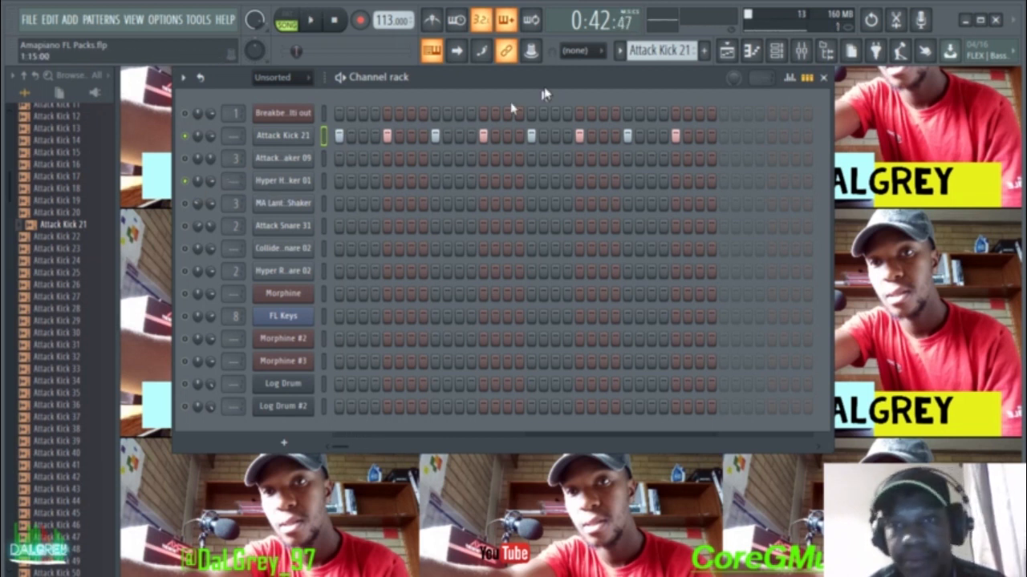
left_click(727, 53)
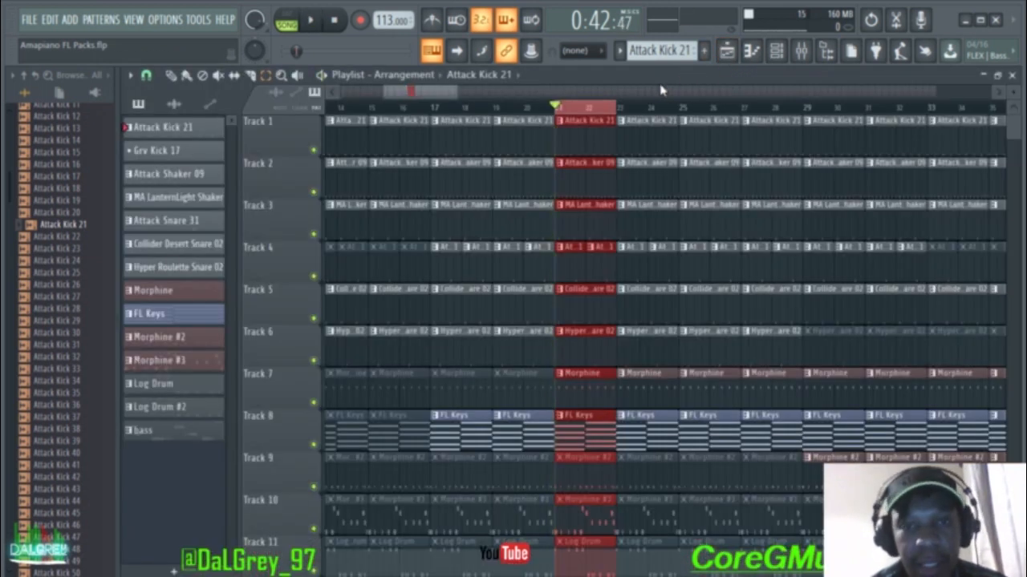
left_click(751, 51)
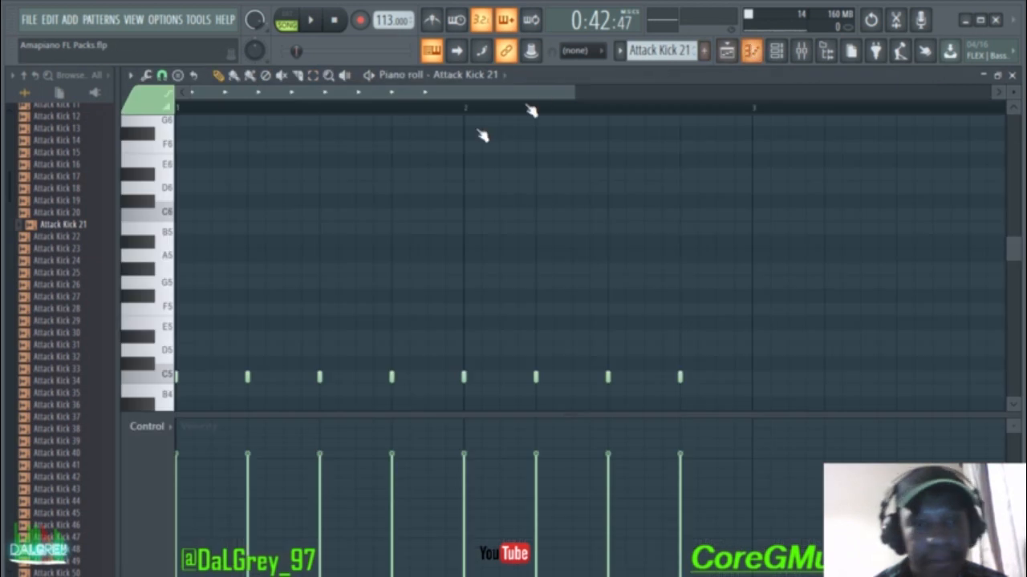
left_click(1012, 74)
left_click(775, 51)
Step: Play the beat twice, then bring up the Attack Shaker 09 channel settings
key("space")
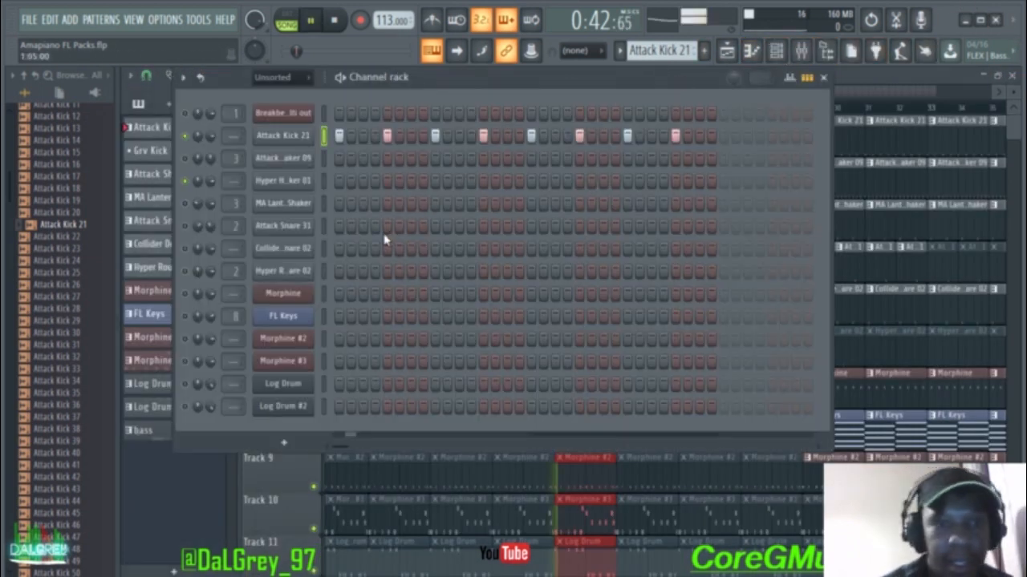
key("space")
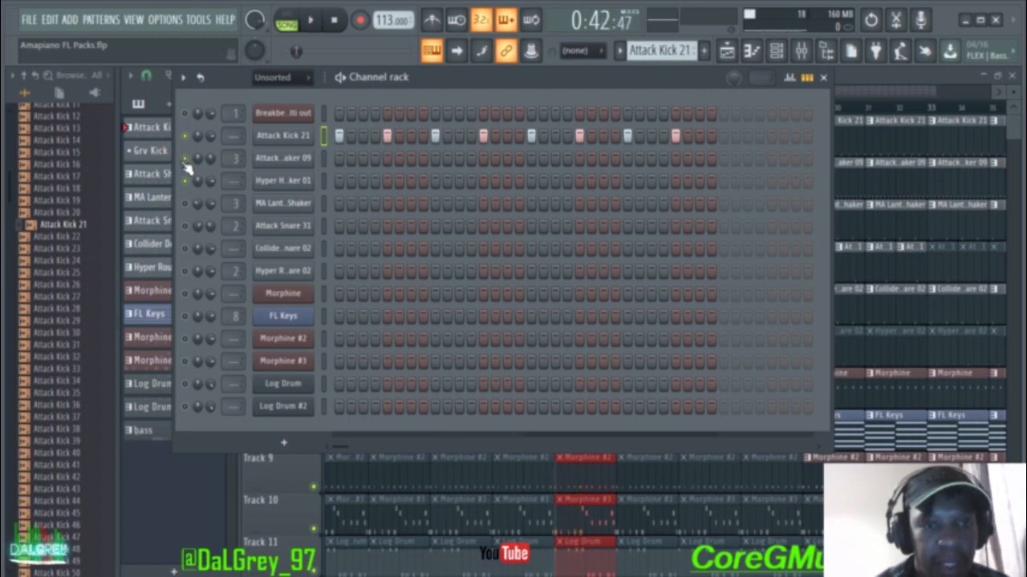
key("space")
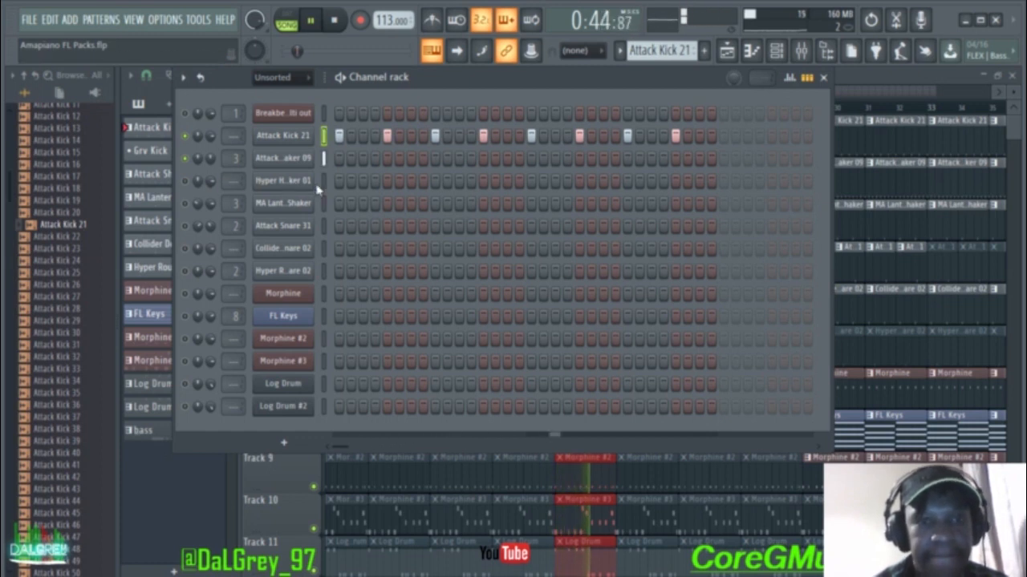
key("space")
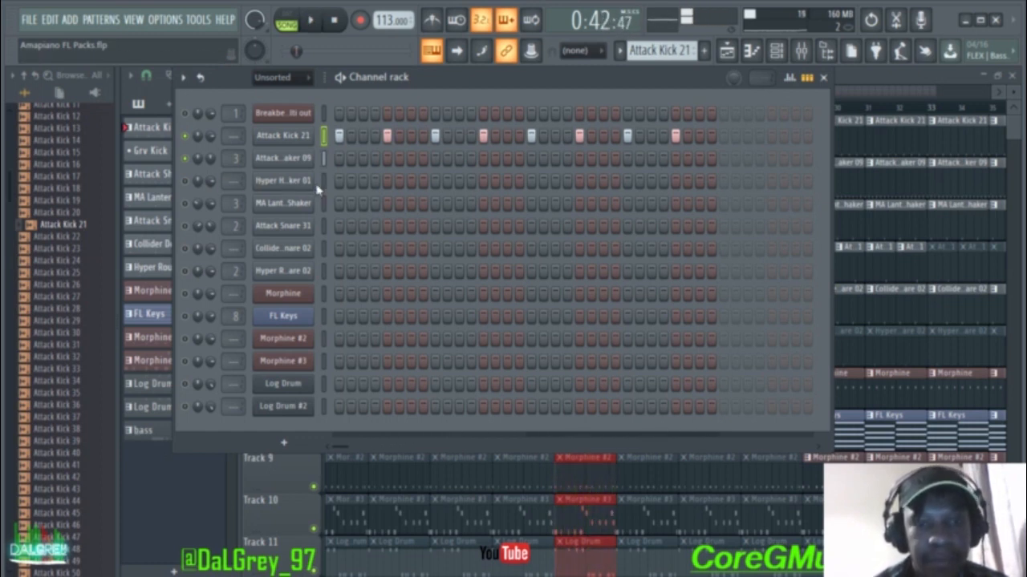
left_click(312, 159)
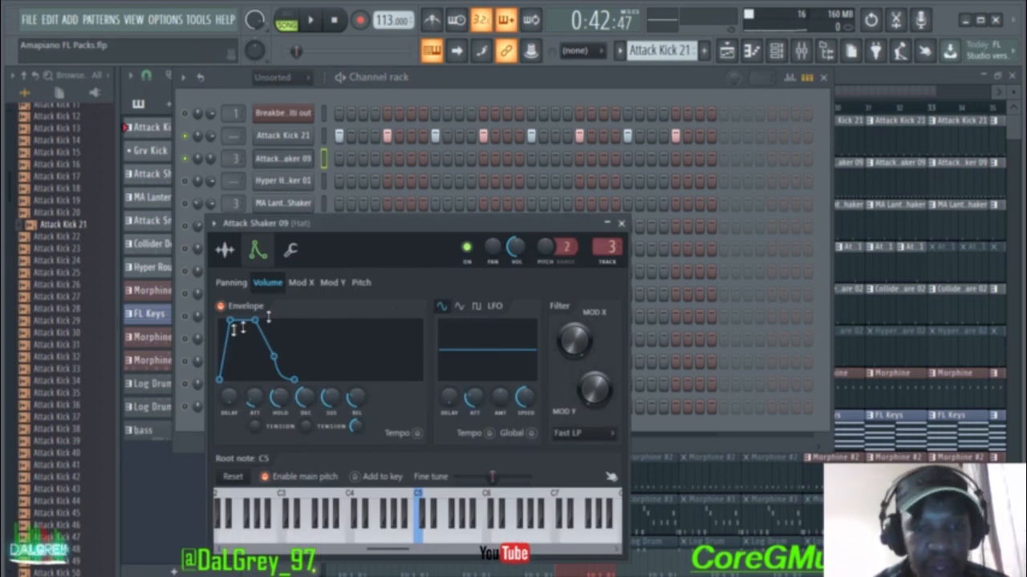
Step: Browse the Attack Shaker 09 sample, effects and miscellaneous pages, start playback, and end on its envelope
left_click(224, 251)
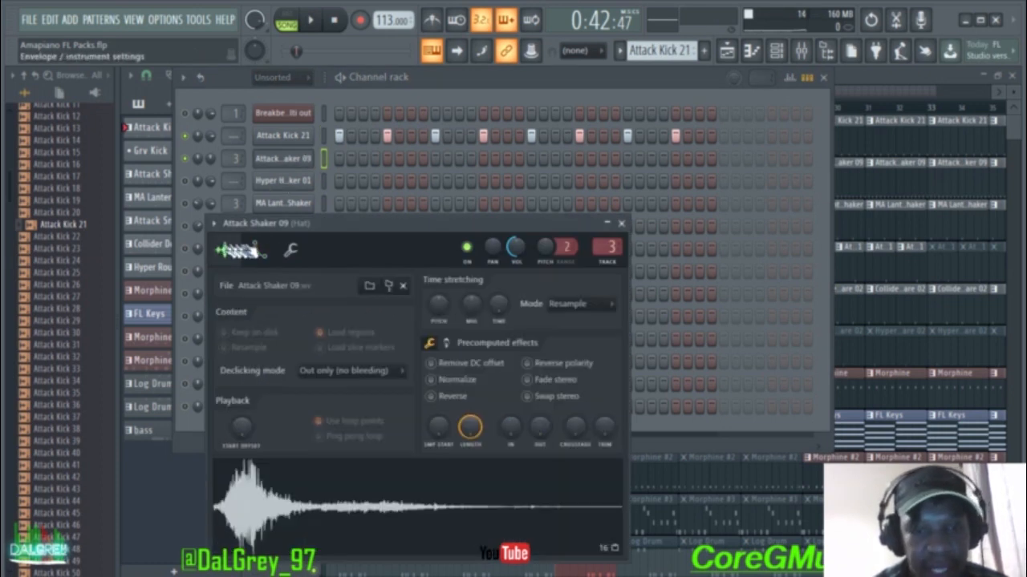
left_click(447, 343)
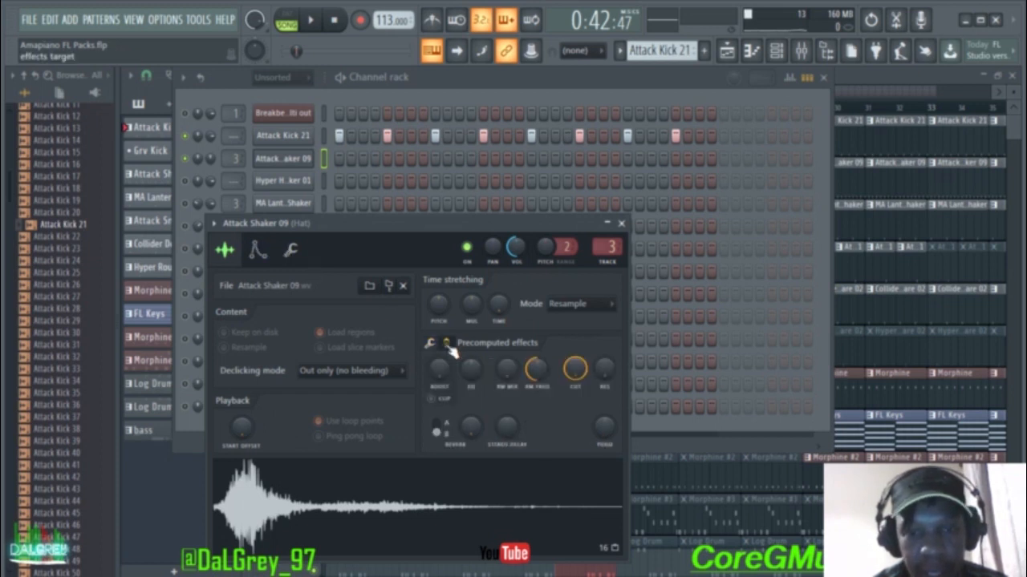
left_click(291, 251)
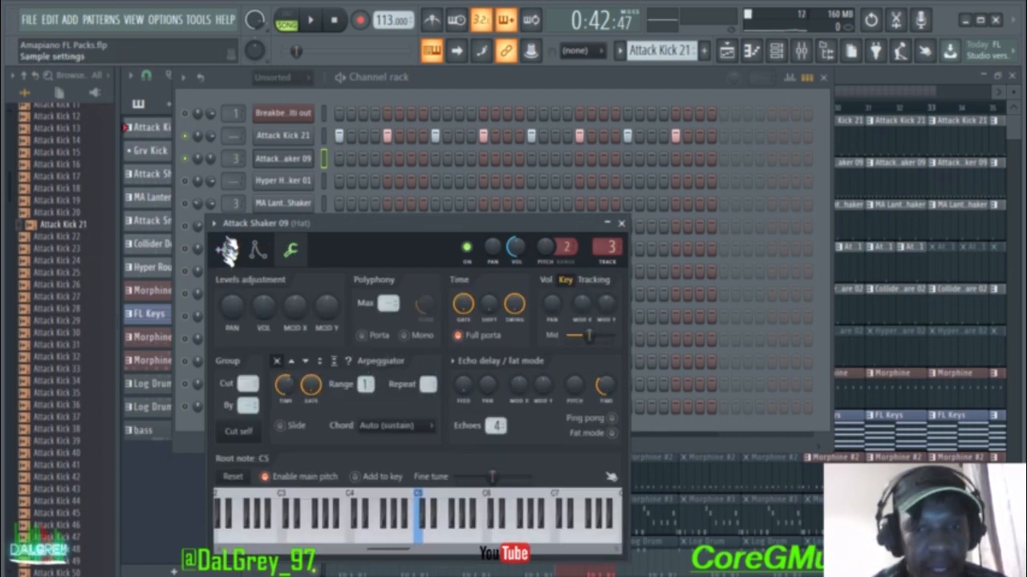
left_click(225, 253)
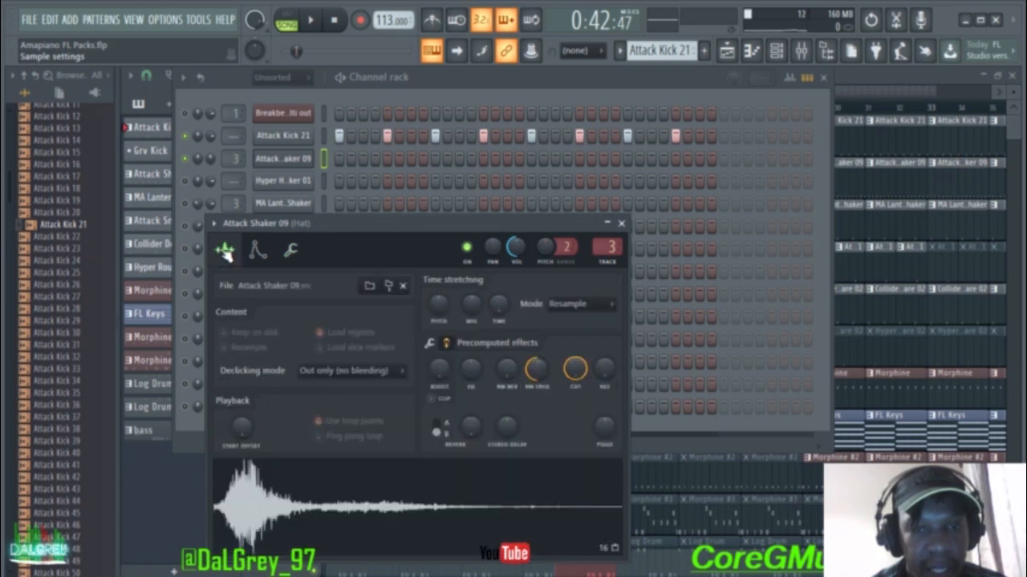
key("space")
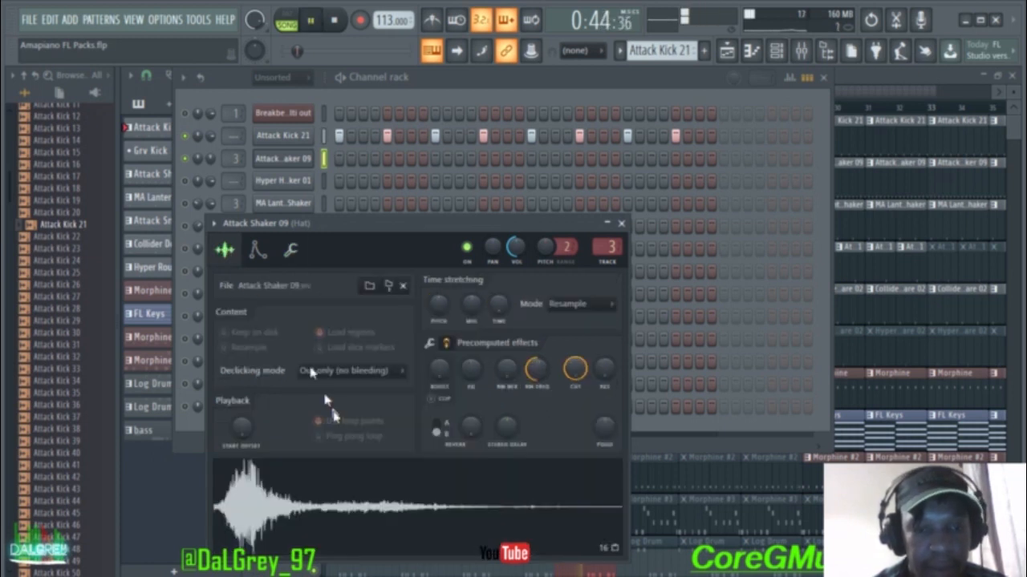
left_click(256, 251)
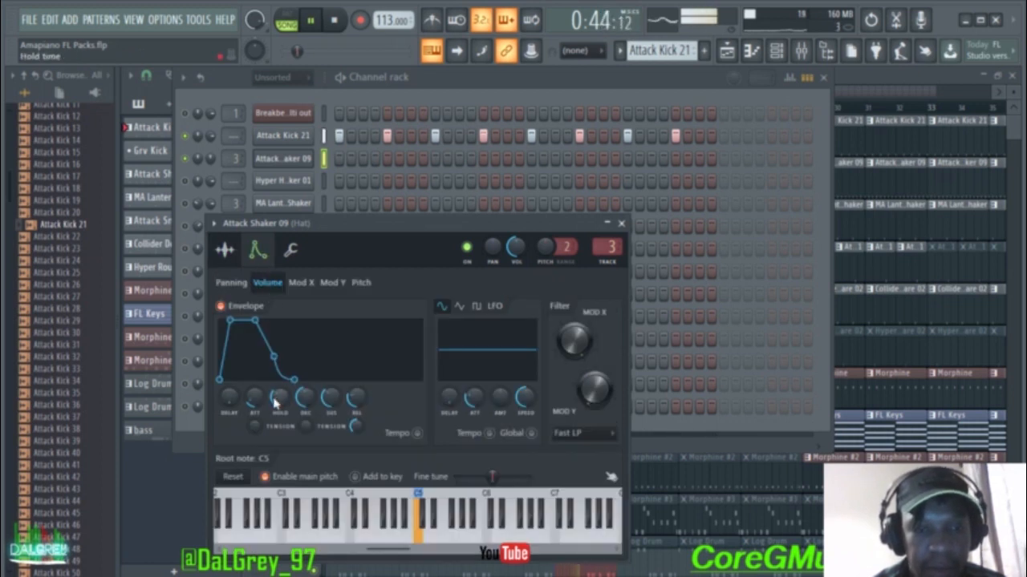
Step: Play the shaker and lengthen its envelope attack slightly
key("space")
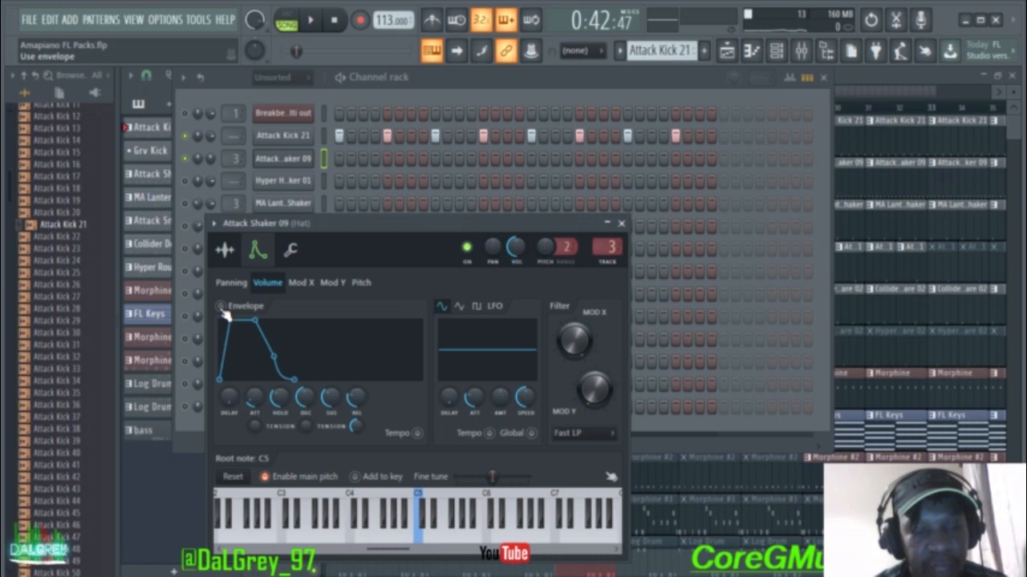
key("space")
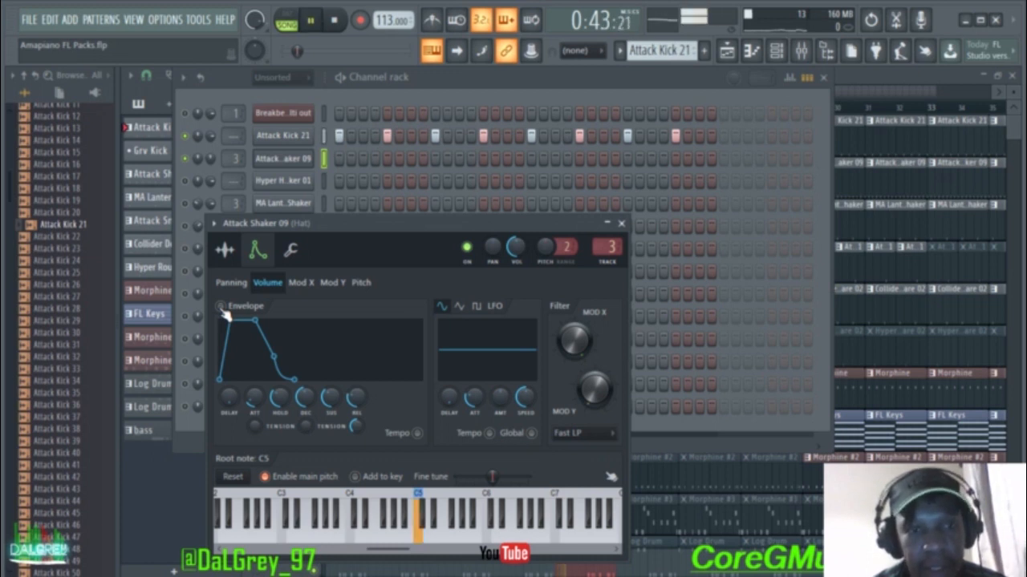
key("space")
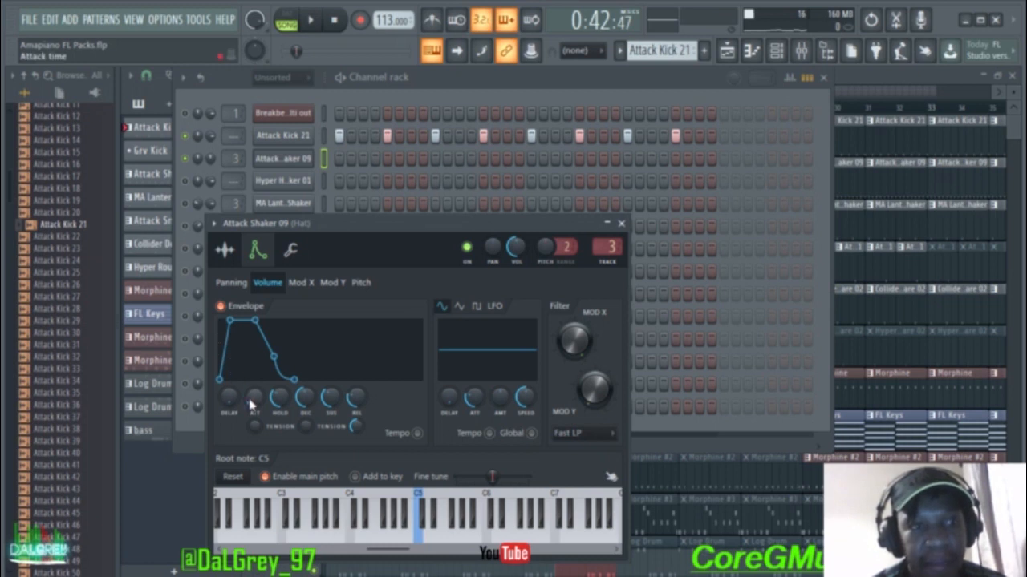
left_click_drag(255, 397, 254, 396)
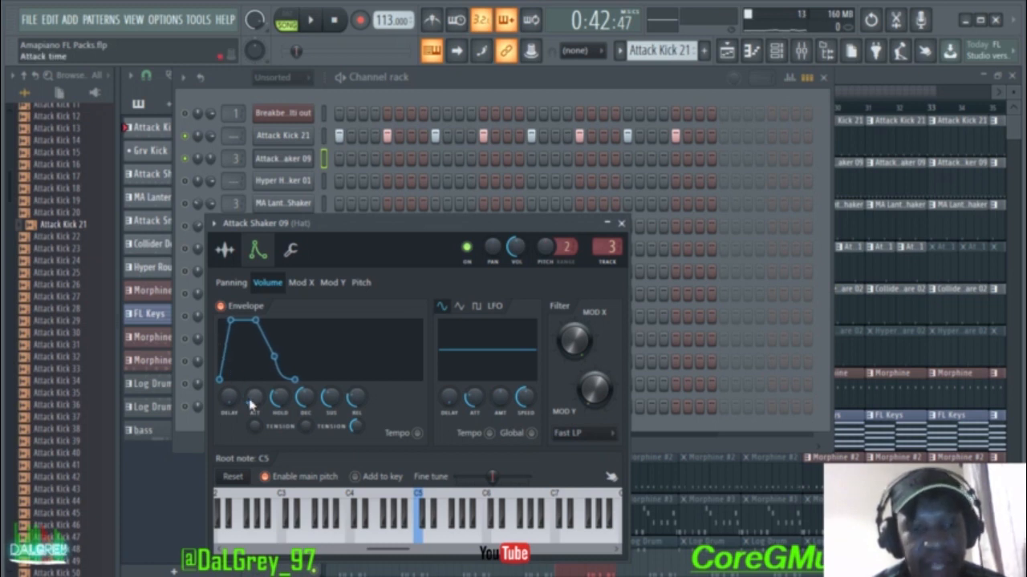
key("space")
Step: Shorten then lengthen the shaker attack while auditioning, then close its settings and stop
key("space")
left_click_drag(254, 398, 257, 405)
key("space")
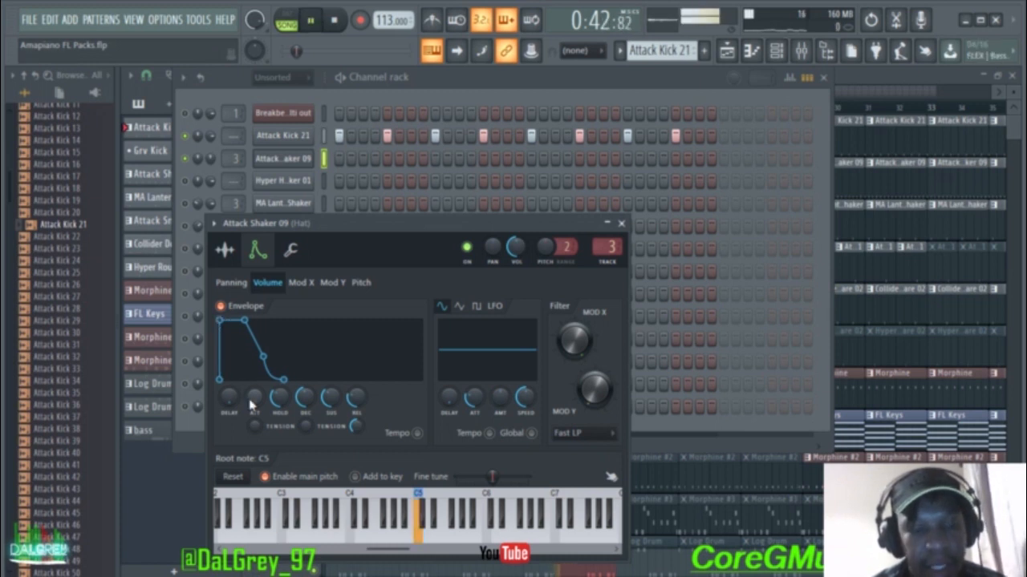
key("space")
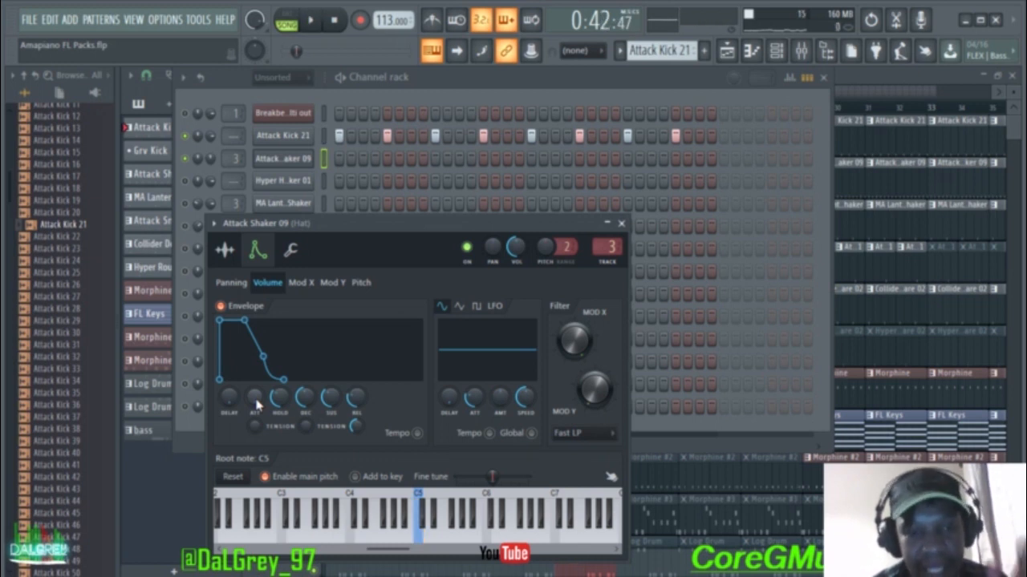
left_click_drag(256, 404, 256, 389)
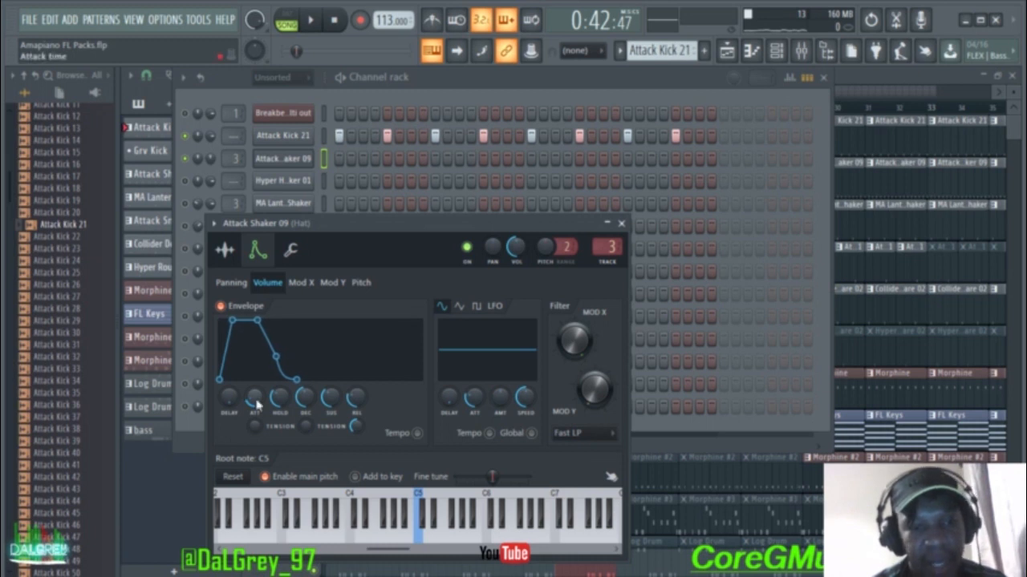
key("space")
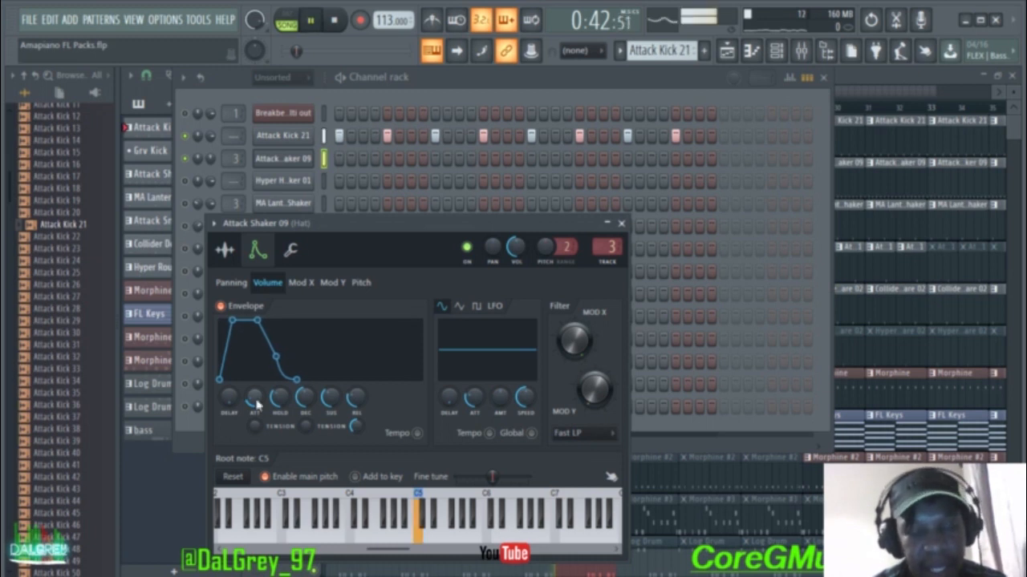
left_click(622, 223)
key("space")
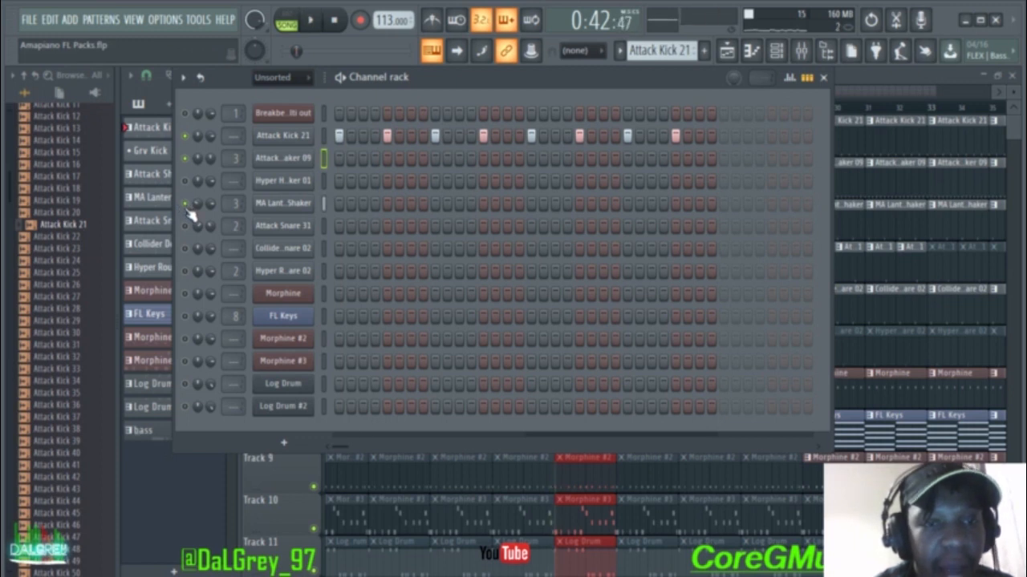
left_click(287, 204)
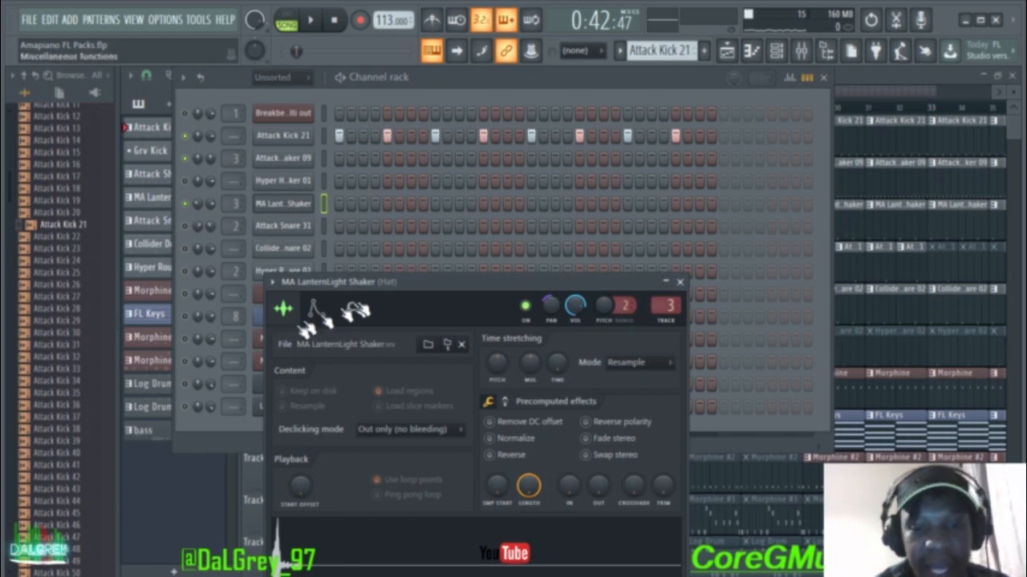
left_click_drag(434, 291, 452, 188)
left_click(341, 208)
left_click(301, 207)
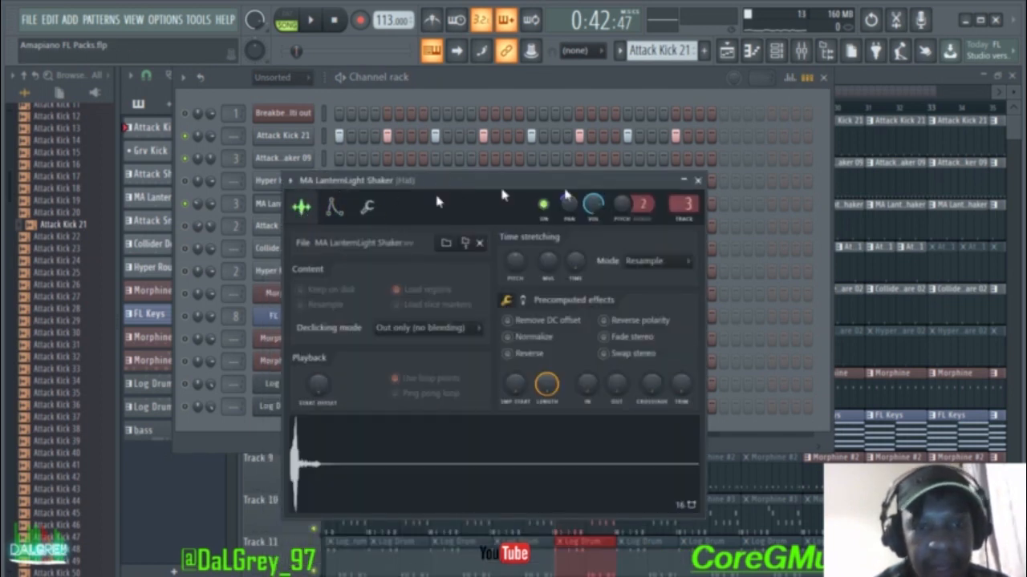
left_click(698, 181)
Step: Collapse Kicks, open the Shakers folder and preview the MA LanternLight Shaker sample
scroll(48, 255, "up", 10)
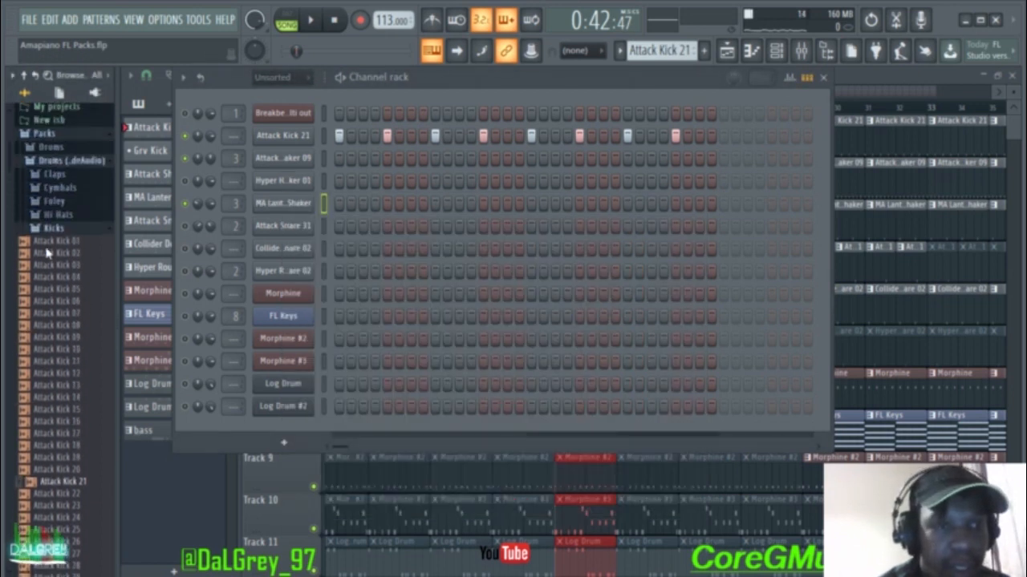
left_click(60, 333)
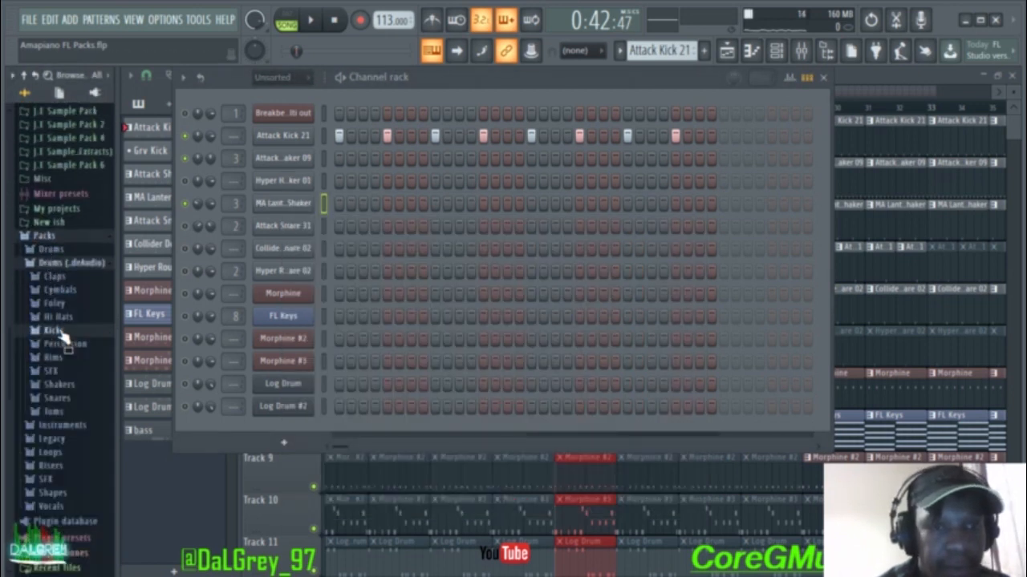
left_click(58, 385)
scroll(59, 388, "down", 5)
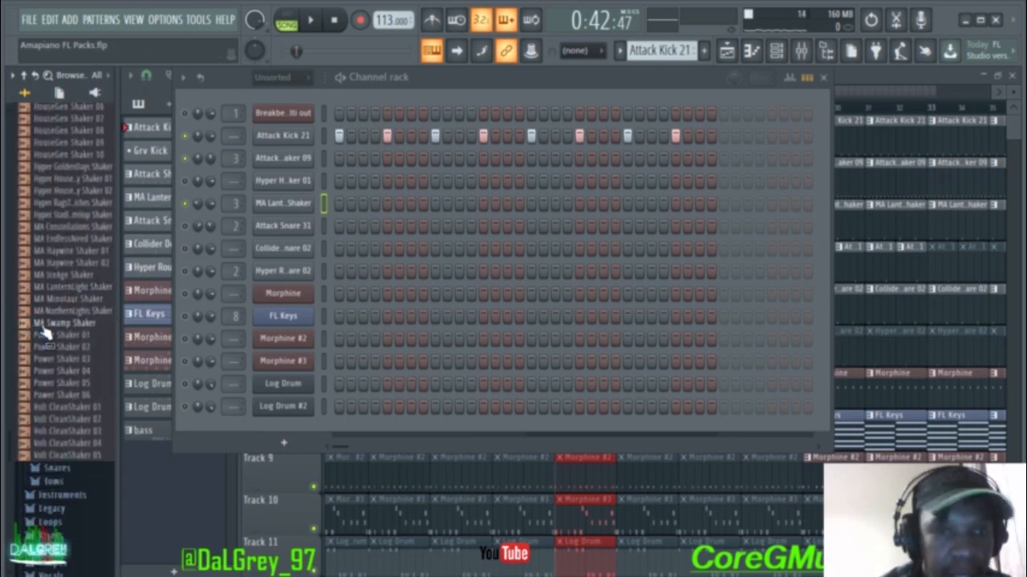
left_click(42, 289)
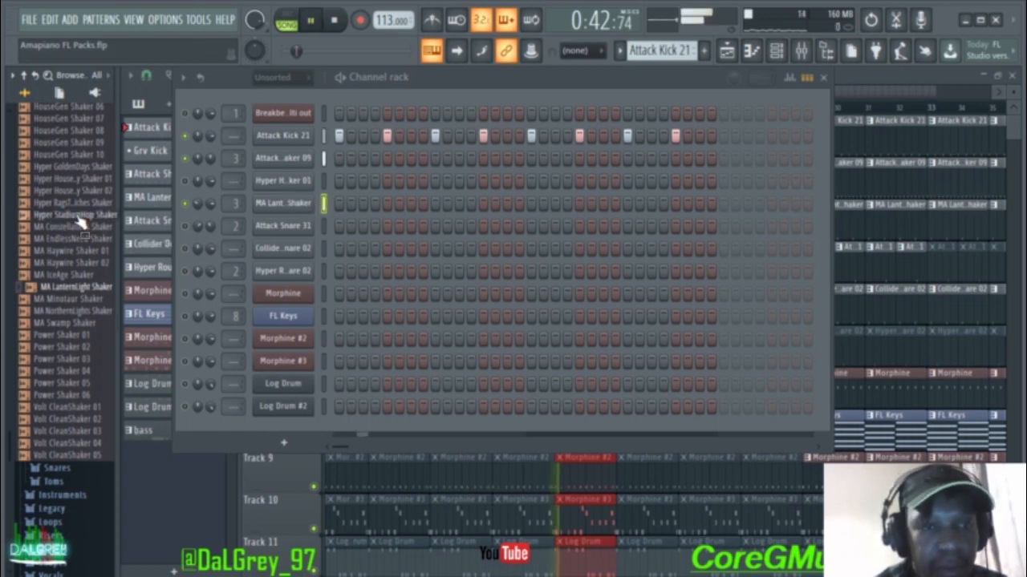
Step: Collapse the Shakers folder and step the pattern selector to the shaker patterns
scroll(49, 187, "up", 3)
scroll(50, 187, "up", 6)
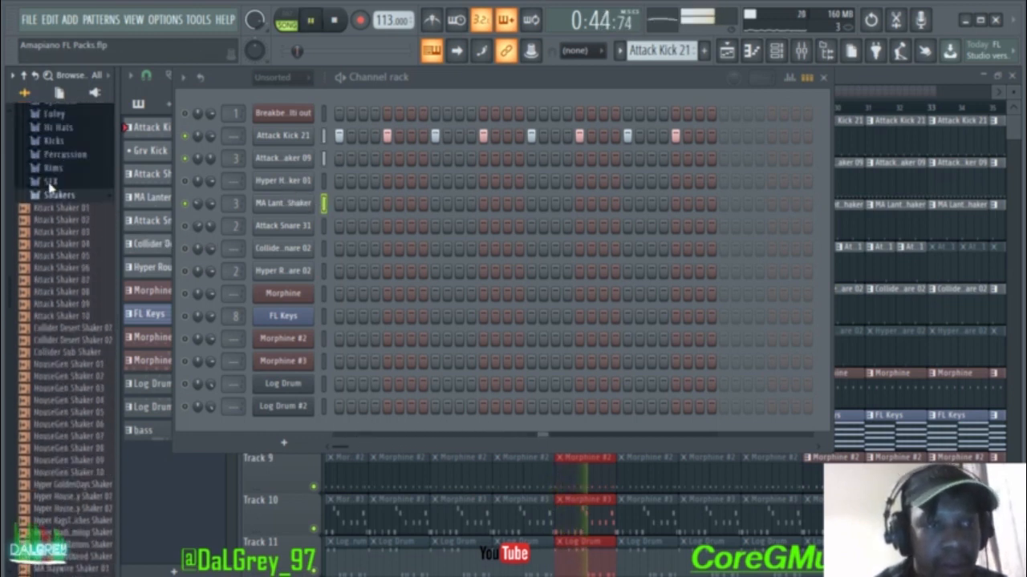
left_click(64, 234)
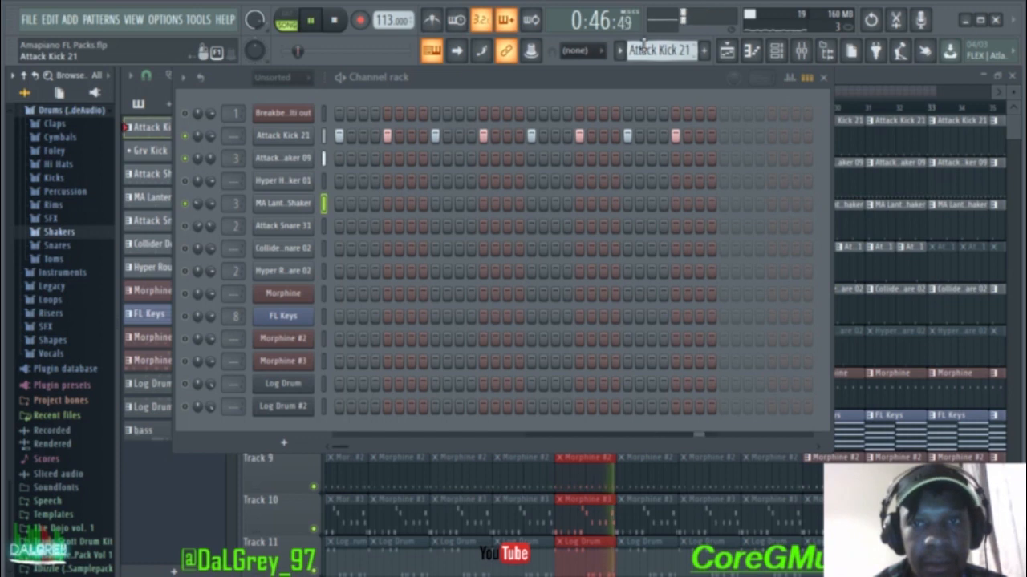
scroll(661, 51, "down", 3)
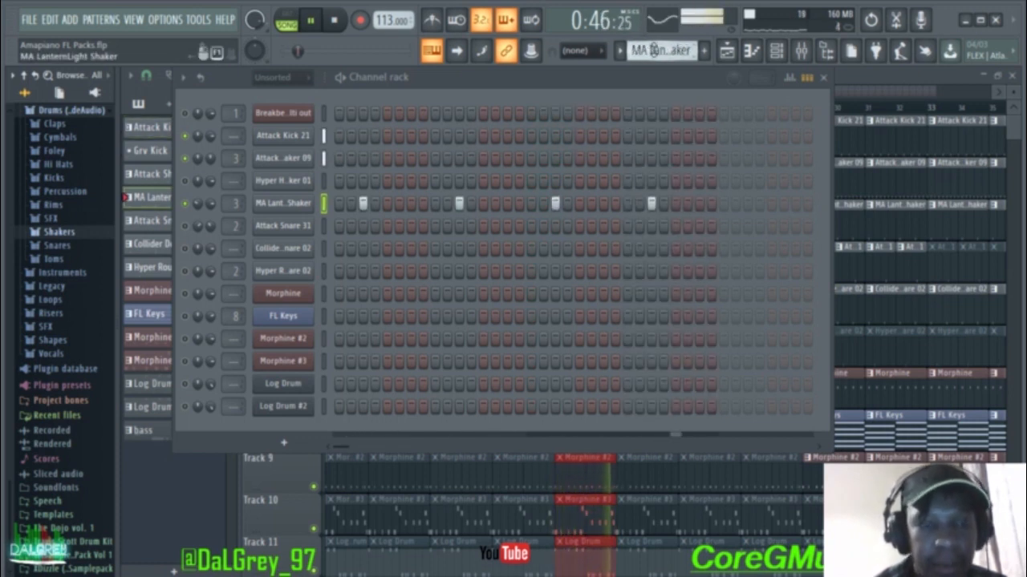
scroll(653, 50, "up", 1)
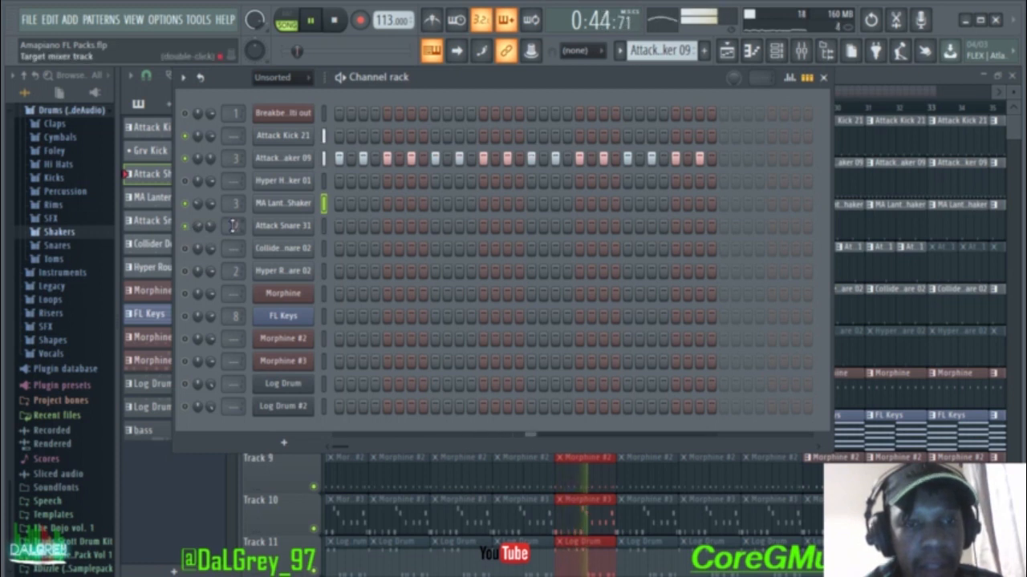
Step: Stop playback, select the Attack Snare 31 pattern and show the Mixer
key("space")
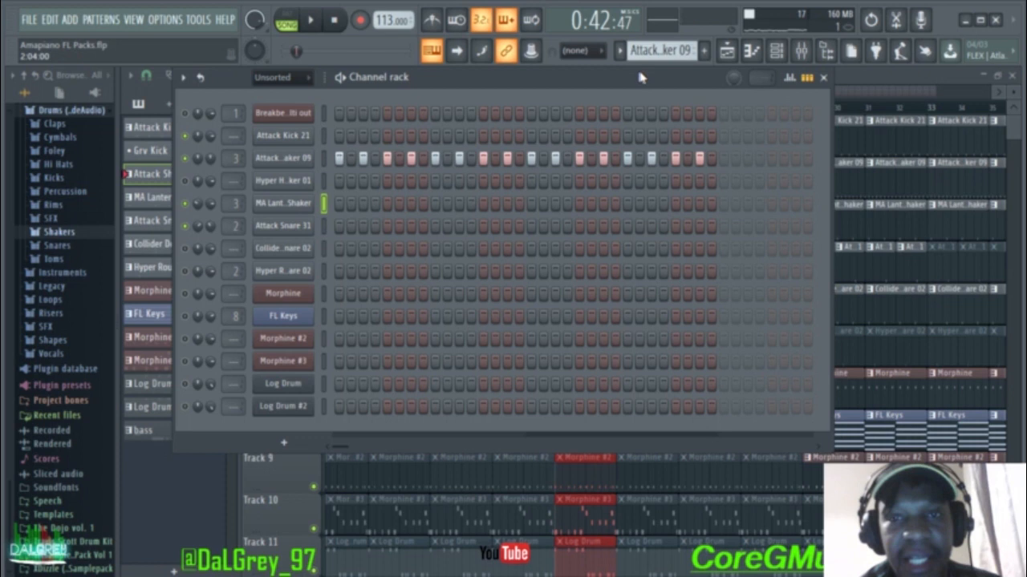
mouse_move(652, 53)
left_mouse_down()
mouse_move(652, 71)
mouse_move(652, 35)
left_mouse_up()
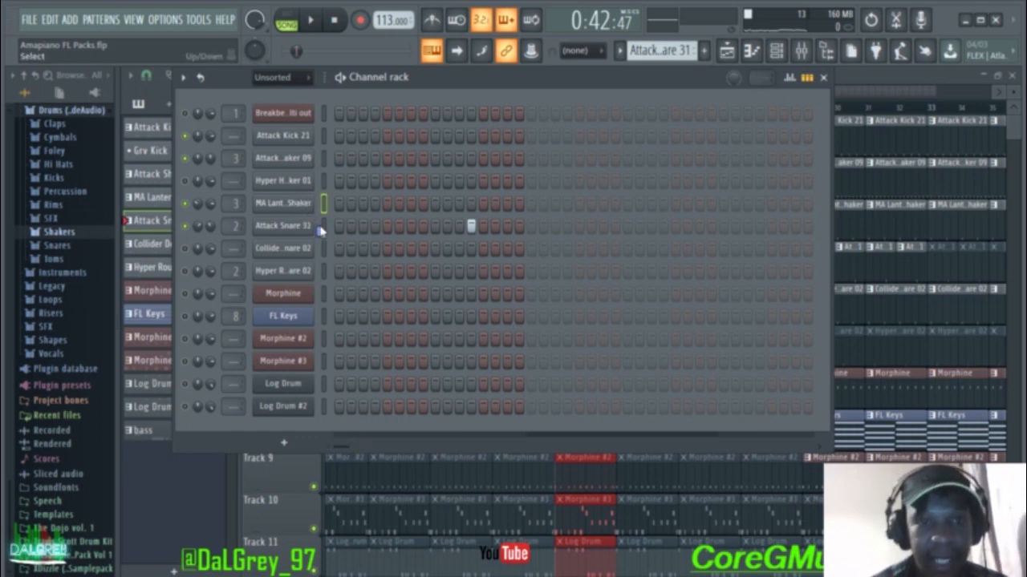
left_click(801, 51)
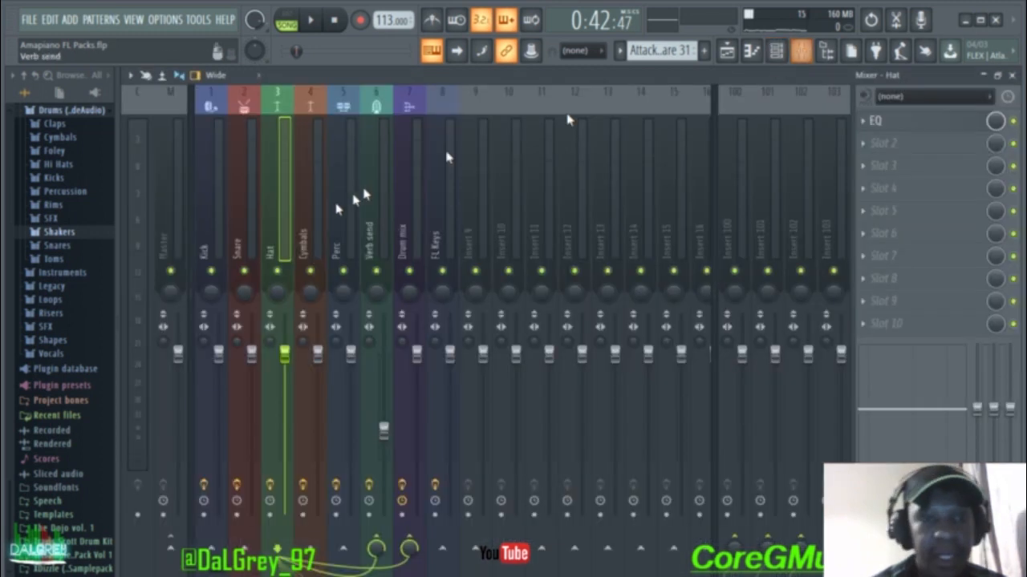
Step: Select the Snare mixer track and inspect its existing Fruity Delay 2
left_click(244, 205)
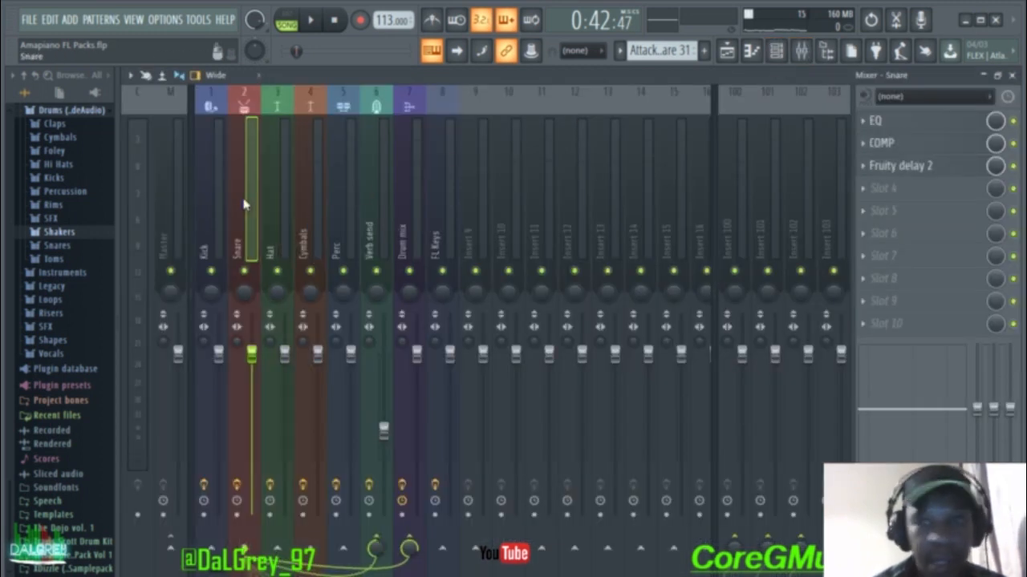
left_click(919, 175)
left_click_drag(298, 145, 413, 160)
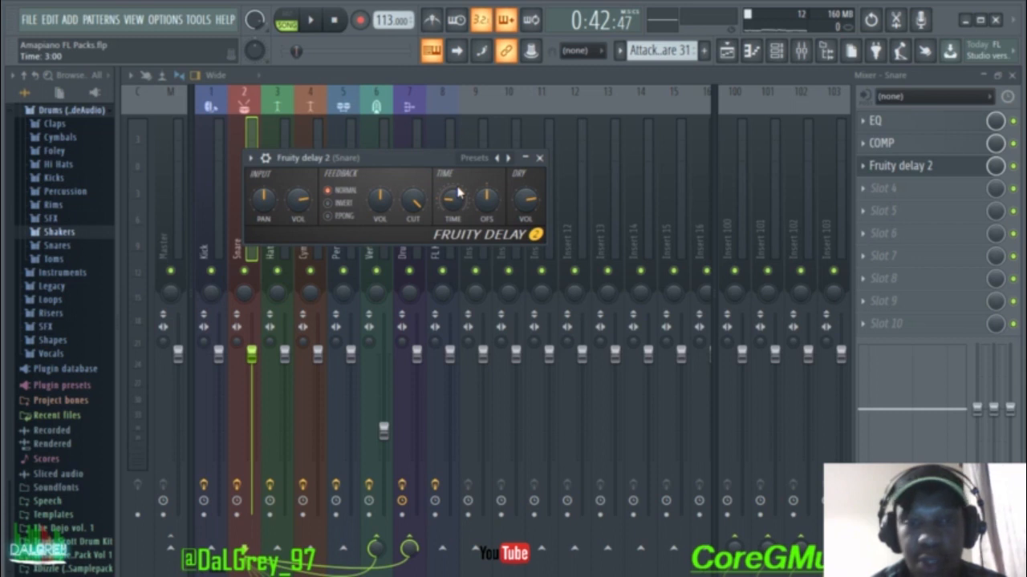
left_click(539, 158)
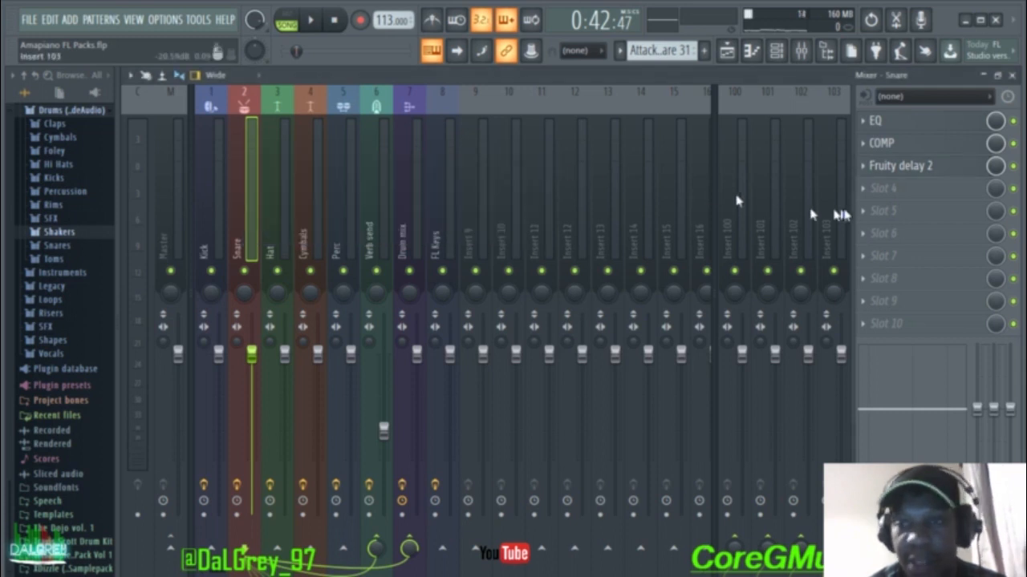
Step: Load Fruity Delay 2 into Snare's fourth slot, disable the first delay, and audition it
left_click(868, 197)
mouse_move(873, 208)
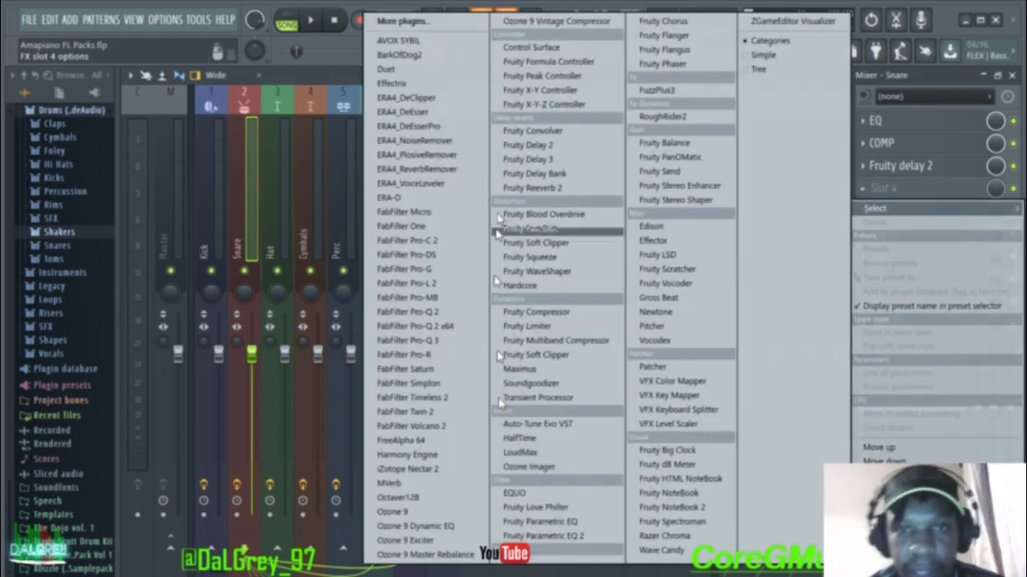
left_click(506, 151)
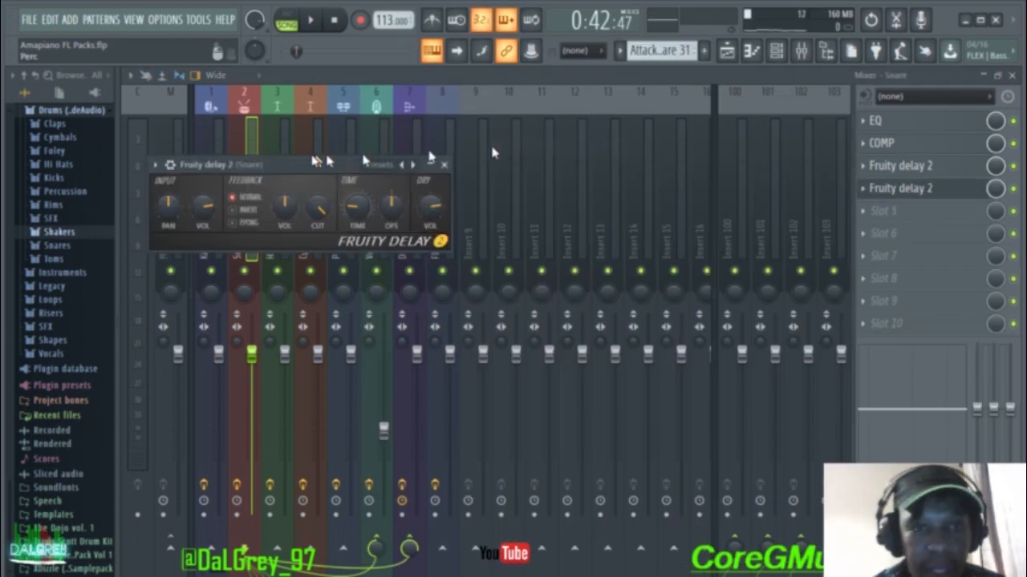
left_click_drag(314, 164, 507, 159)
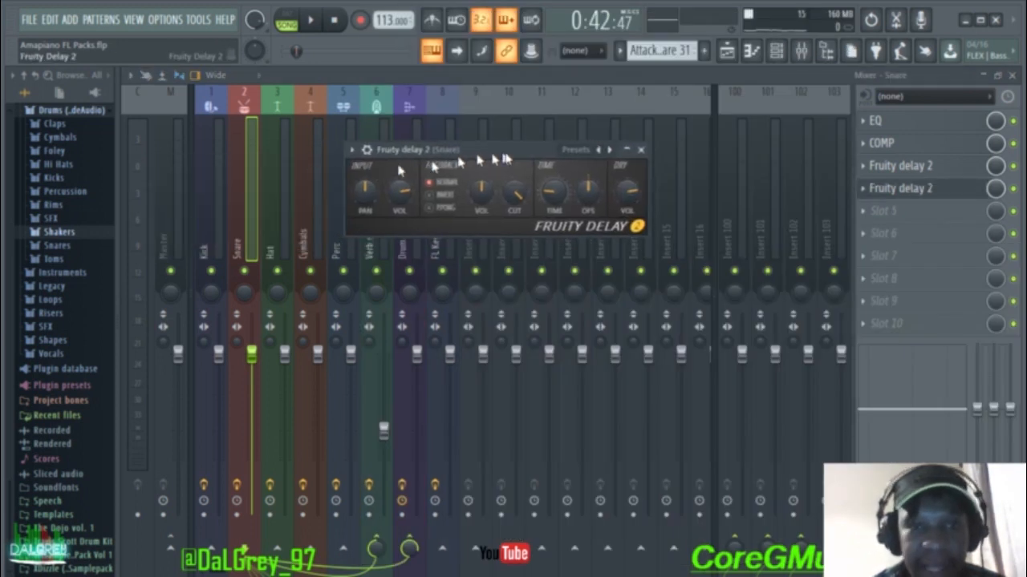
left_click(1013, 166)
key("space")
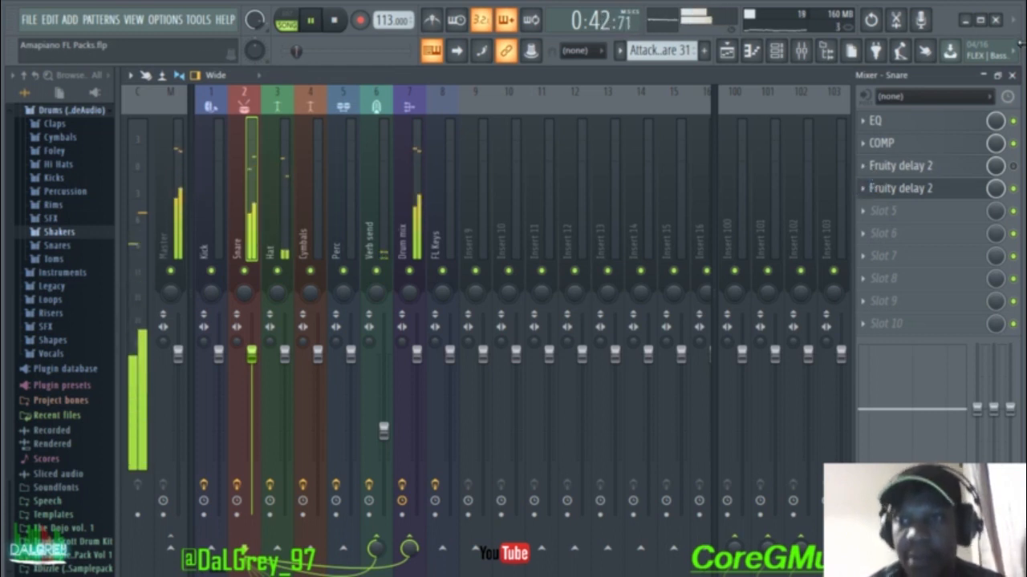
left_click(1011, 76)
key("space")
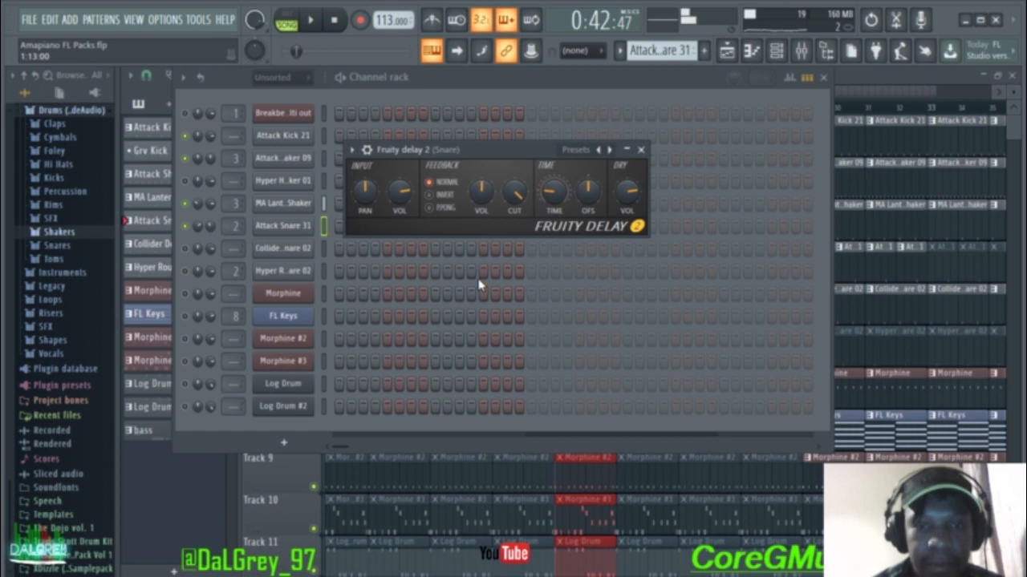
Step: Close the Fruity Delay 2 window and switch the pattern selector to Hyper R. Snare 02
left_click(640, 151)
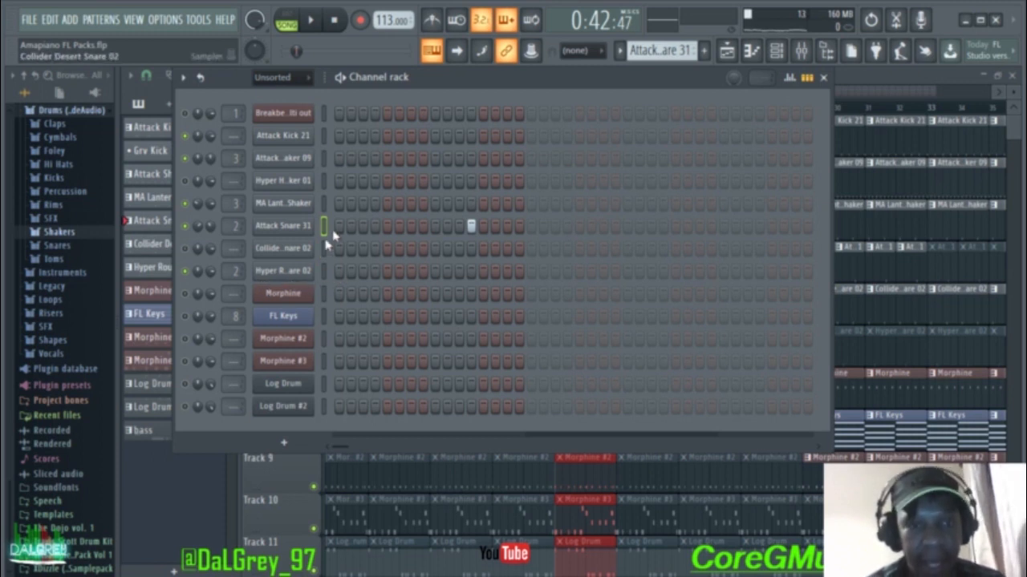
scroll(662, 50, "up", 1)
scroll(663, 49, "down", 3)
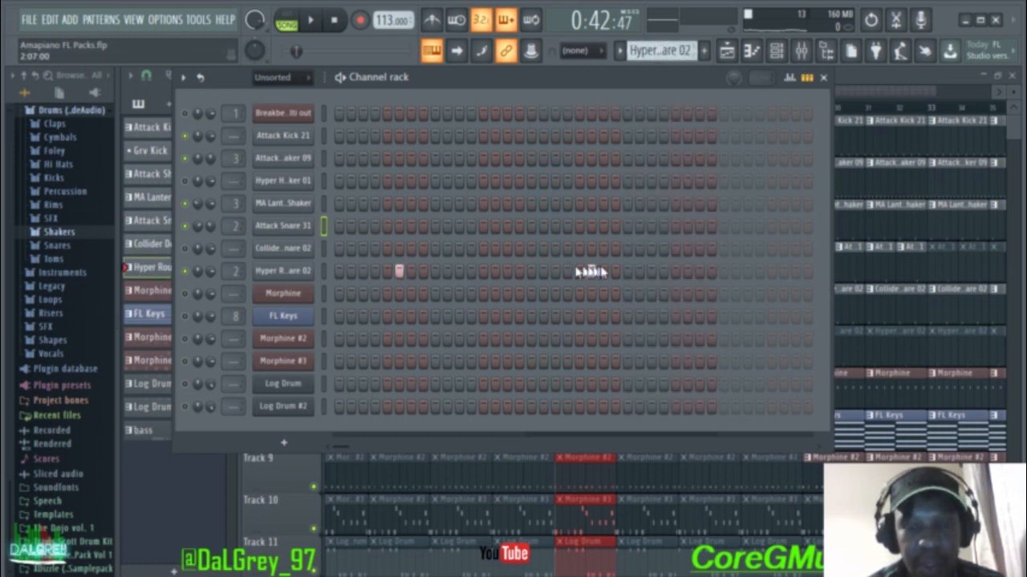
Step: Play the two-hit Hyper R. Snare 02 pattern to hear it, then stop
key("space")
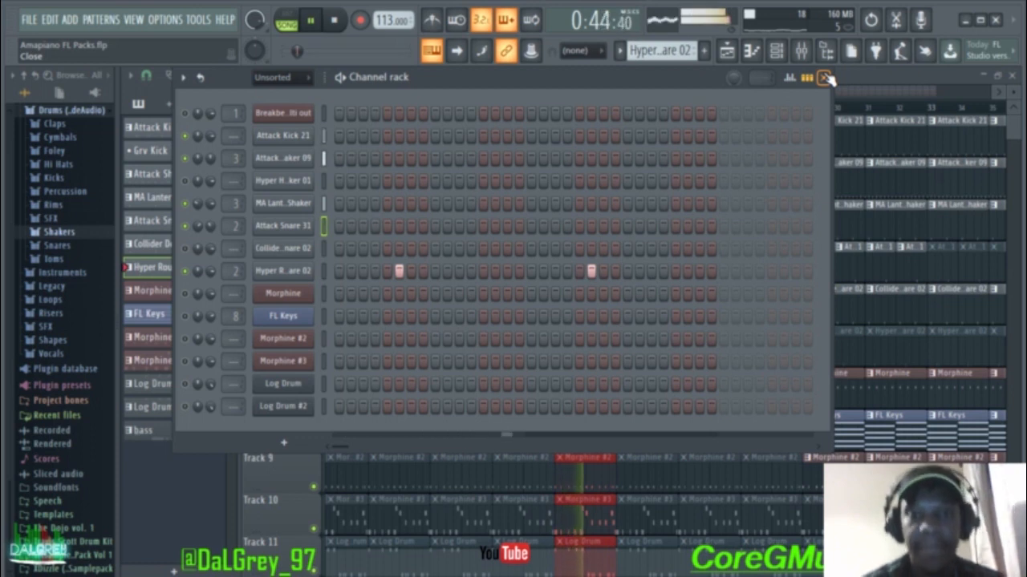
key("space")
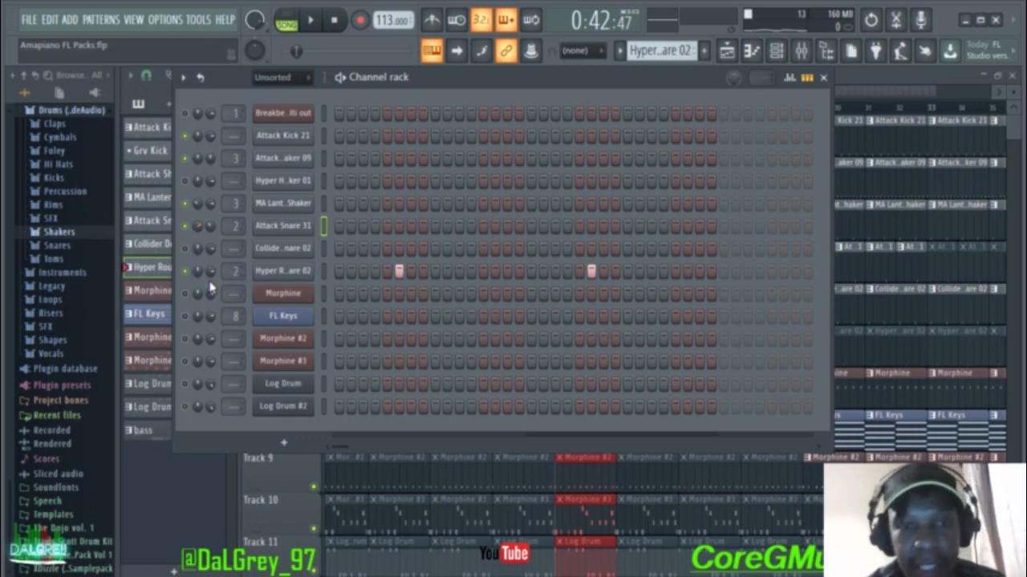
Step: Lower the Hyper R. Snare 02 channel volume to 72% while the beat plays
key("space")
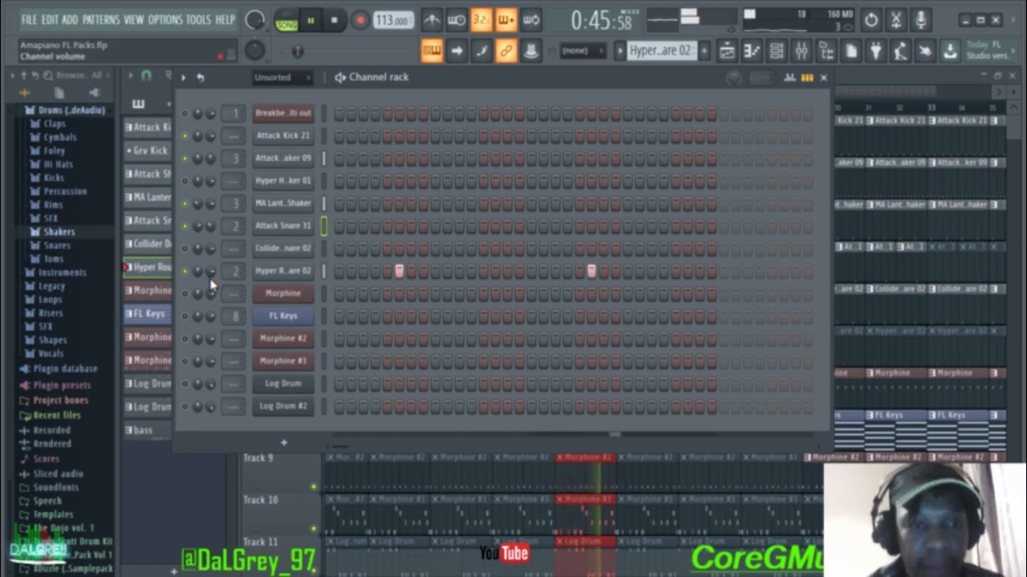
mouse_move(211, 273)
left_mouse_down()
mouse_move(210, 285)
mouse_move(211, 275)
left_mouse_up()
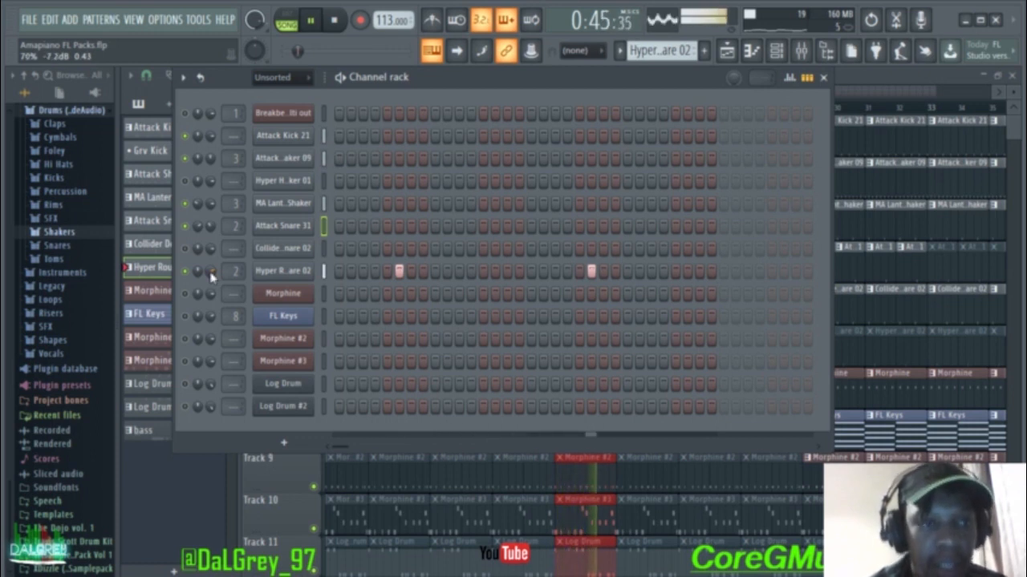
key("space")
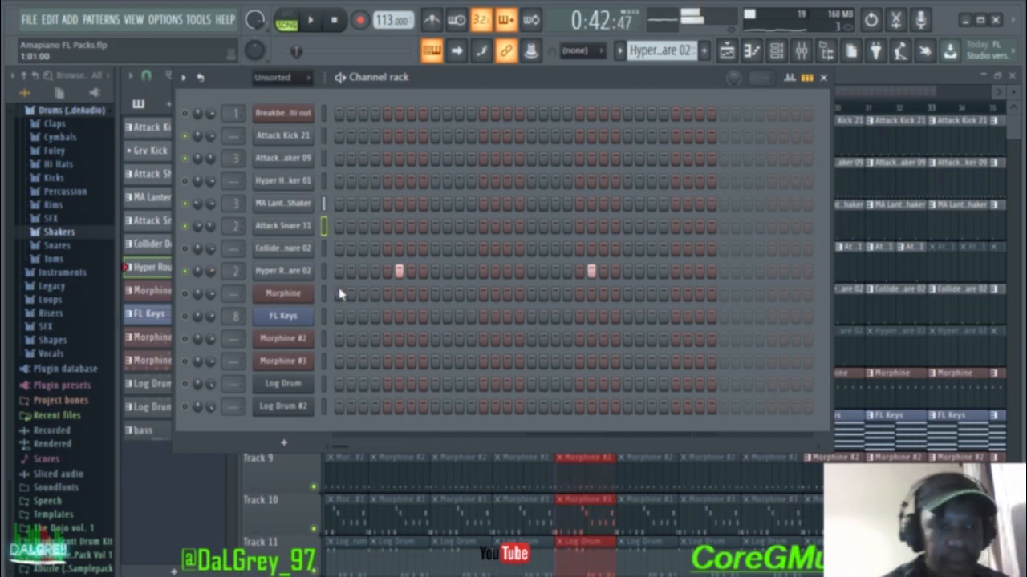
Step: Expand the Snares folder in the Browser and browse down its sample list
left_click(55, 246)
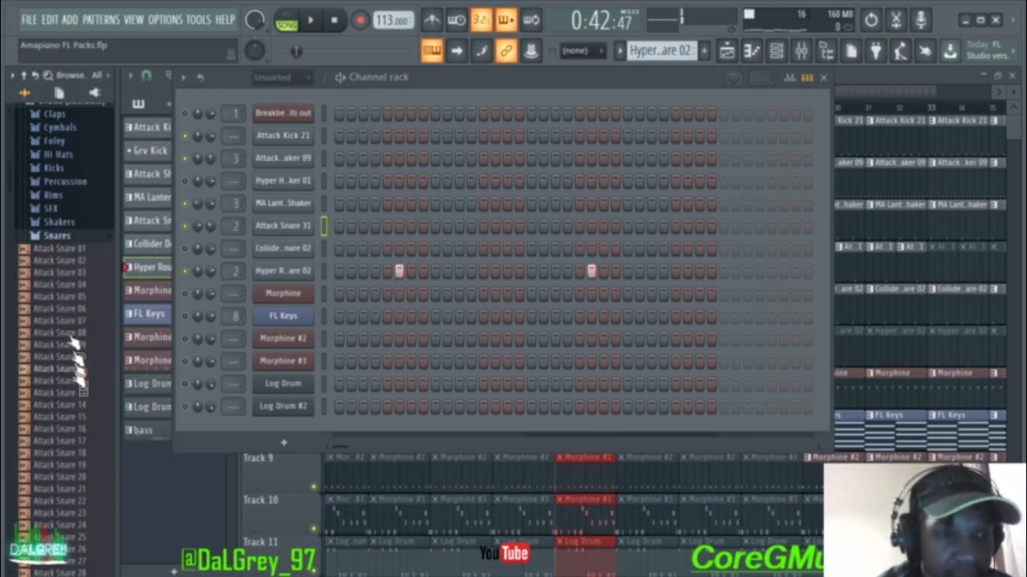
scroll(76, 375, "down", 10)
scroll(78, 380, "down", 15)
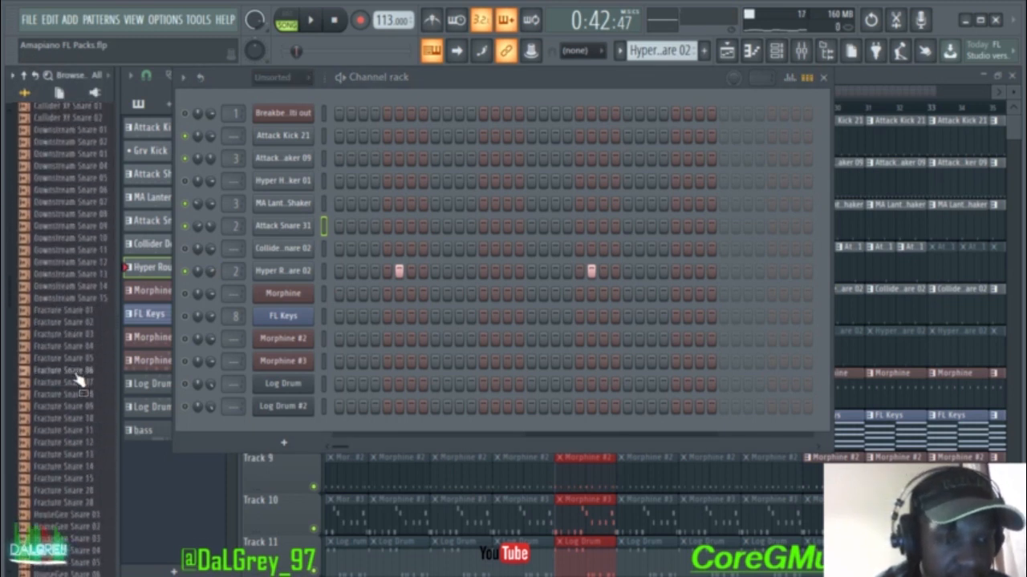
scroll(78, 381, "down", 8)
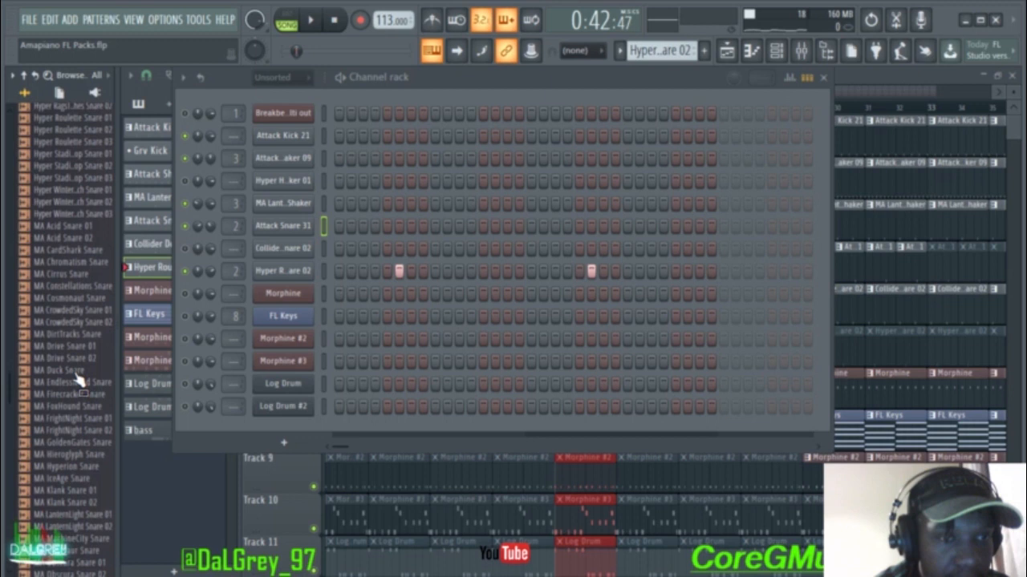
scroll(78, 380, "up", 20)
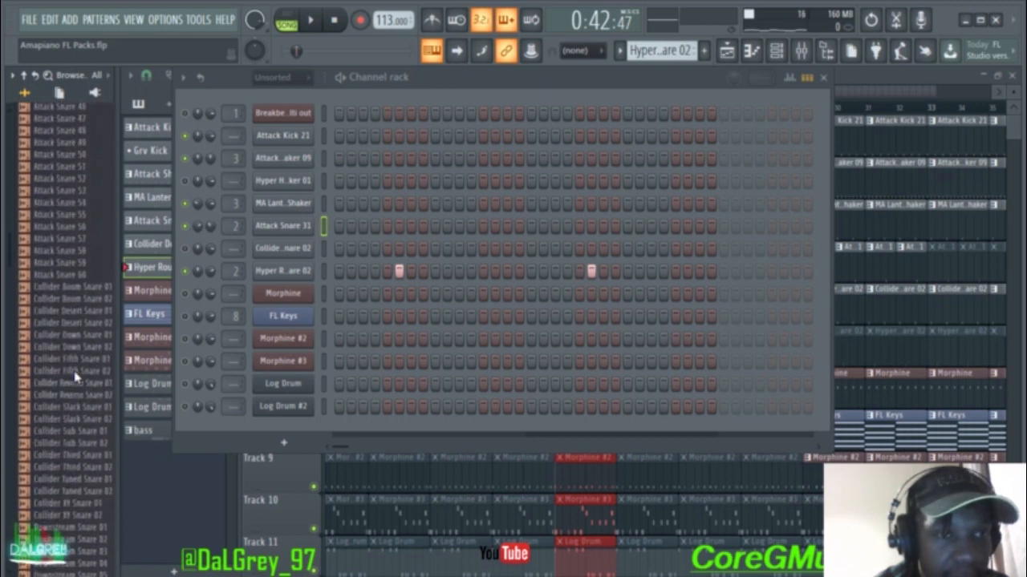
scroll(72, 367, "up", 4)
scroll(72, 367, "down", 8)
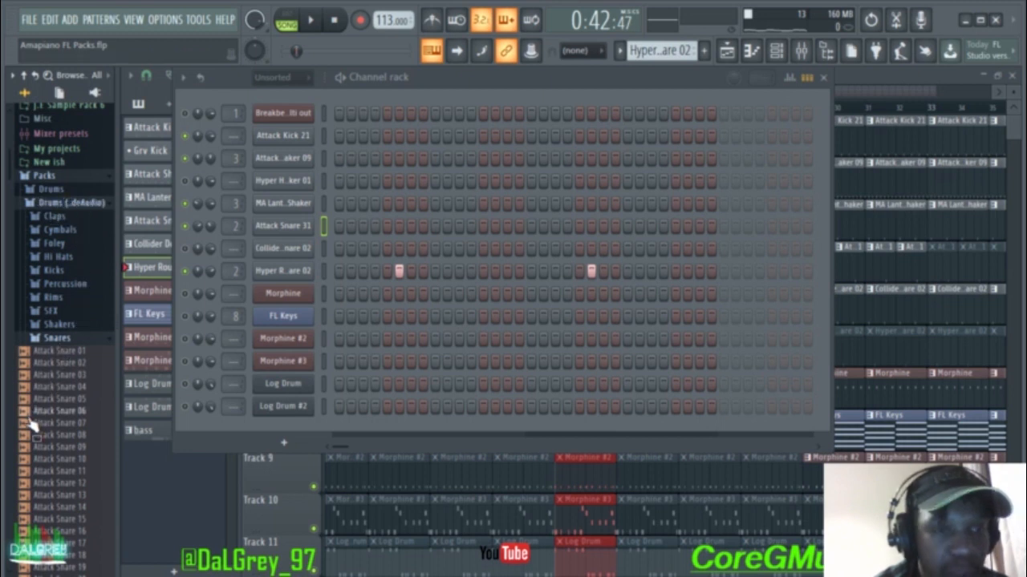
scroll(30, 424, "down", 15)
scroll(31, 423, "down", 20)
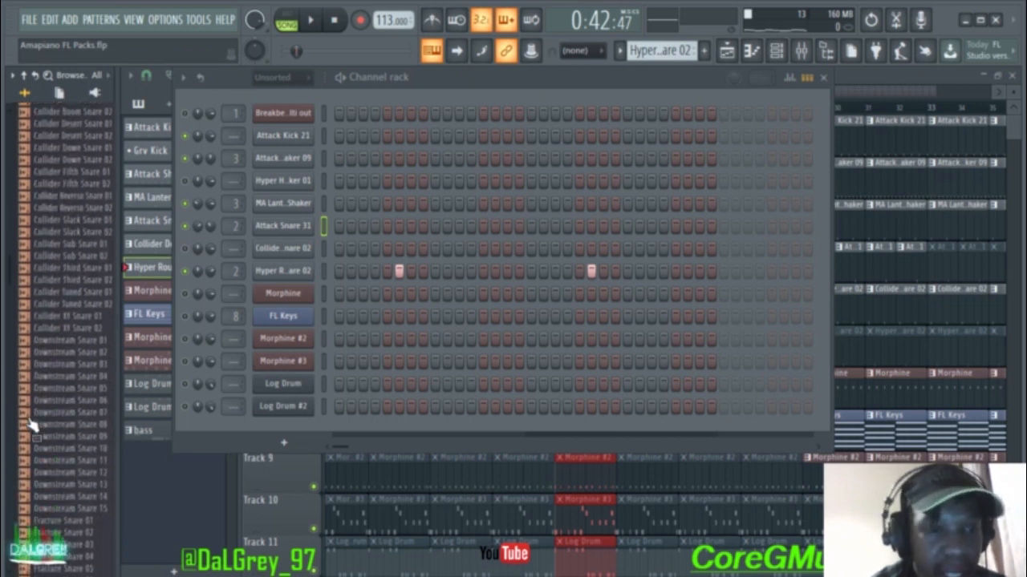
scroll(31, 423, "down", 10)
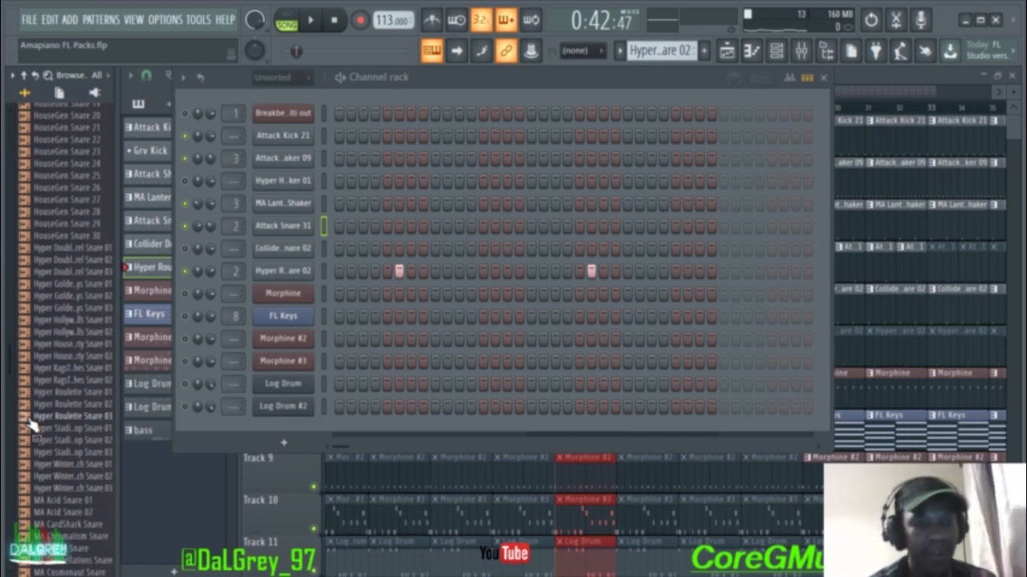
Step: Preview the Hyper Roulette Snare 02 sample twice, then stop playback
left_click(74, 406)
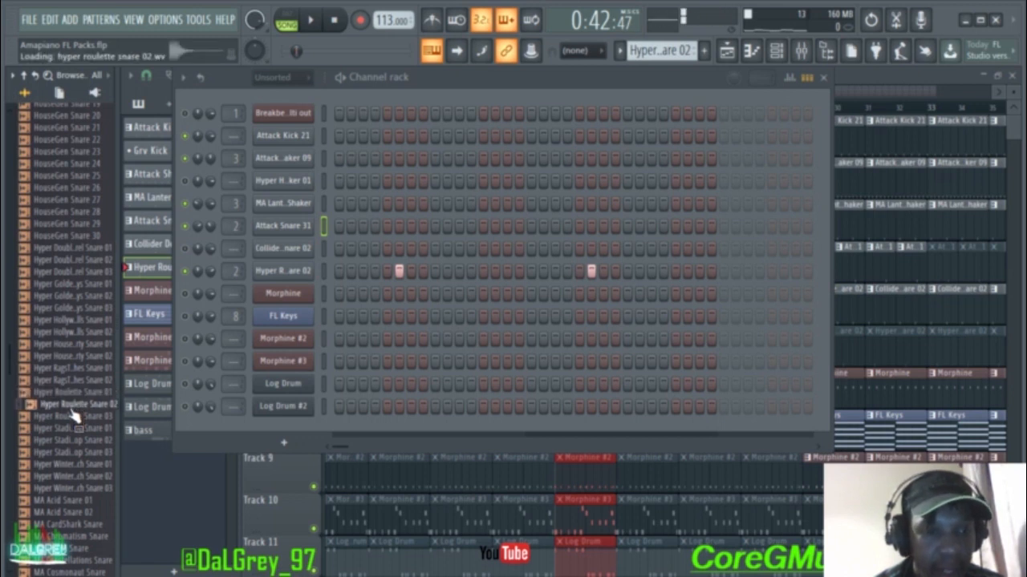
left_click(73, 409)
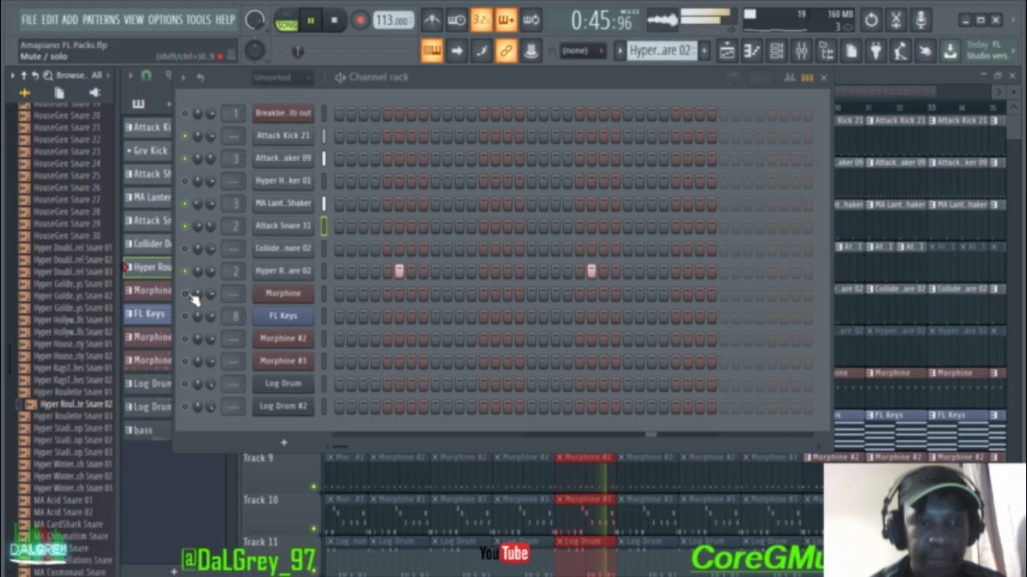
key("space")
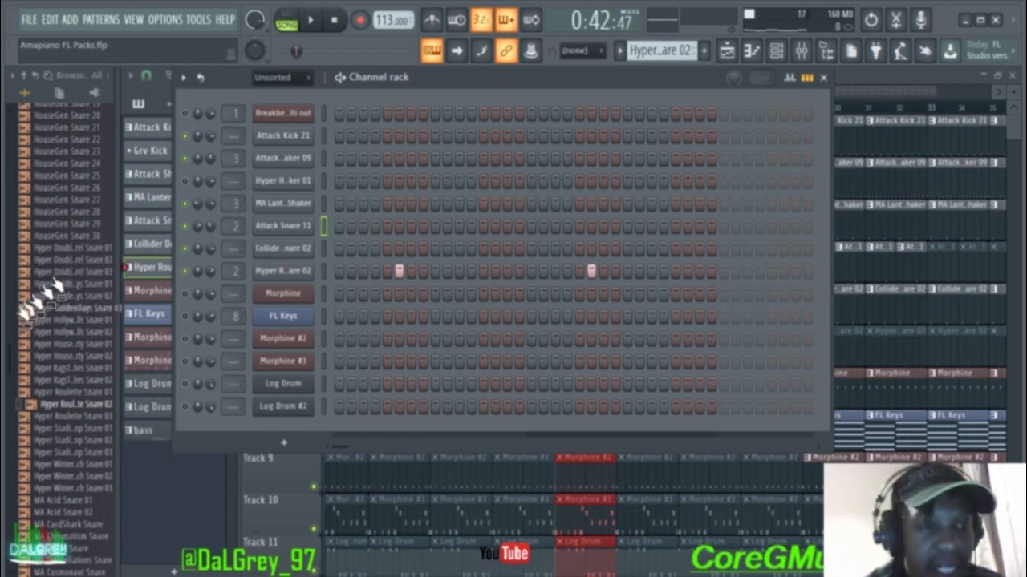
Step: Find the Collider snares and preview Fifth Snare 01, Desert Snare 02 and Down Snare 01
scroll(24, 309, "down", 10)
scroll(24, 314, "down", 15)
scroll(23, 316, "down", 15)
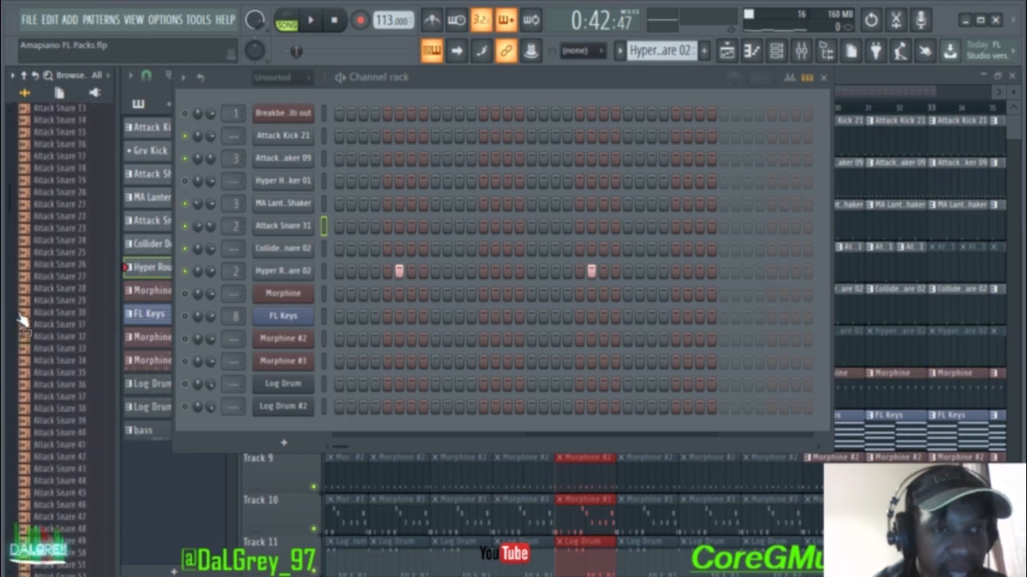
scroll(22, 319, "up", 10)
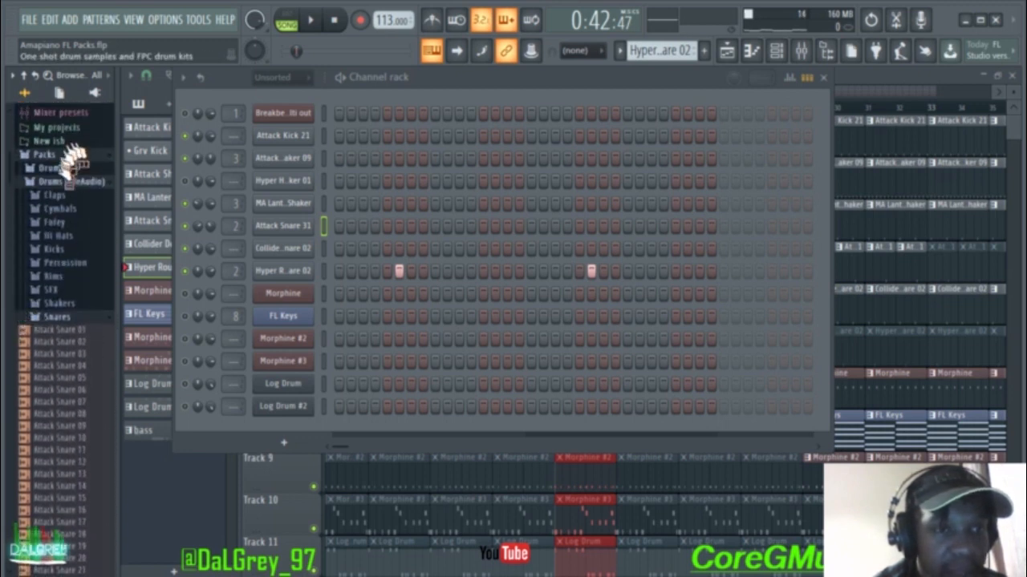
scroll(46, 446, "down", 15)
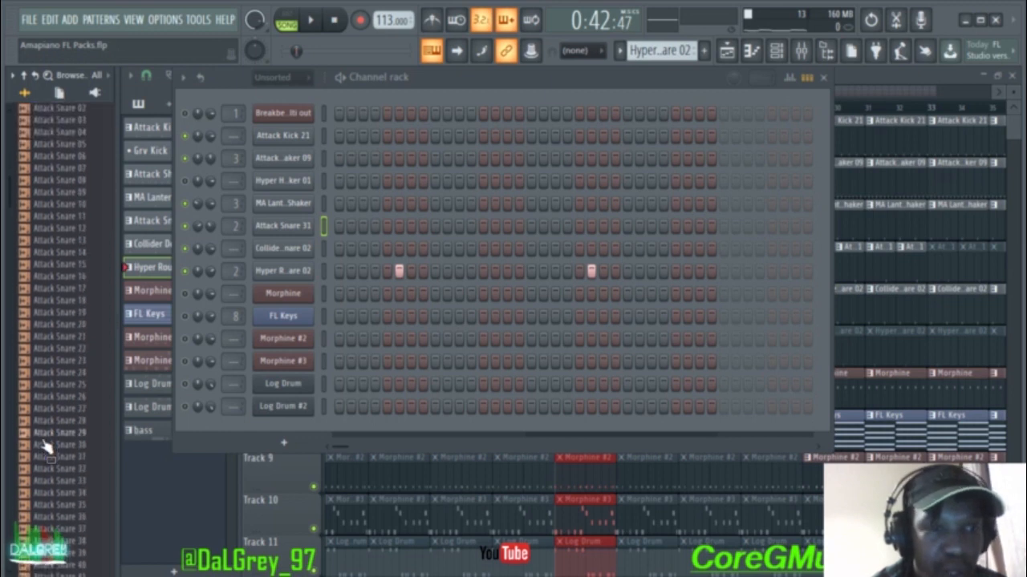
scroll(45, 446, "down", 3)
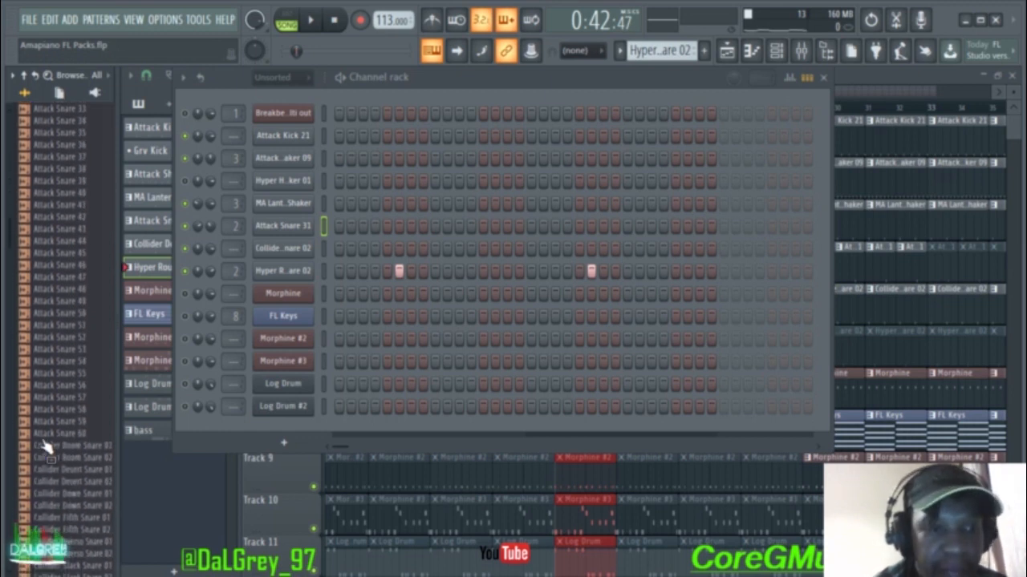
scroll(68, 281, "up", 2)
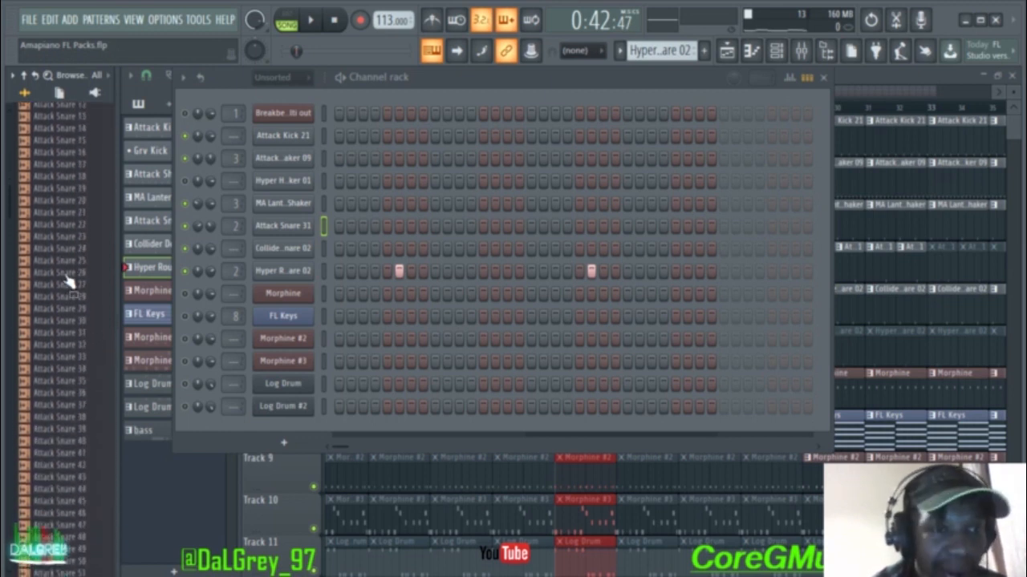
scroll(69, 282, "down", 8)
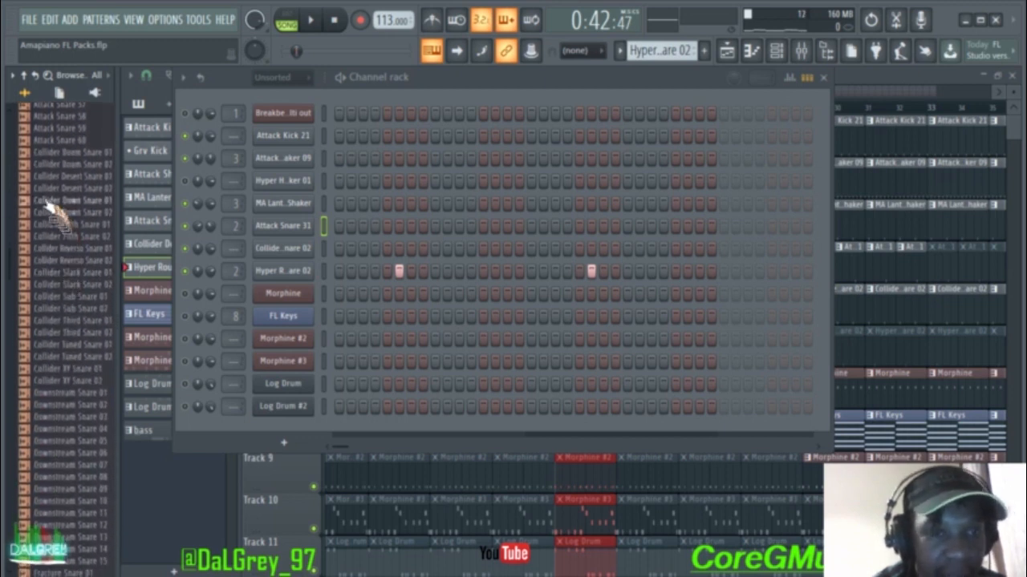
left_click(54, 226)
left_click(59, 192)
left_click(60, 204)
Step: Preview Collider Desert Snare 01 and Boom Snare 02, then Desert Snare 02 again
left_click(61, 179)
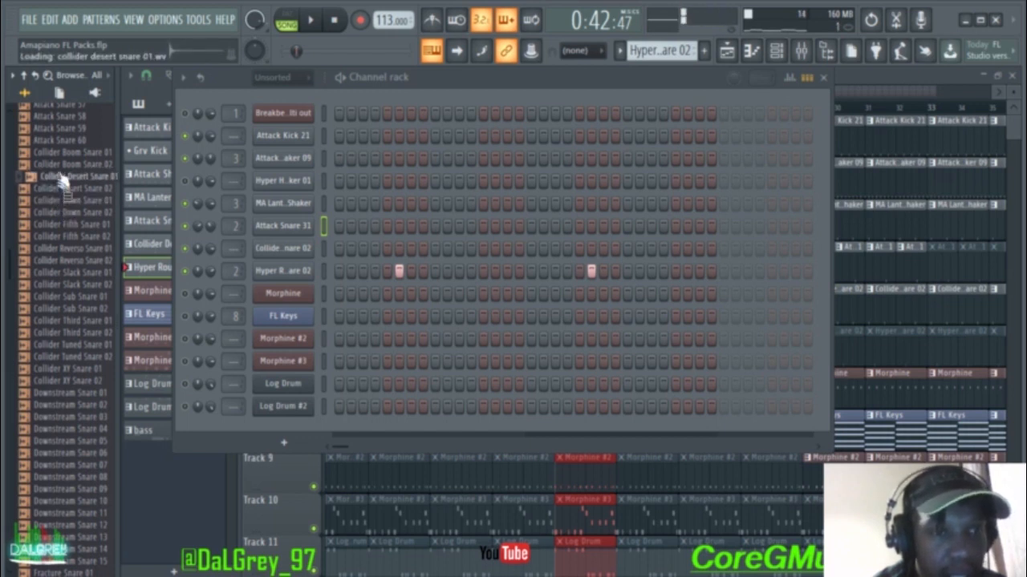
left_click(62, 165)
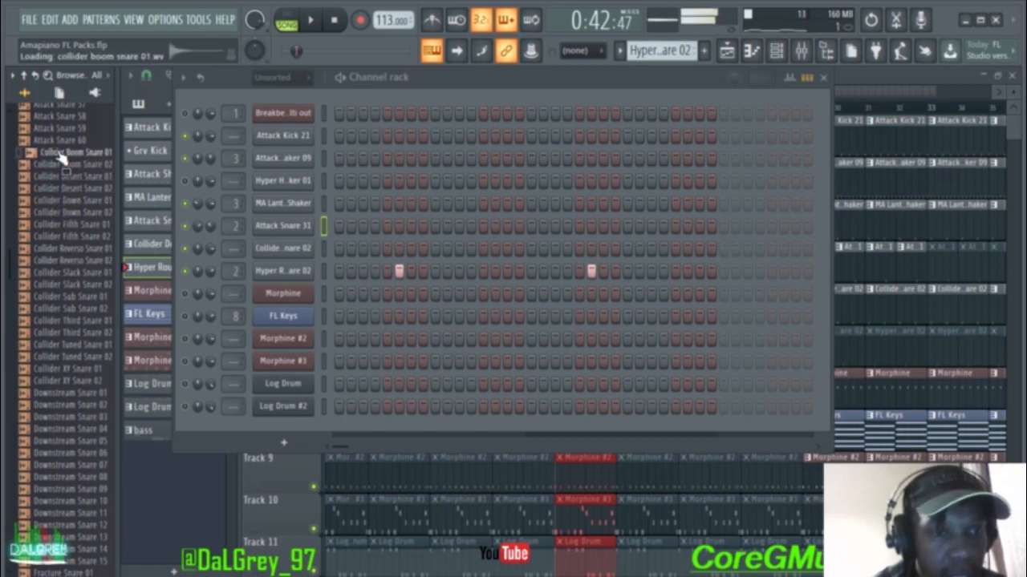
left_click(66, 188)
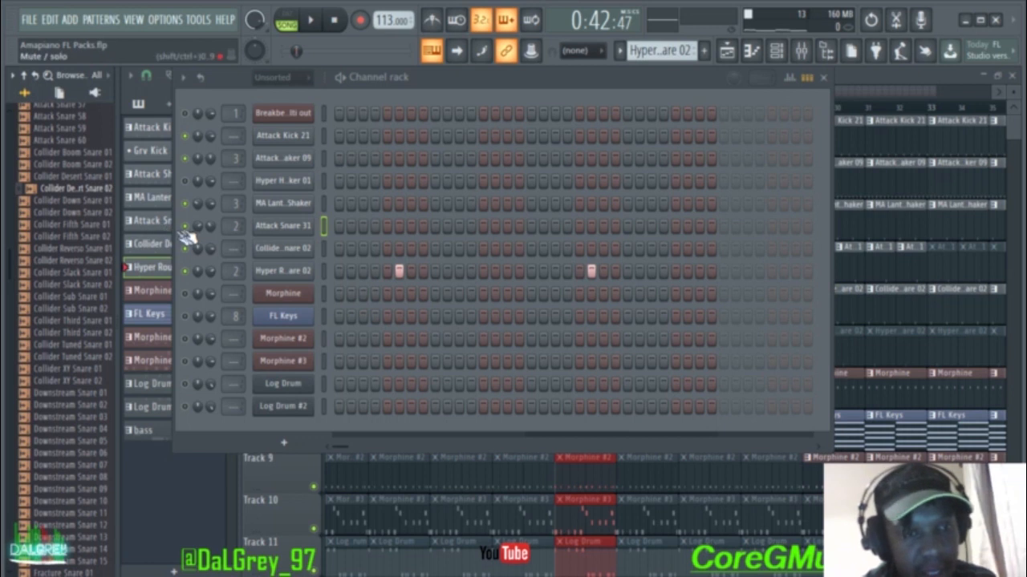
Step: Play the beat through the MA Lantern and Collider snare patterns, then play the playlist arrangement
key("space")
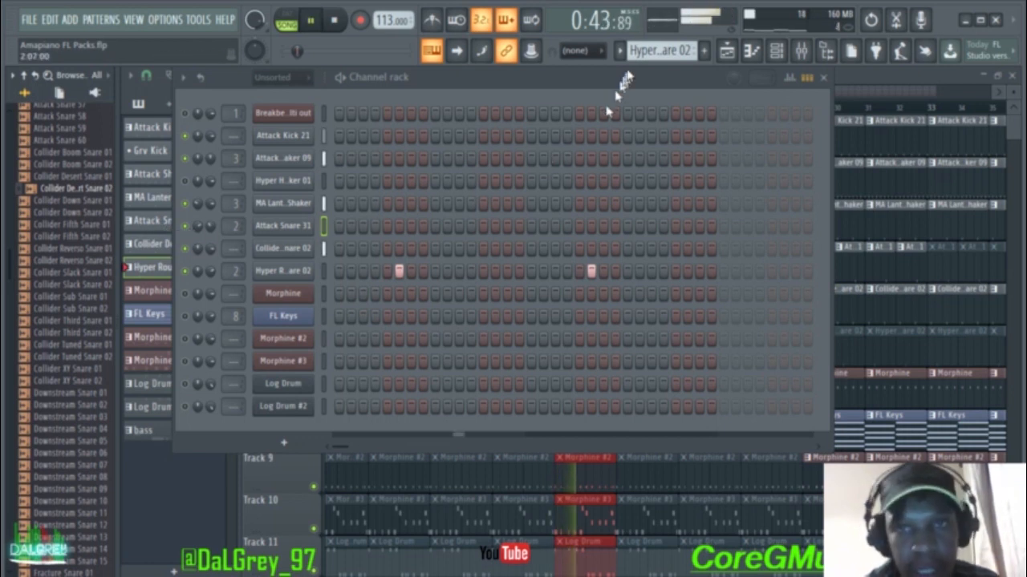
scroll(636, 50, "up", 3)
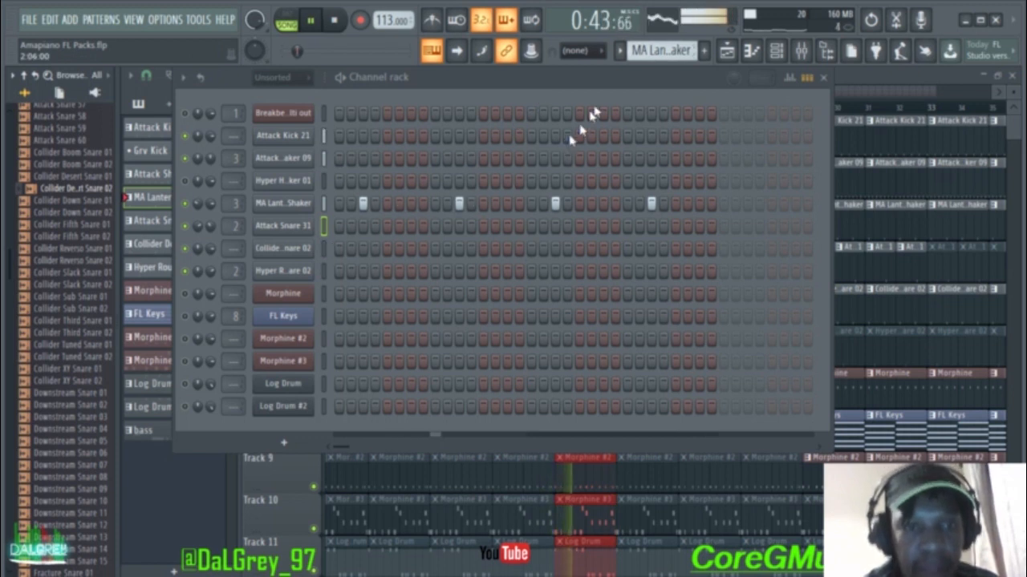
scroll(634, 52, "up", 1)
scroll(635, 51, "down", 3)
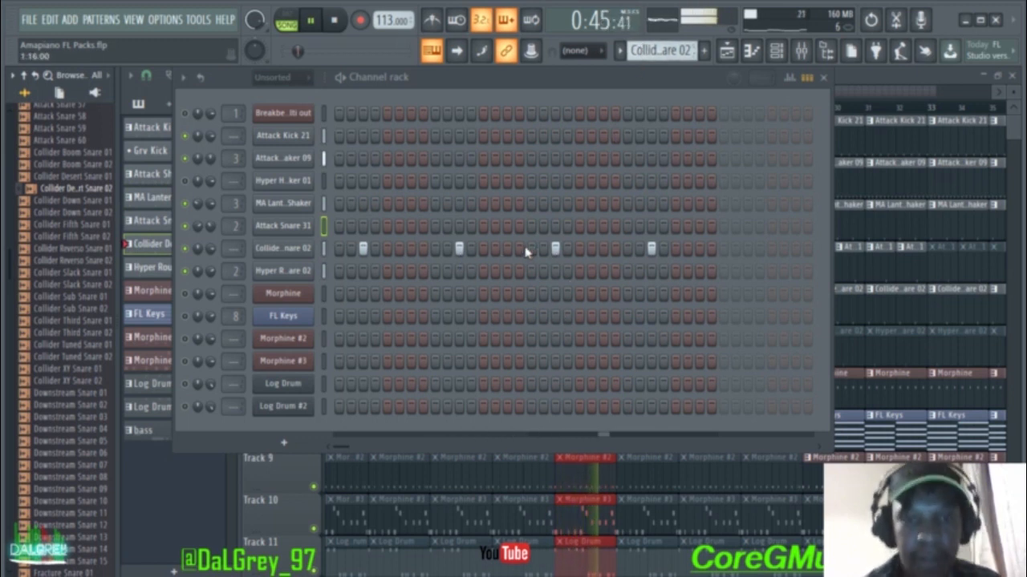
key("space")
mouse_move(650, 51)
left_mouse_down()
mouse_move(650, 38)
mouse_move(646, 61)
left_mouse_up()
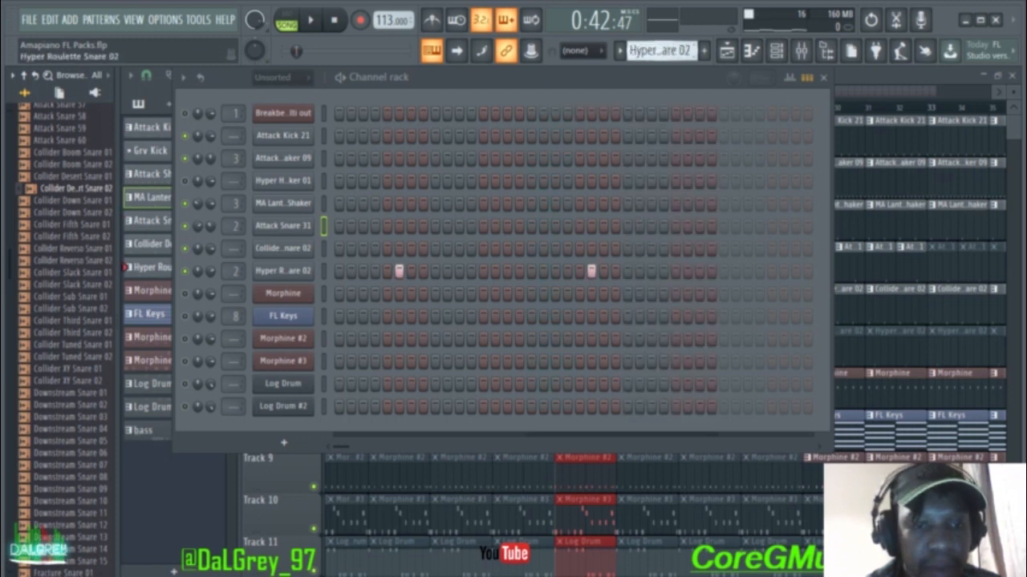
left_click(824, 80)
key("space")
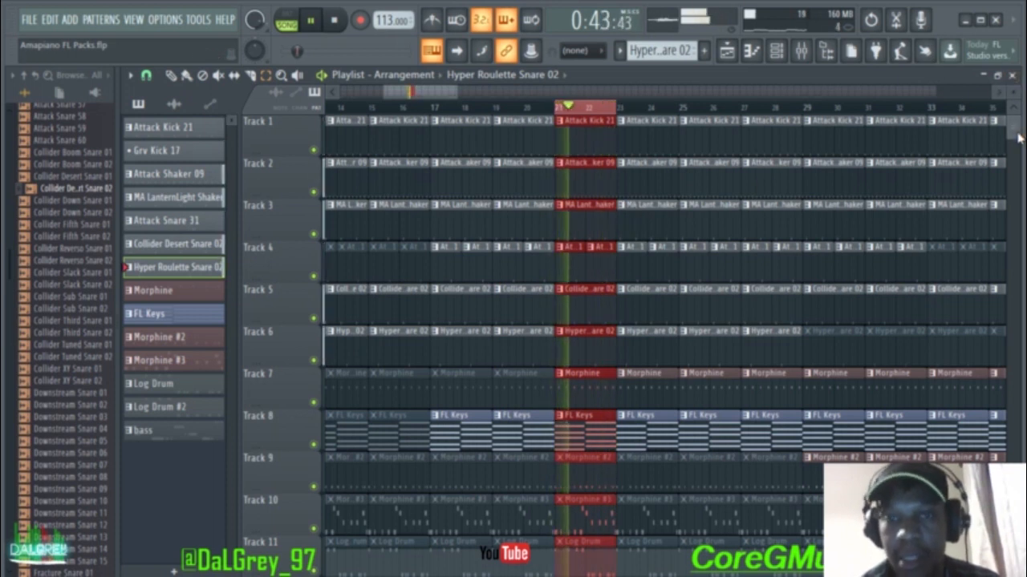
Step: Stop the arrangement and open the channel rack, shifting it slightly left
left_click_drag(1018, 138, 1019, 26)
key("space")
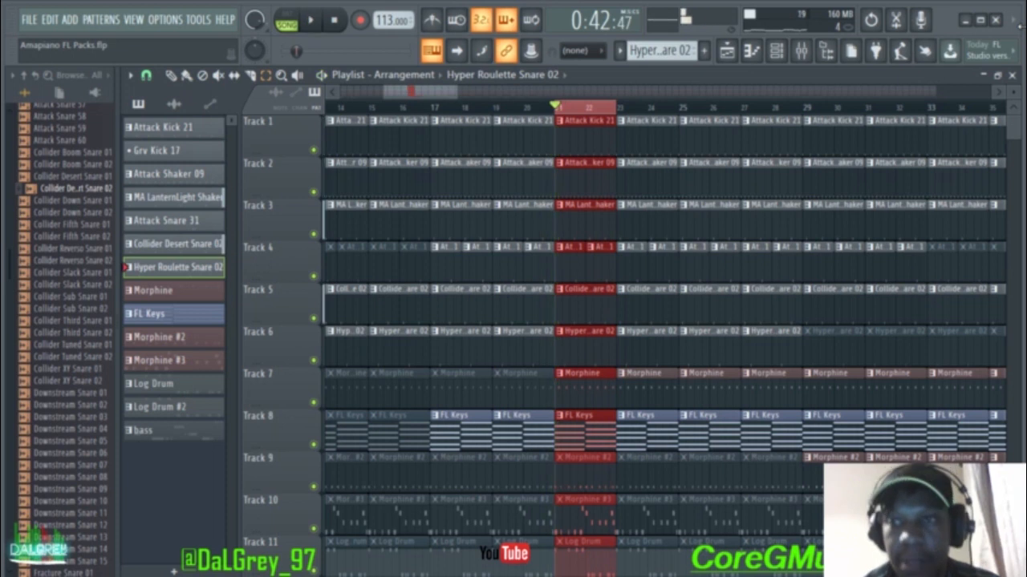
left_click(776, 51)
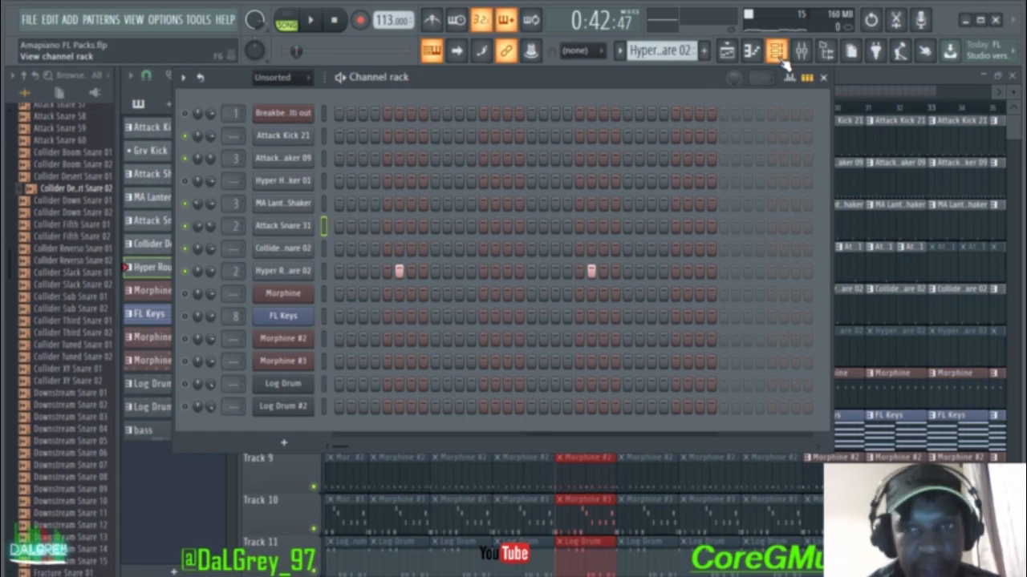
left_click_drag(653, 90, 618, 90)
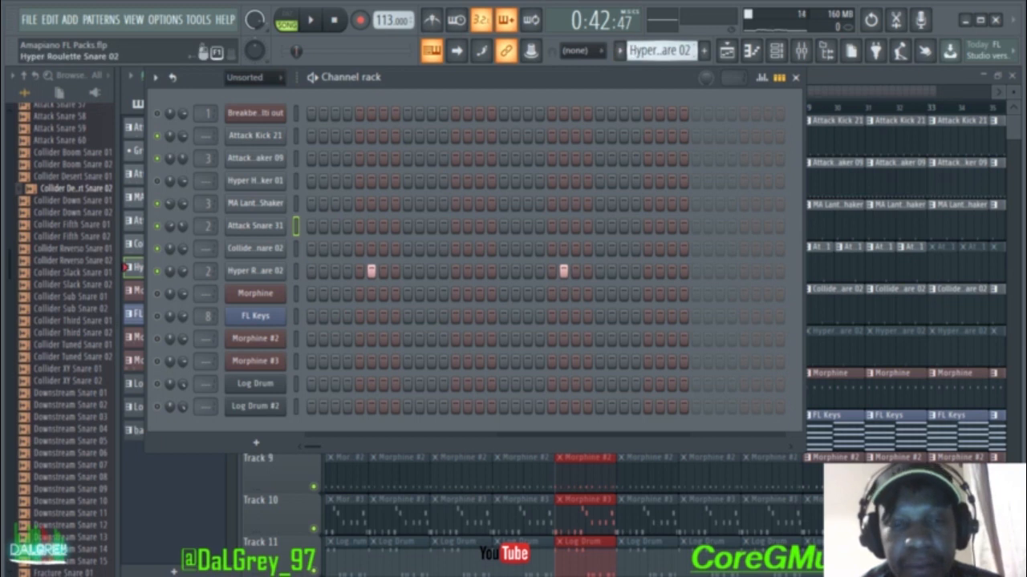
Step: Make Morphine the current pattern and bring the channel rack back up
scroll(659, 50, "down", 1)
left_click(795, 77)
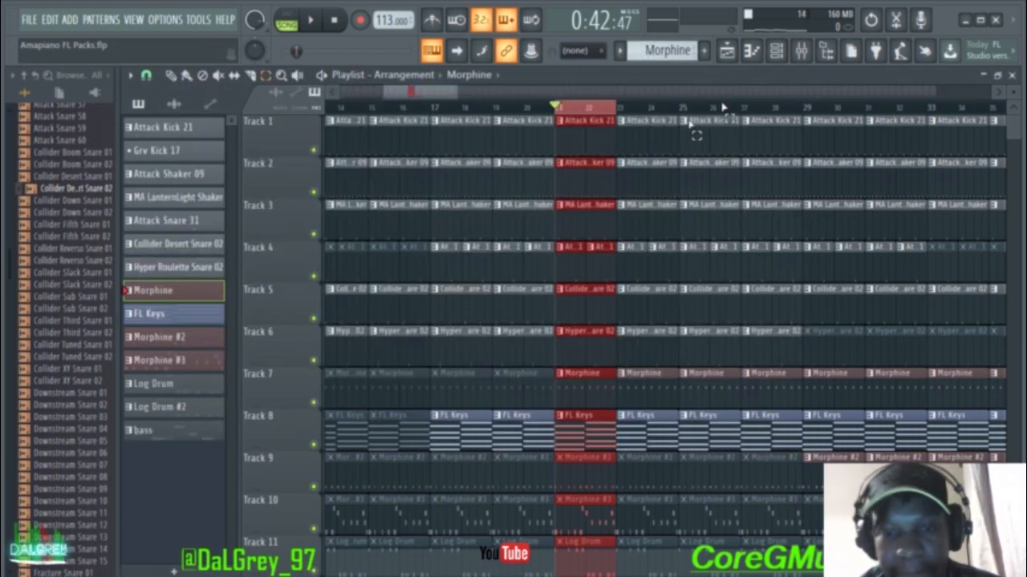
scroll(618, 495, "down", 4)
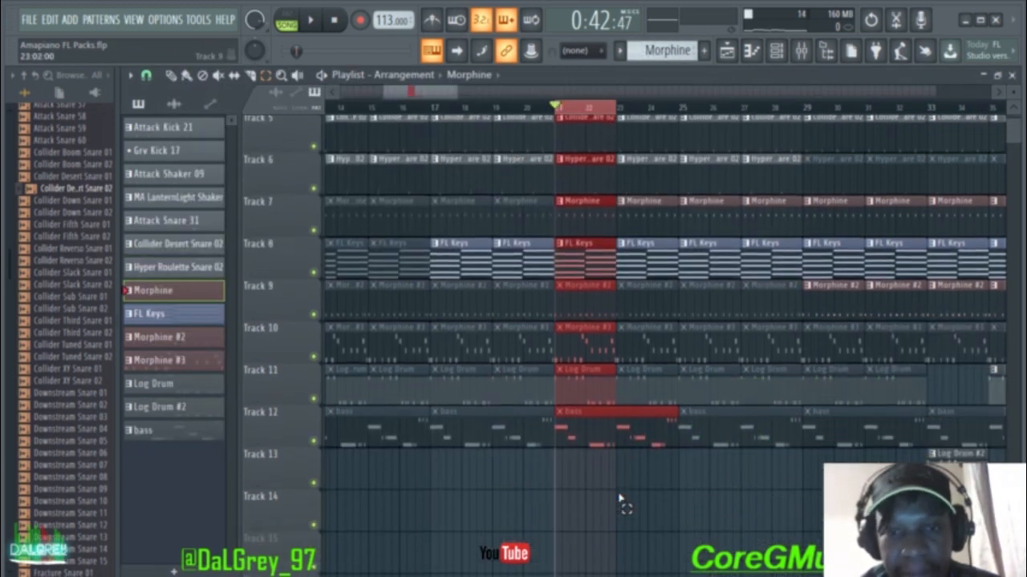
scroll(630, 474, "up", 5)
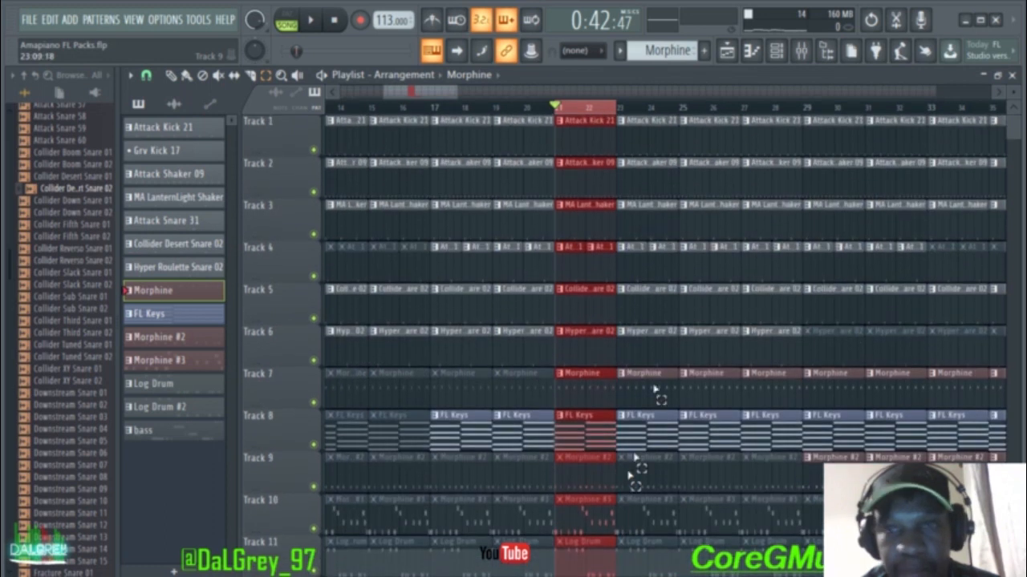
left_click(778, 51)
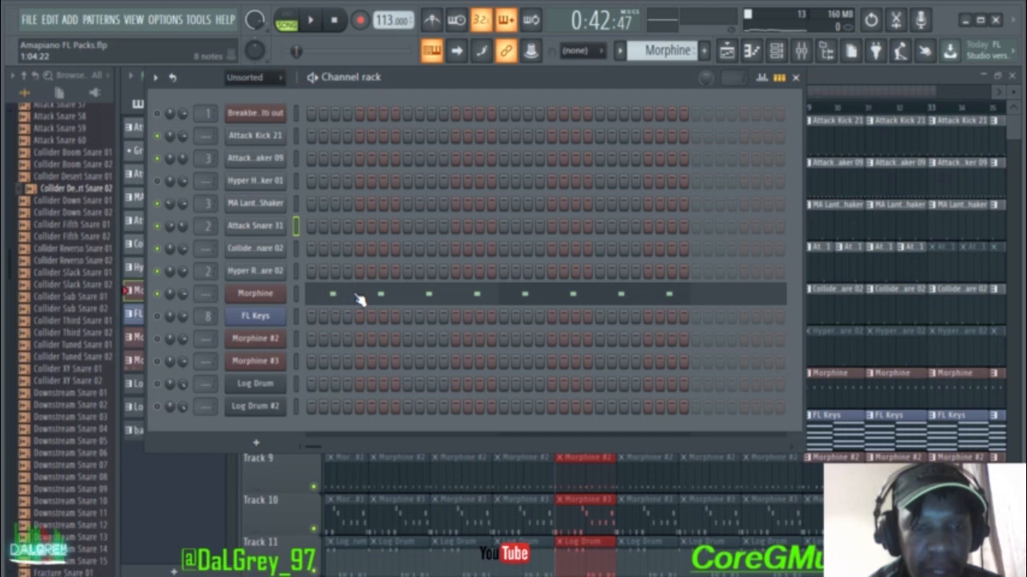
left_click(255, 293)
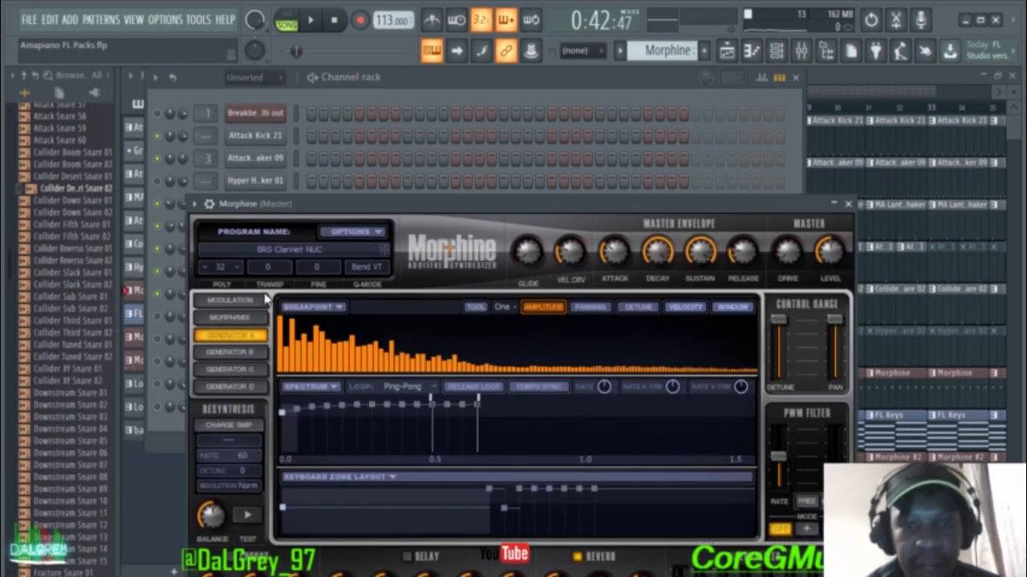
left_click(289, 255)
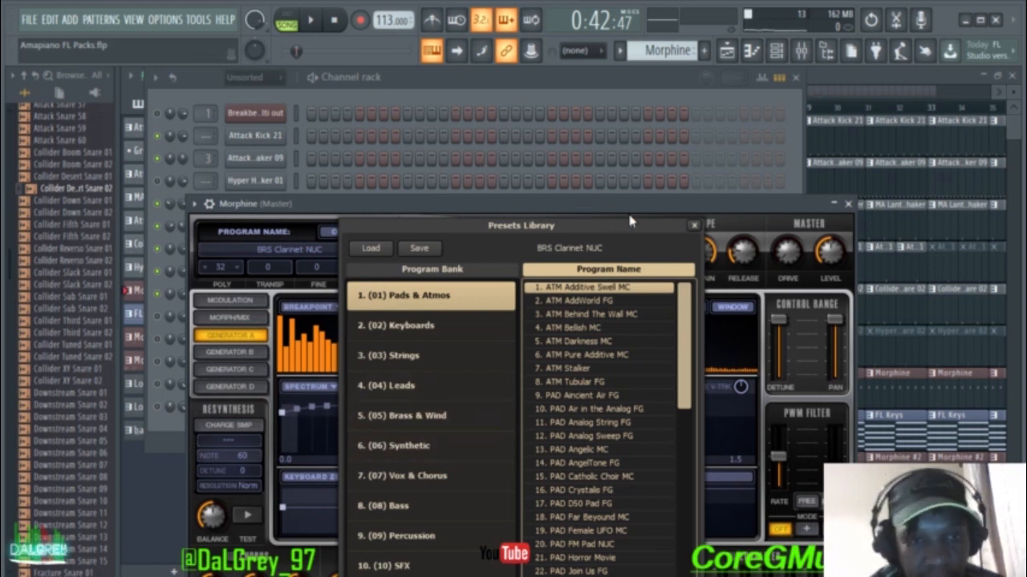
left_click(695, 227)
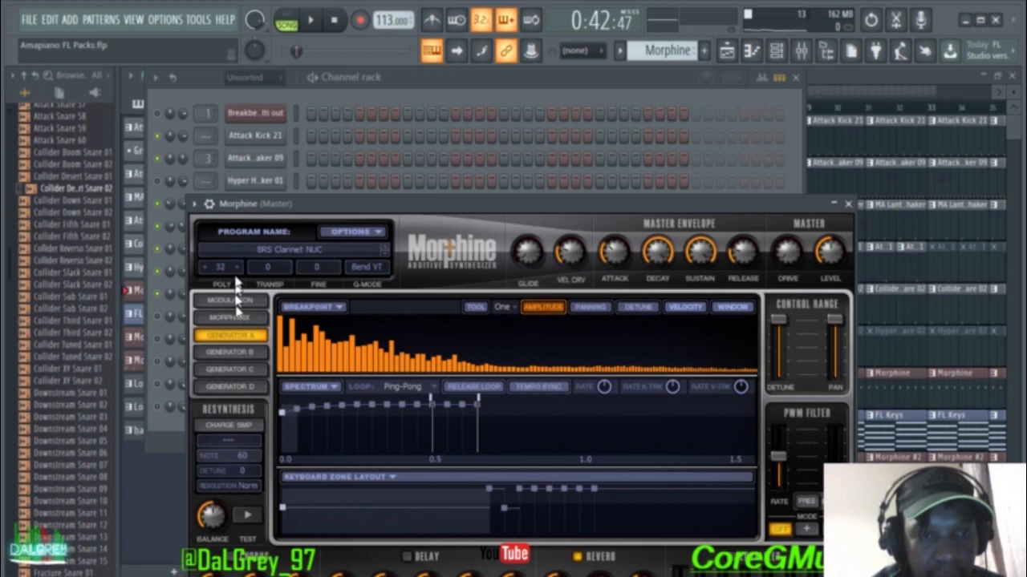
left_click(272, 255)
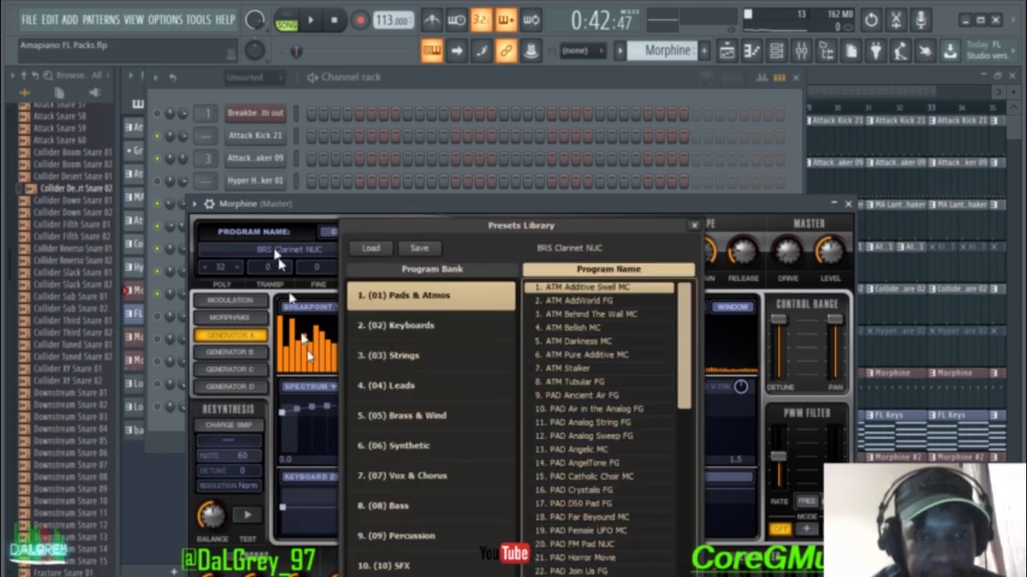
scroll(359, 473, "down", 3)
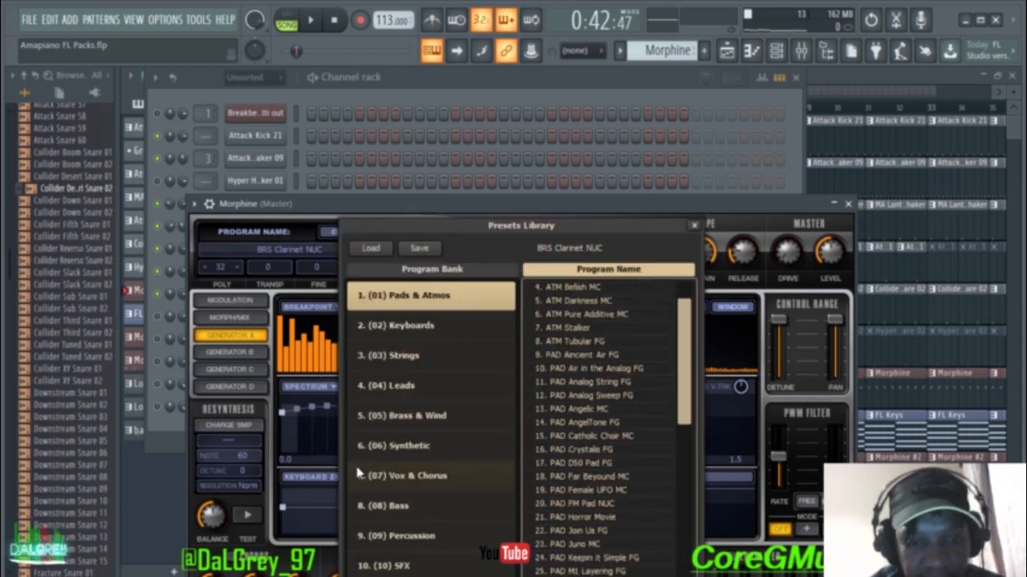
left_click(407, 419)
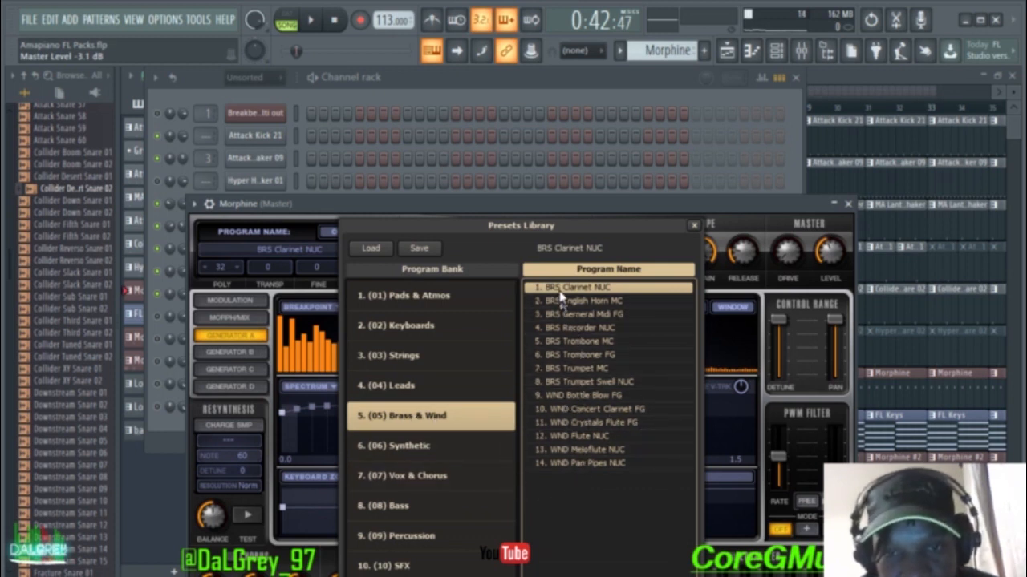
left_click(694, 226)
left_click(848, 203)
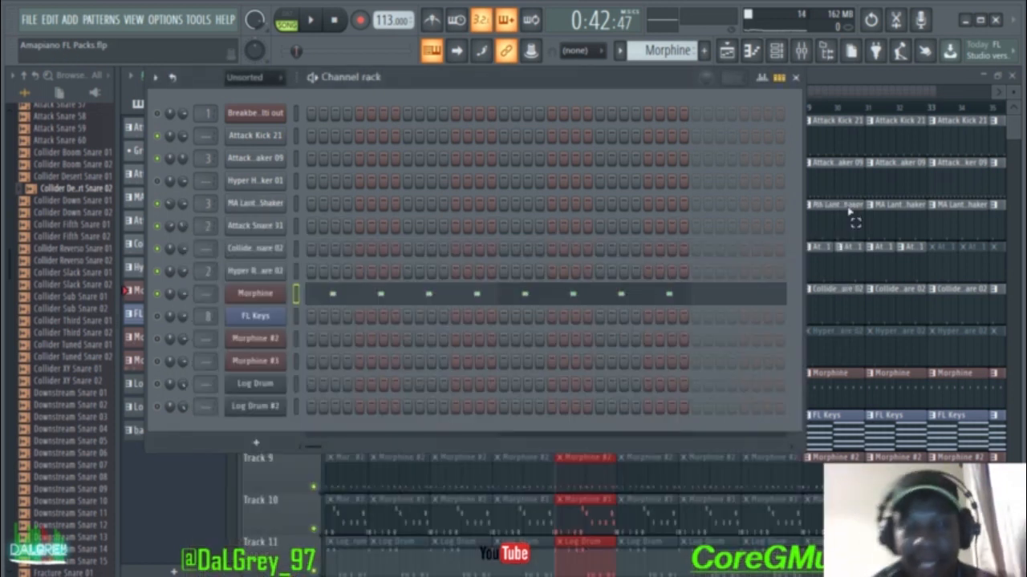
Step: Audition the Morphine pattern, then sound a single test note with Z
key("space")
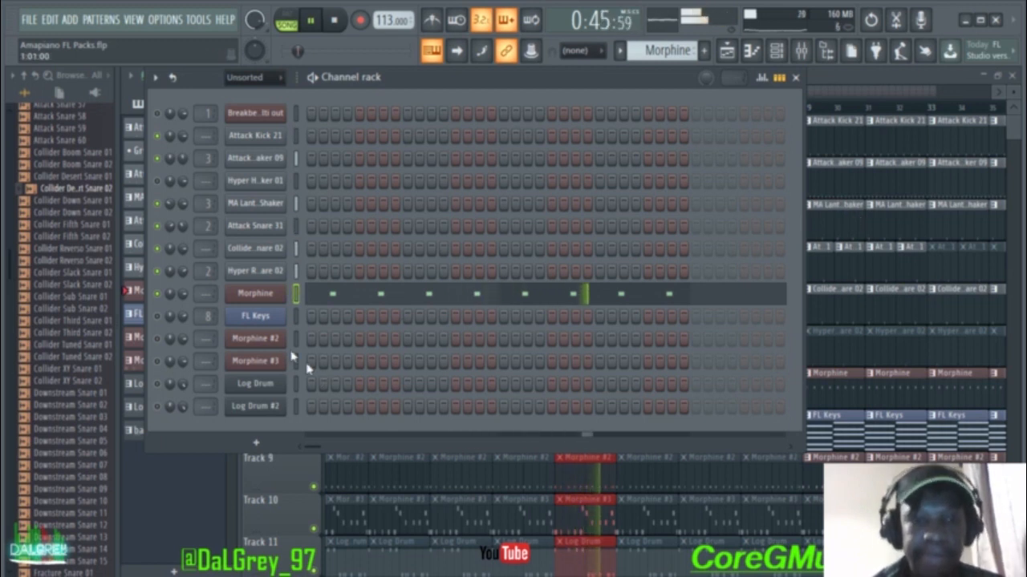
key("space")
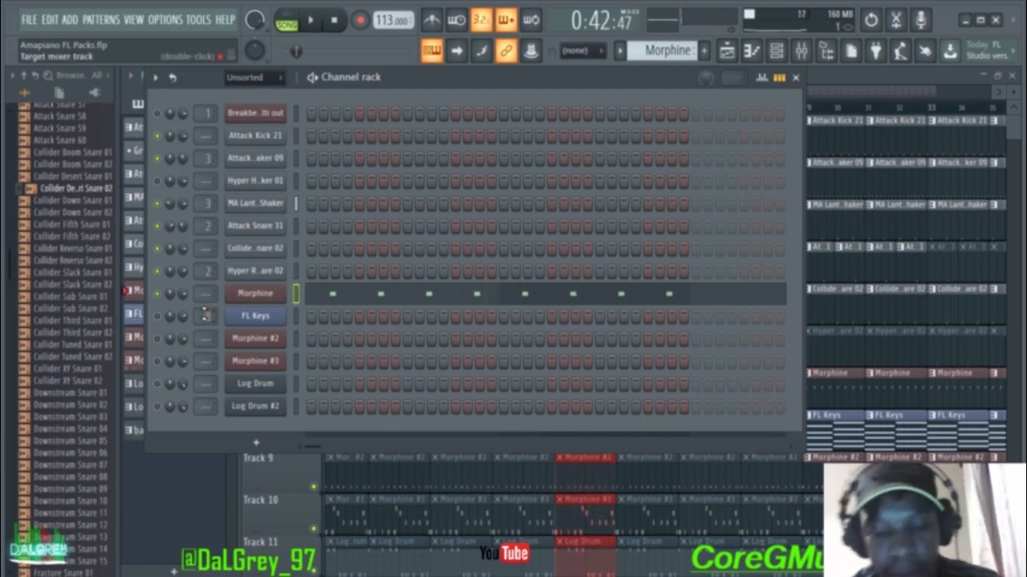
key("z")
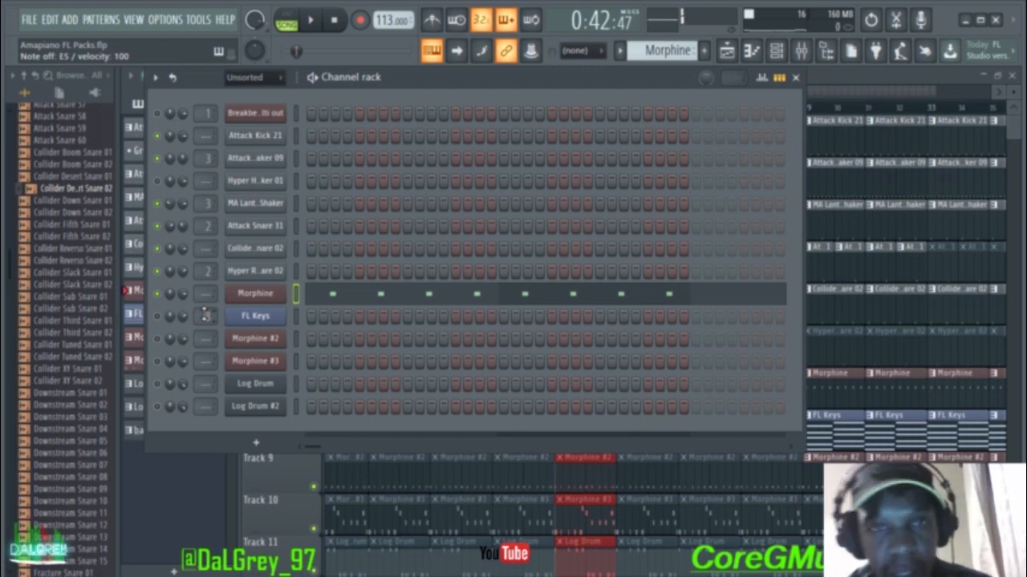
Step: Set the typing keyboard octave to C4, replay the Morphine pattern, then close the channel rack
right_click(431, 51)
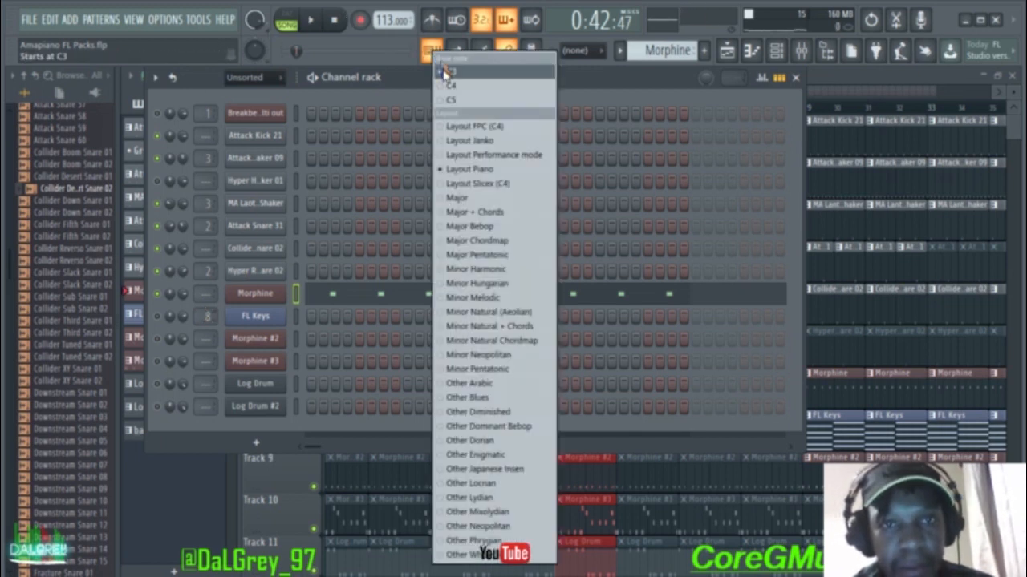
left_click(445, 85)
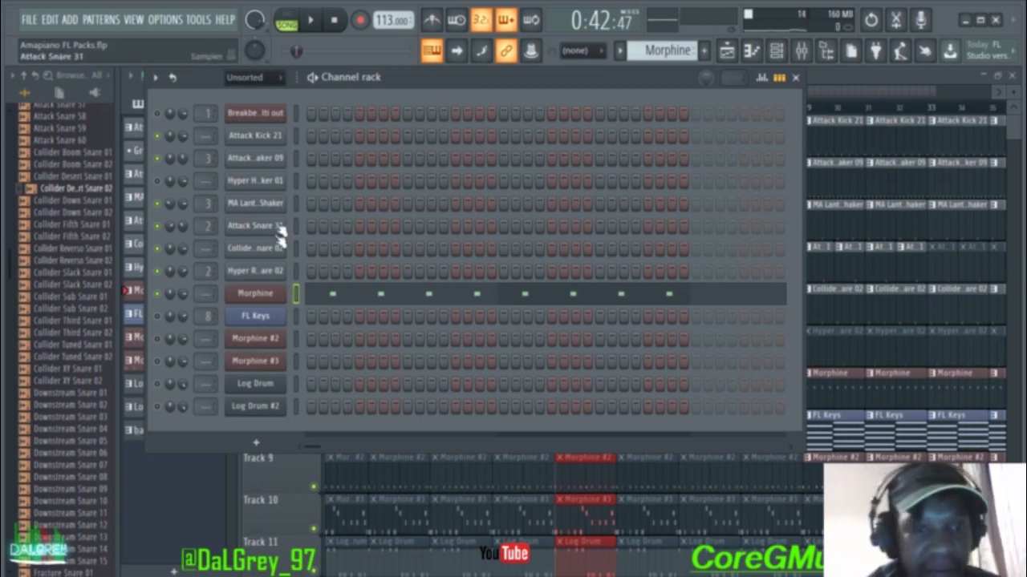
key("space")
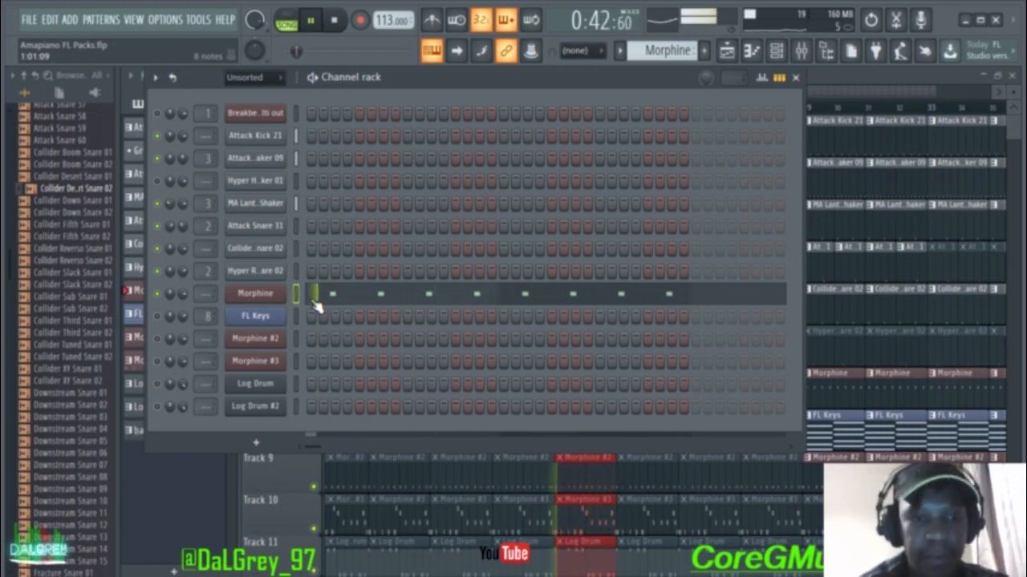
key("space")
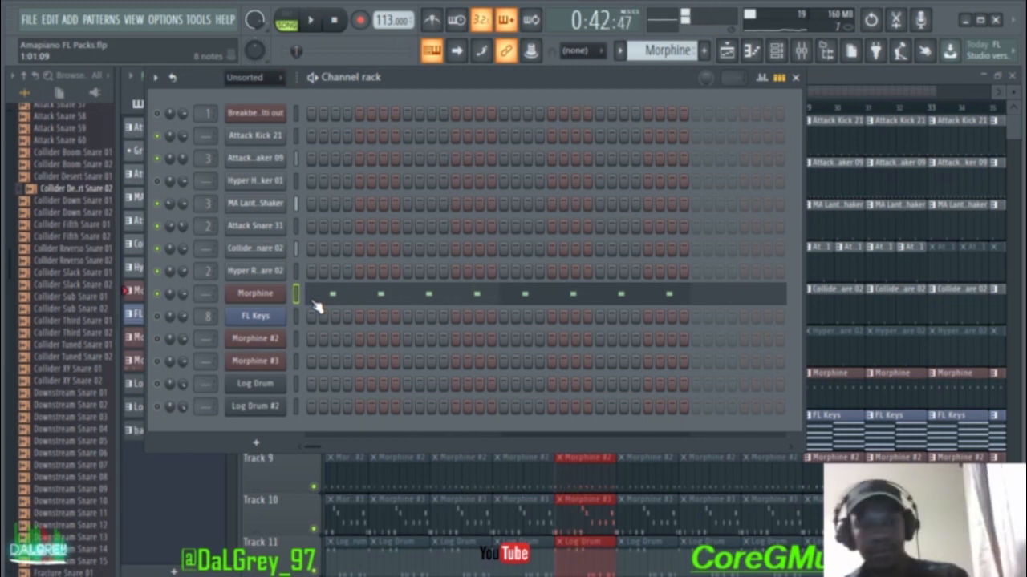
left_click(795, 77)
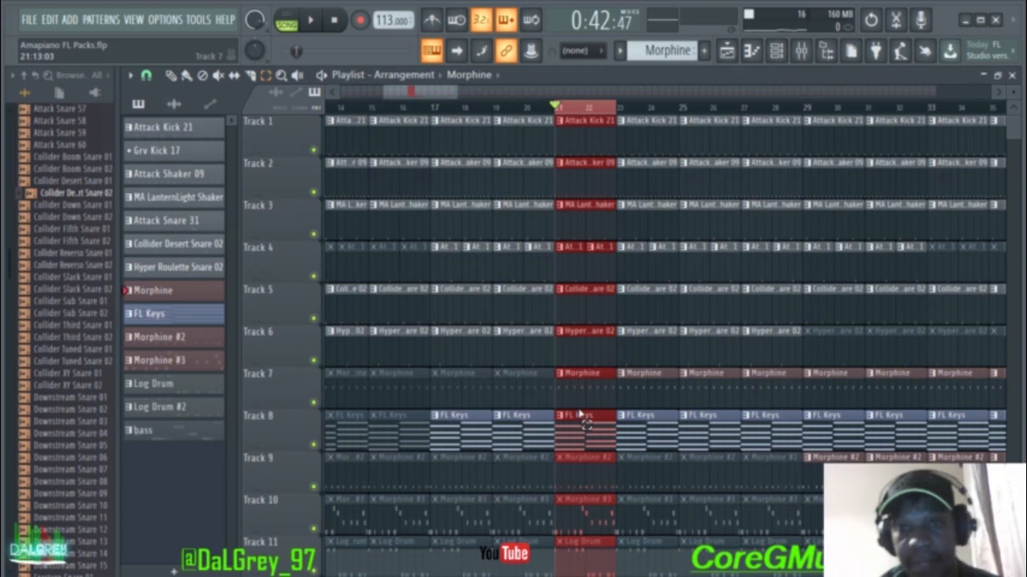
Step: Switch the current pattern to FL Keys and set its instrument to the Rhodes (FL) sound
left_click(781, 53)
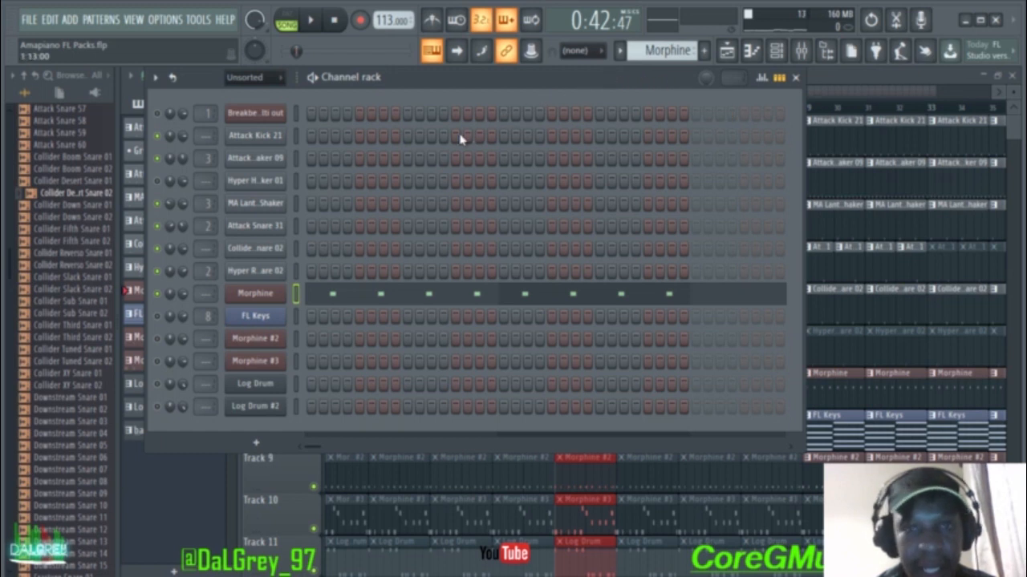
left_click_drag(644, 50, 644, 61)
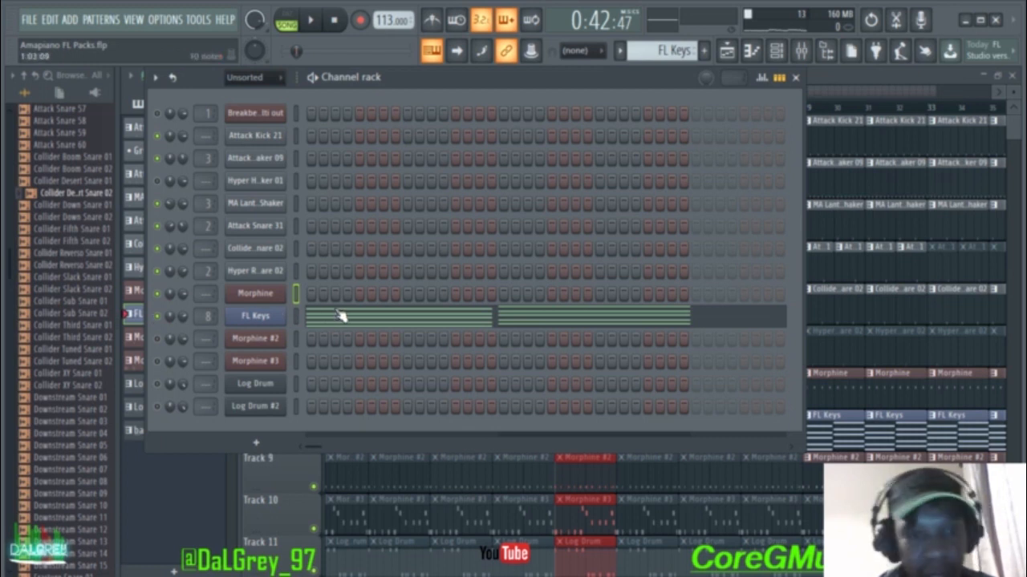
left_click(272, 317)
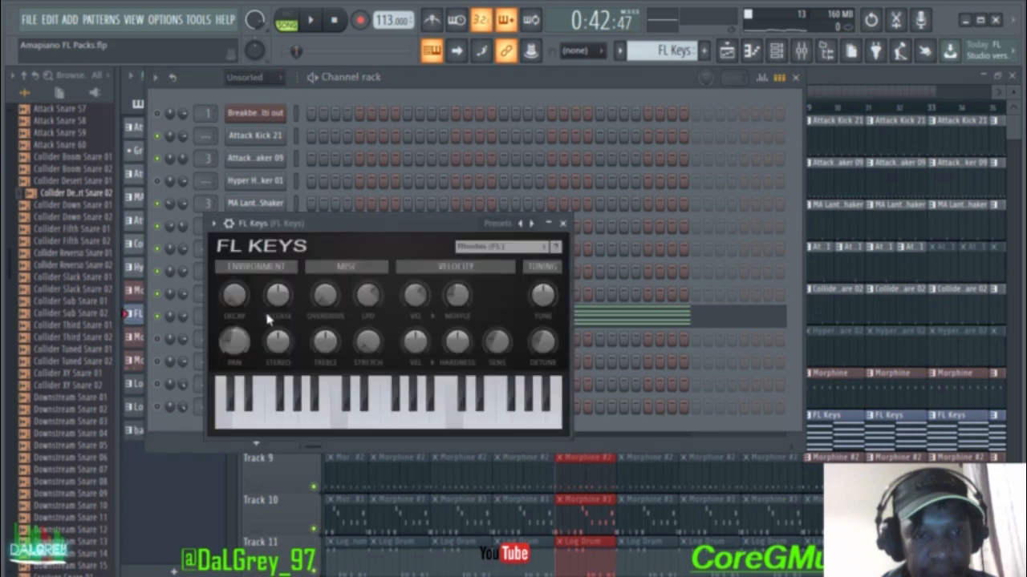
left_click_drag(446, 228, 510, 211)
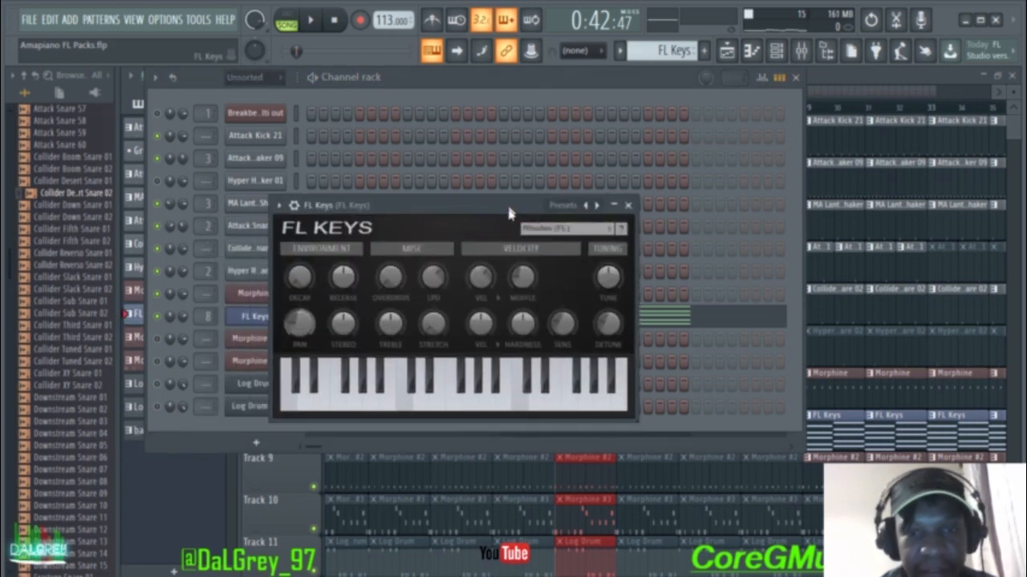
left_click(536, 232)
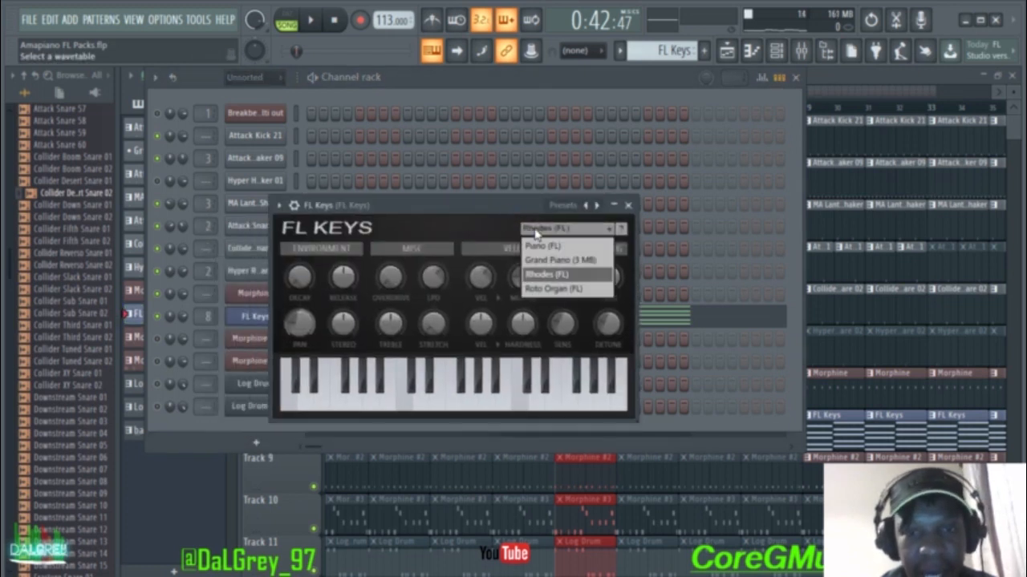
left_click(532, 276)
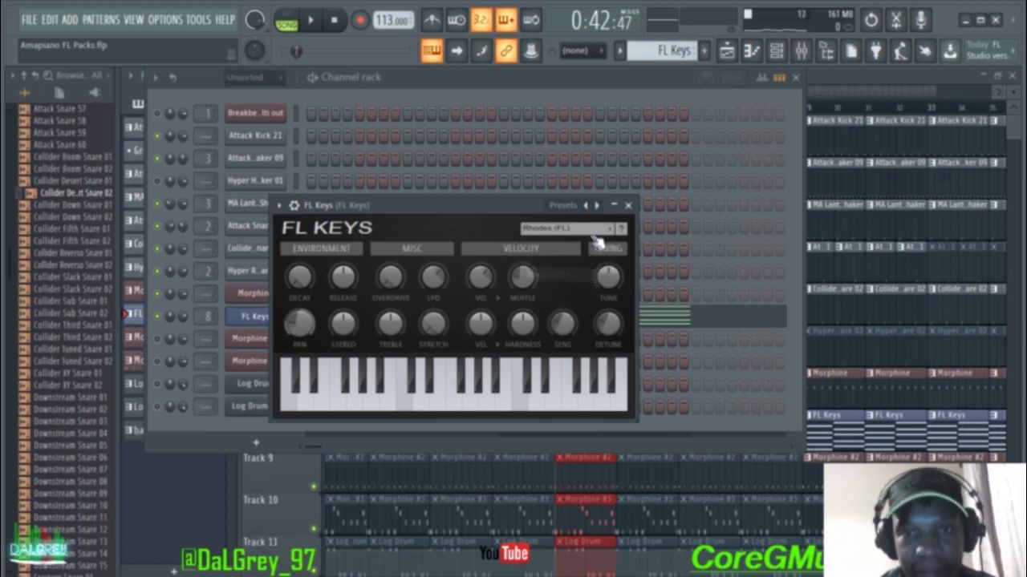
left_click(628, 205)
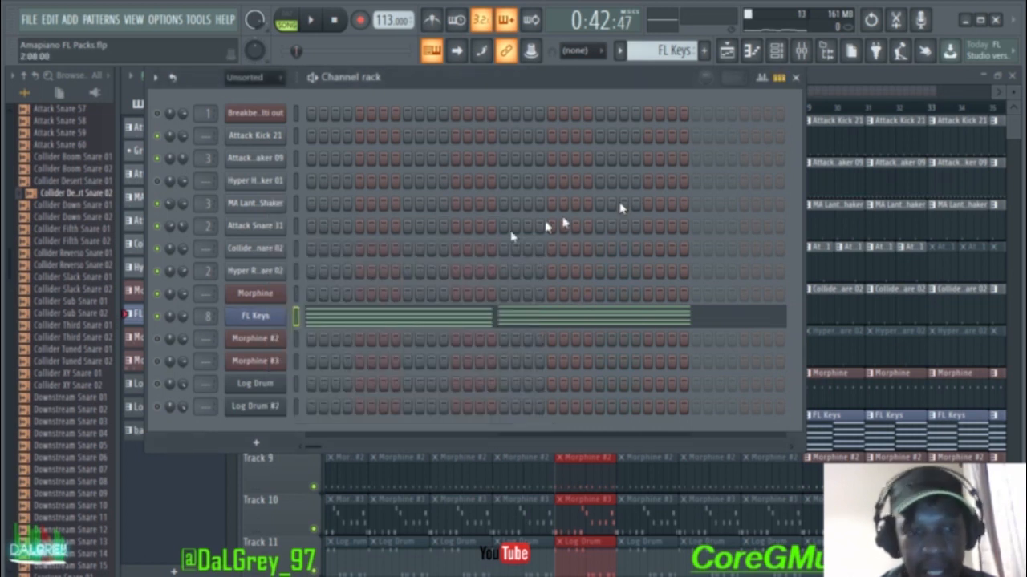
left_click(325, 319)
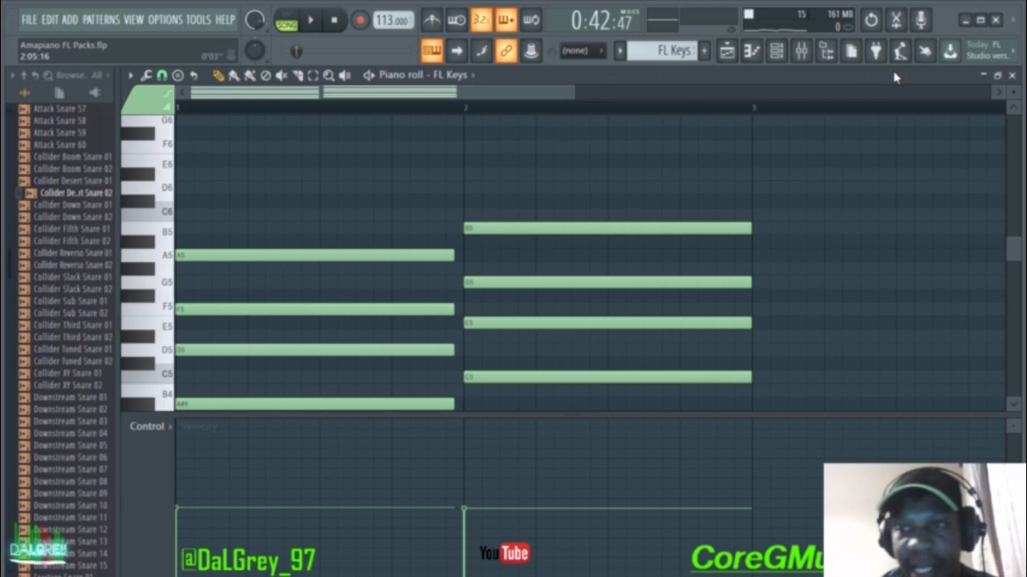
Step: Stamp a trial Minor 9th chord at bar 3, move it to F4, then delete it
left_click_drag(1016, 255, 1016, 275)
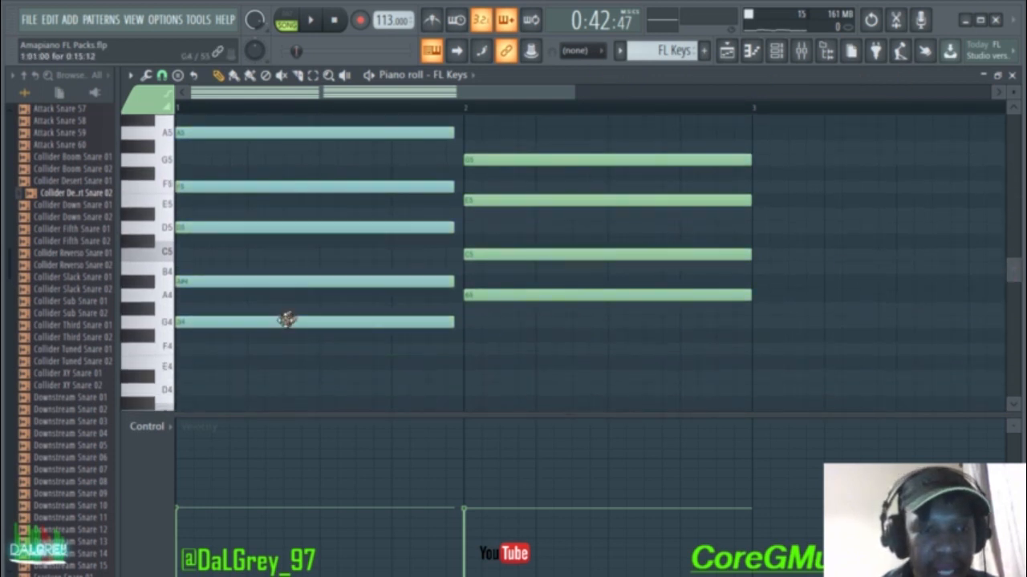
left_click(176, 74)
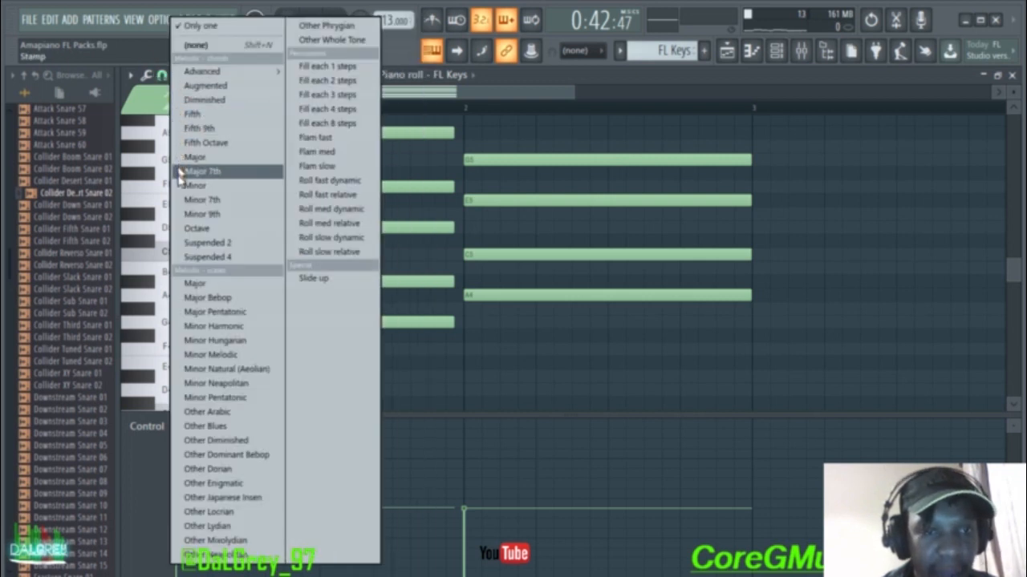
left_click(202, 215)
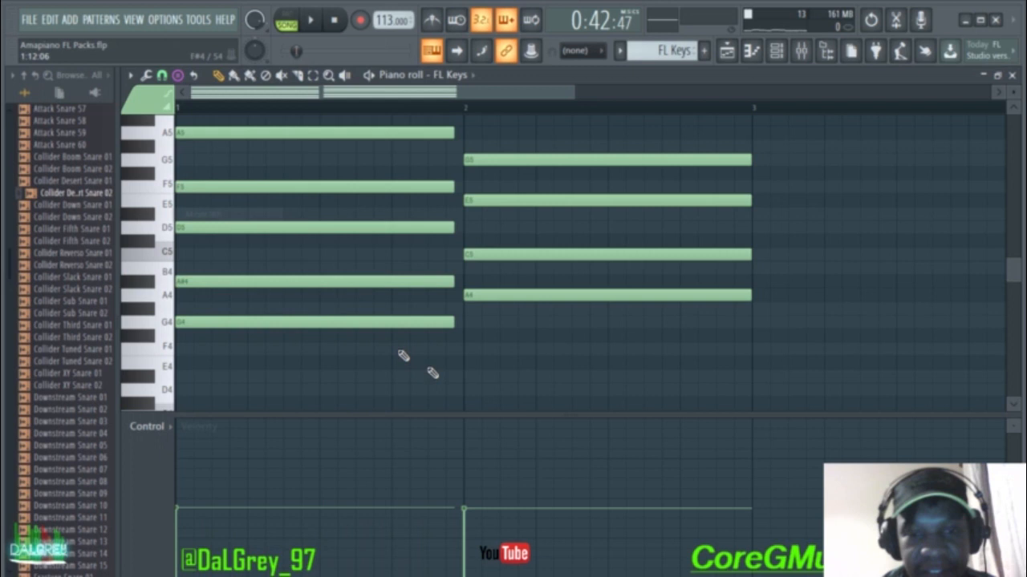
left_click(795, 267)
left_click_drag(805, 269, 787, 345)
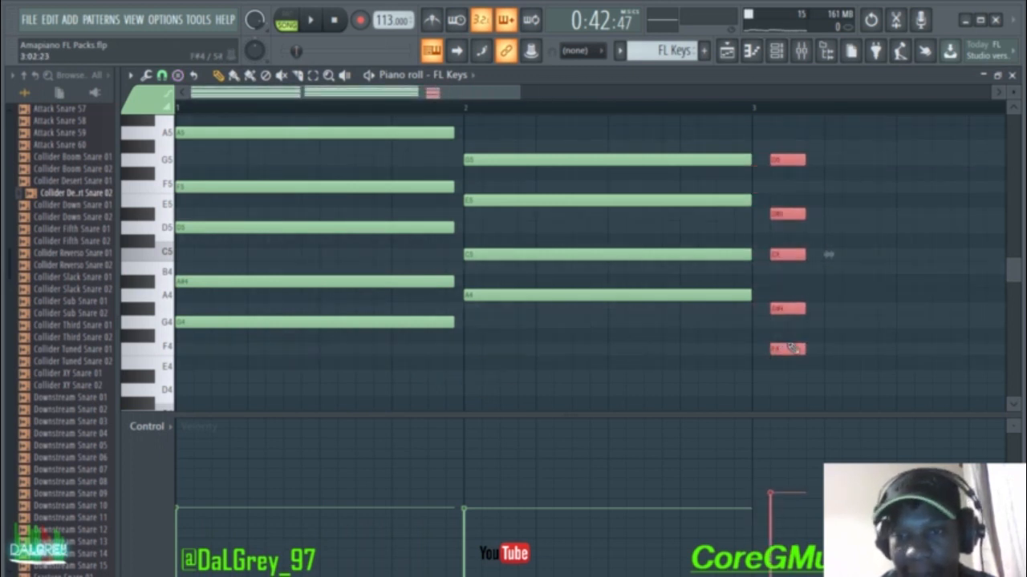
right_click(789, 350)
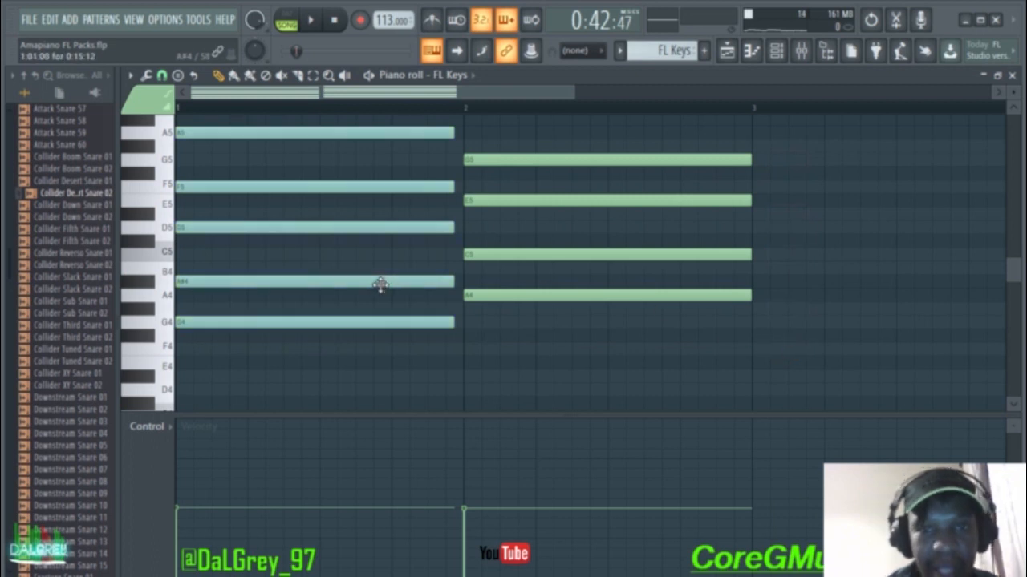
Step: Play back the two FL Keys chords and close the piano roll
left_click_drag(1017, 271, 1014, 266)
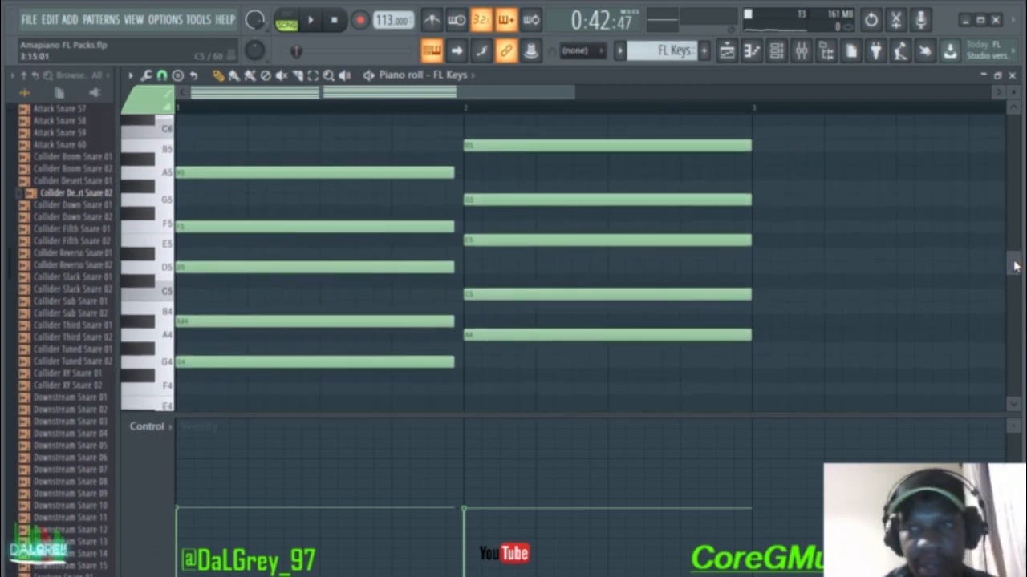
key("space")
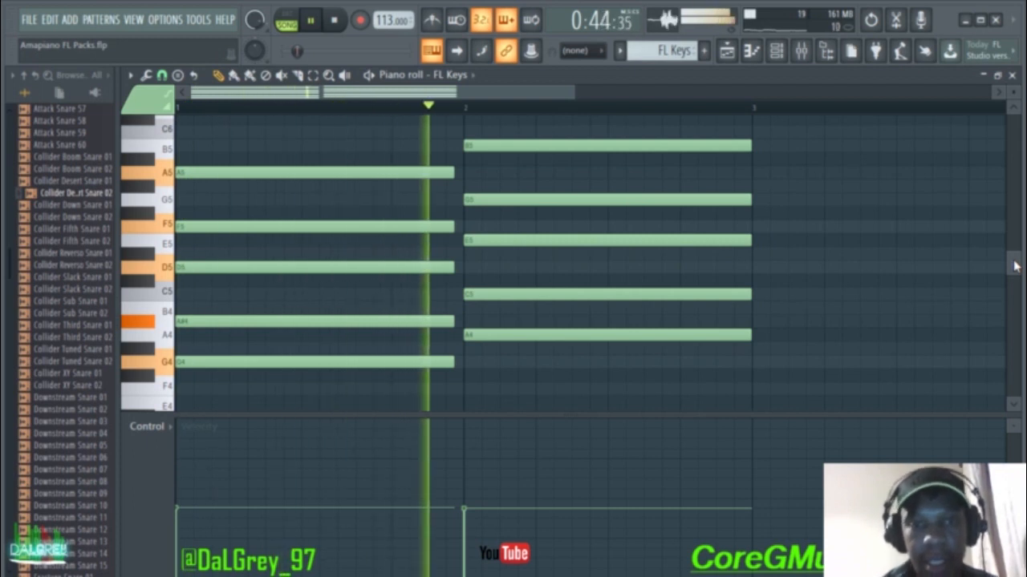
left_click(1012, 75)
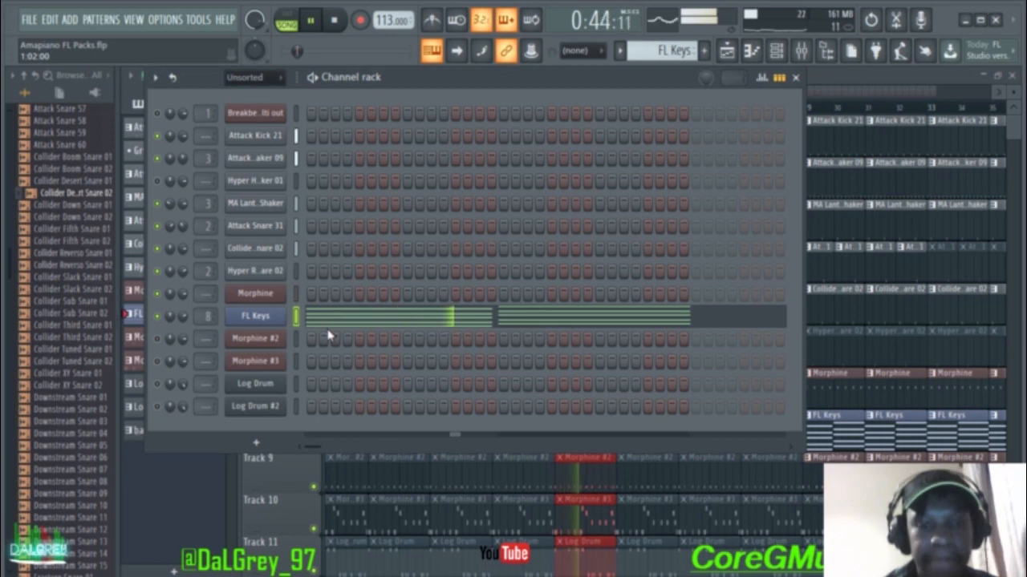
Step: Stop playback, set the FL Keys G4 note velocity to 65%, and restart the song
key("space")
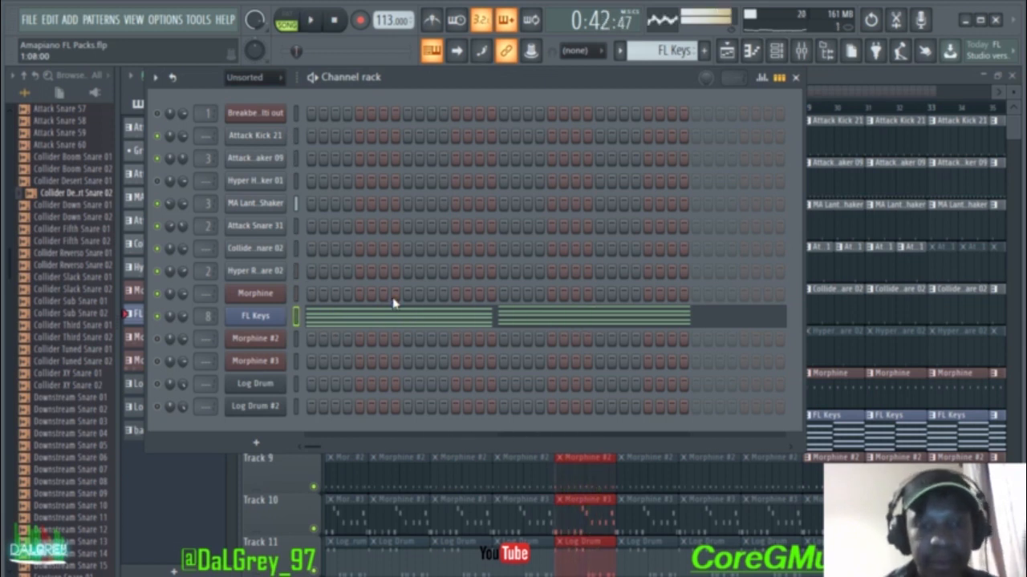
left_click(416, 316)
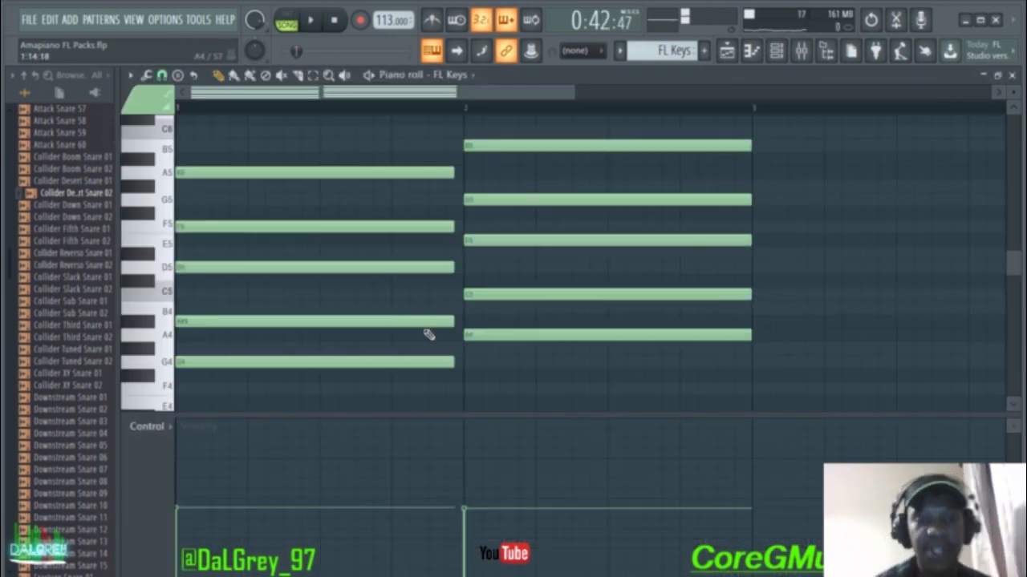
scroll(425, 335, "down", 6)
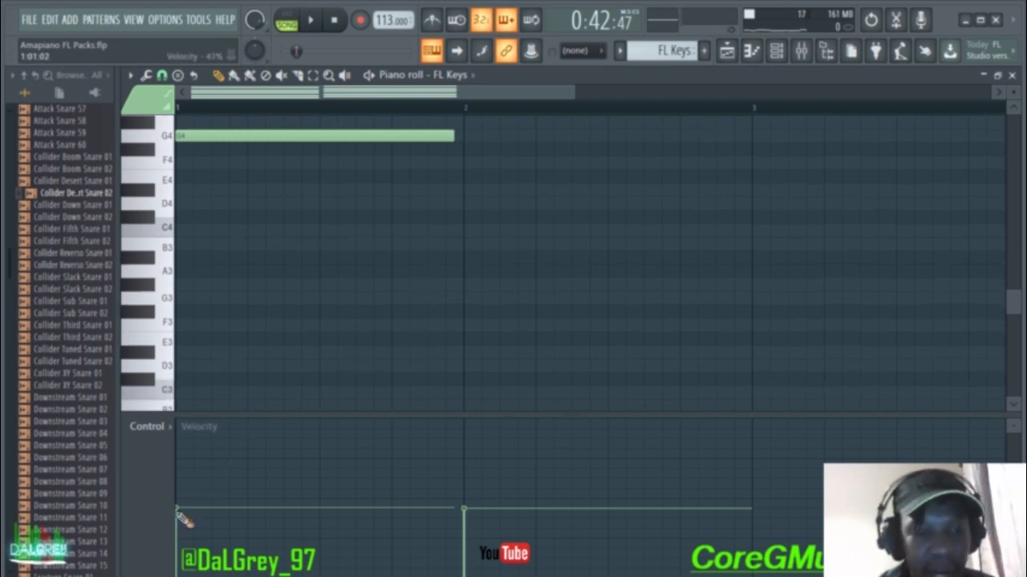
mouse_move(181, 513)
left_mouse_down()
mouse_move(183, 448)
mouse_move(184, 515)
left_mouse_up()
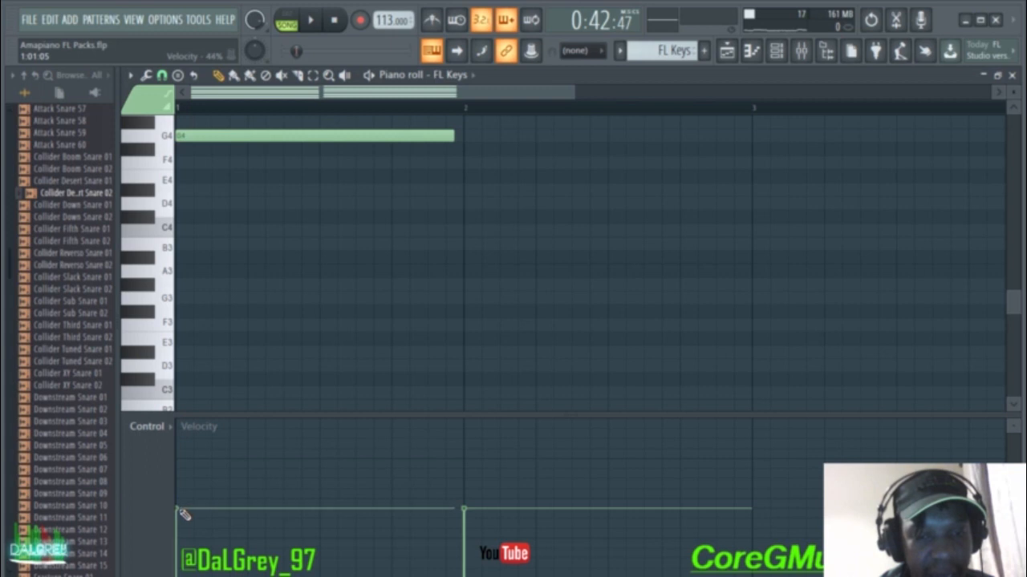
left_click(1011, 75)
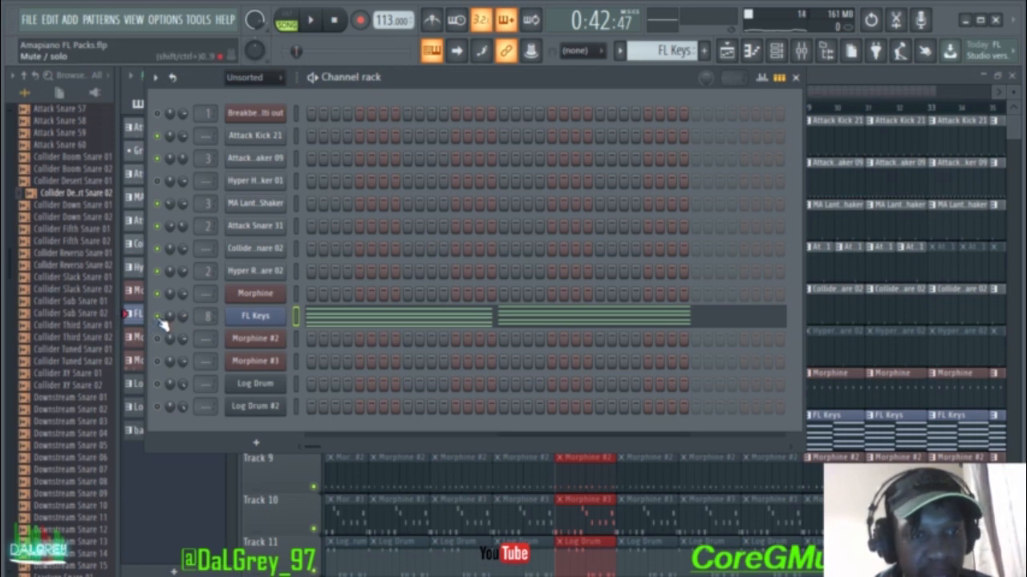
key("space")
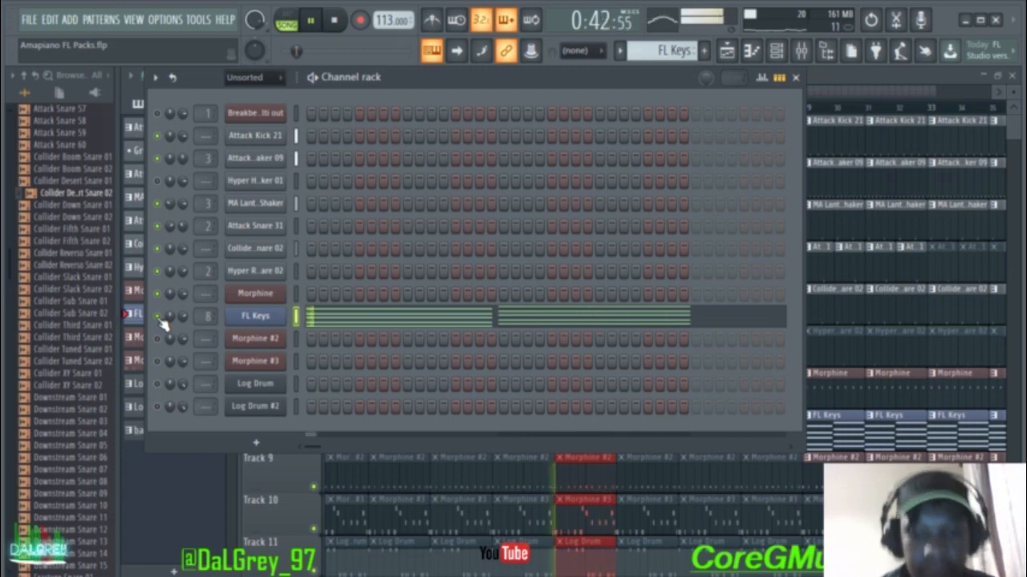
Step: Stop playback and replace the bars 21–23 playlist selection with bars 29–30
left_click(800, 77)
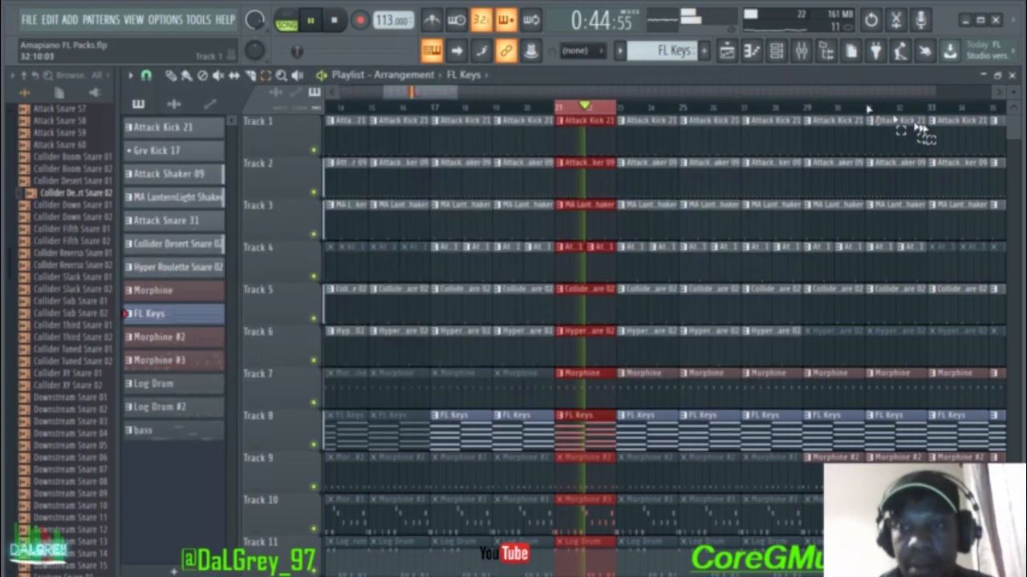
scroll(1014, 120, "down", 2)
key("space")
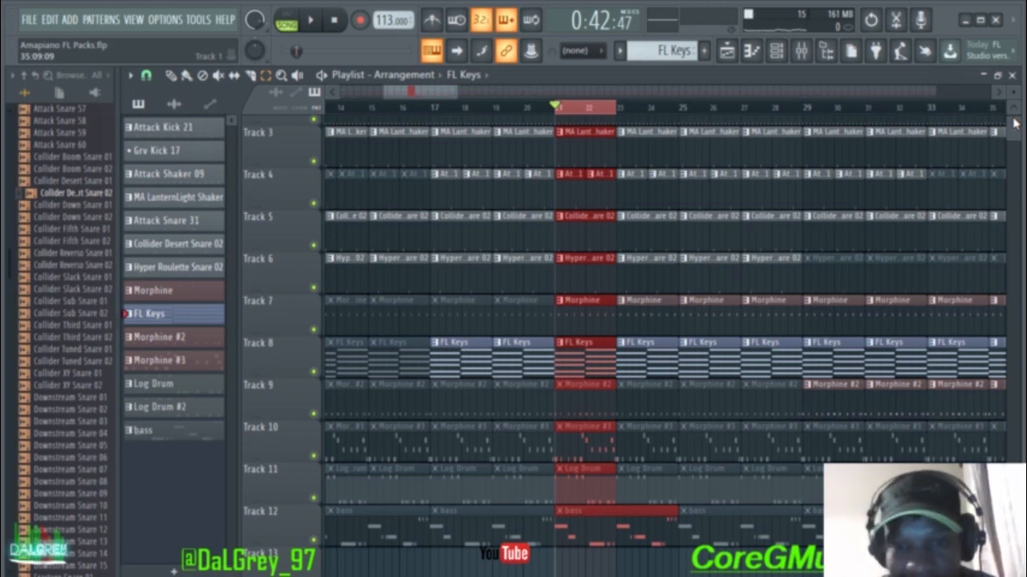
scroll(1015, 124, "down", 1)
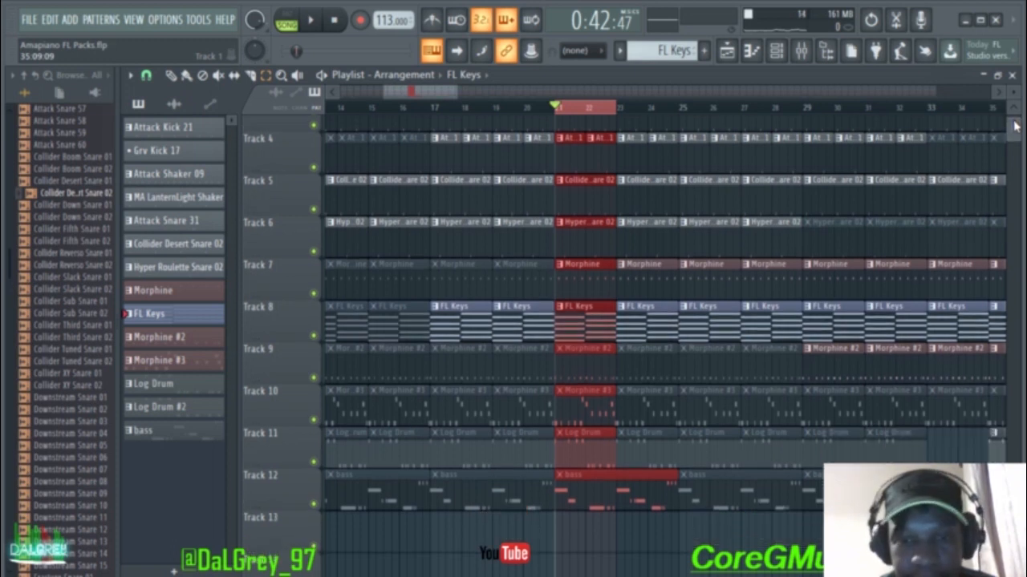
left_click(585, 118)
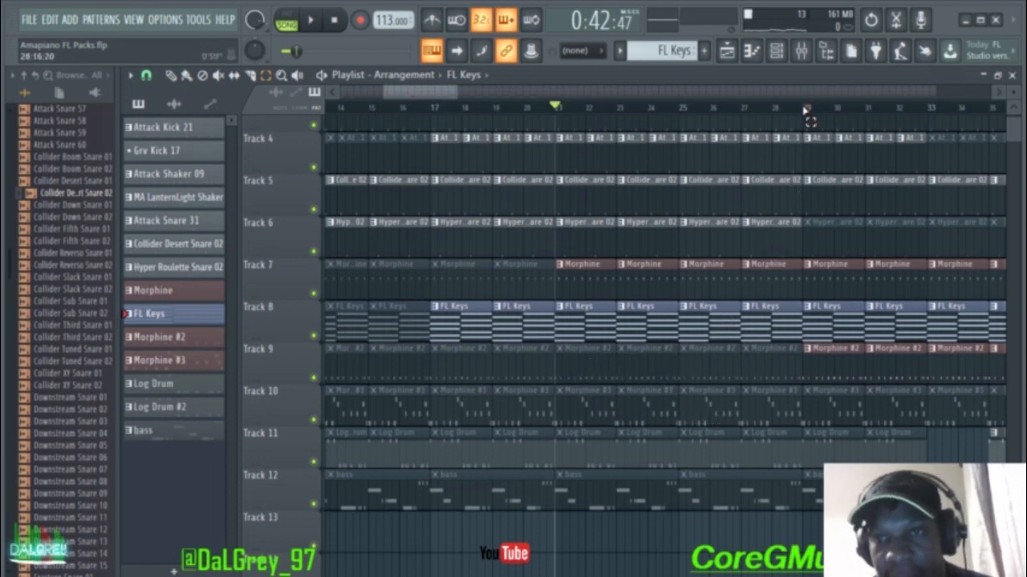
left_click_drag(803, 114, 863, 113)
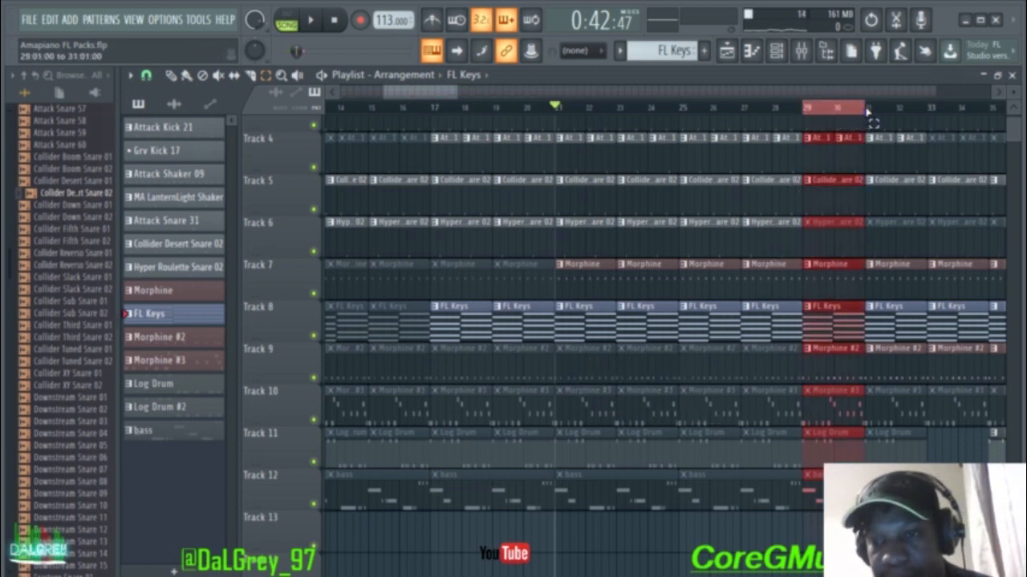
Step: Select the Morphine #2 channel and pattern, and open its synth showing KBD Crystal Keys NUC
left_click(1011, 75)
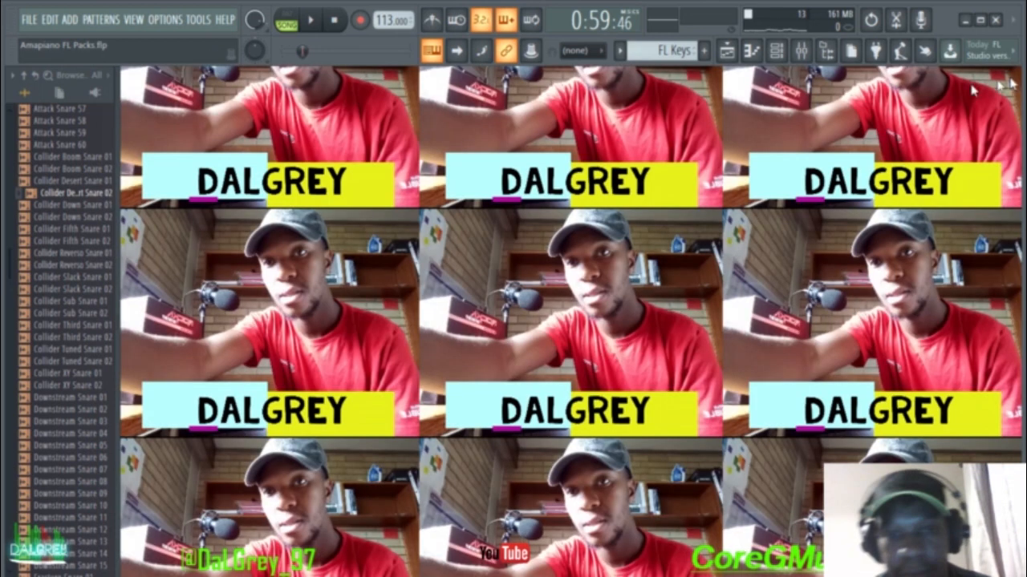
left_click(775, 50)
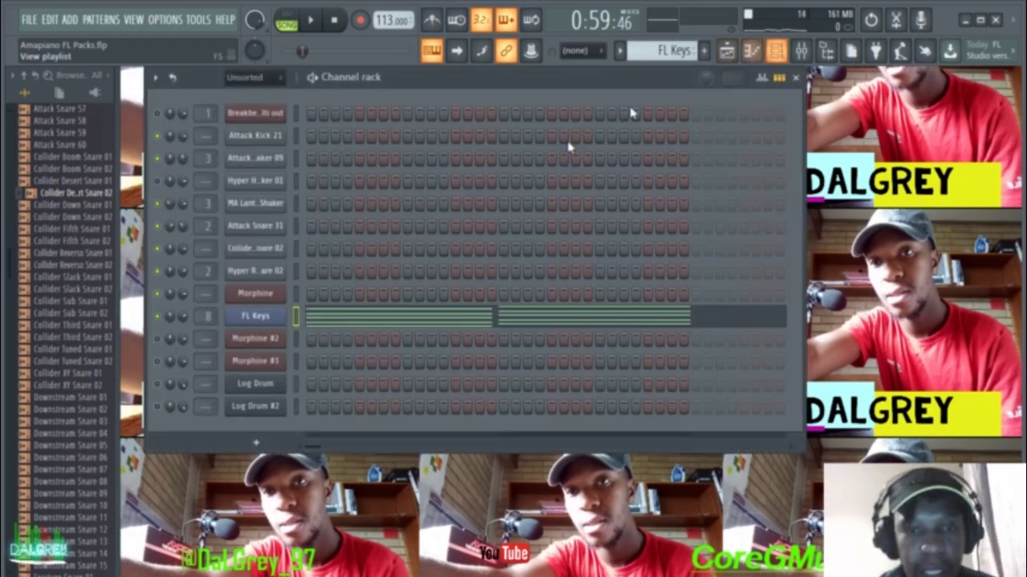
left_click(296, 339)
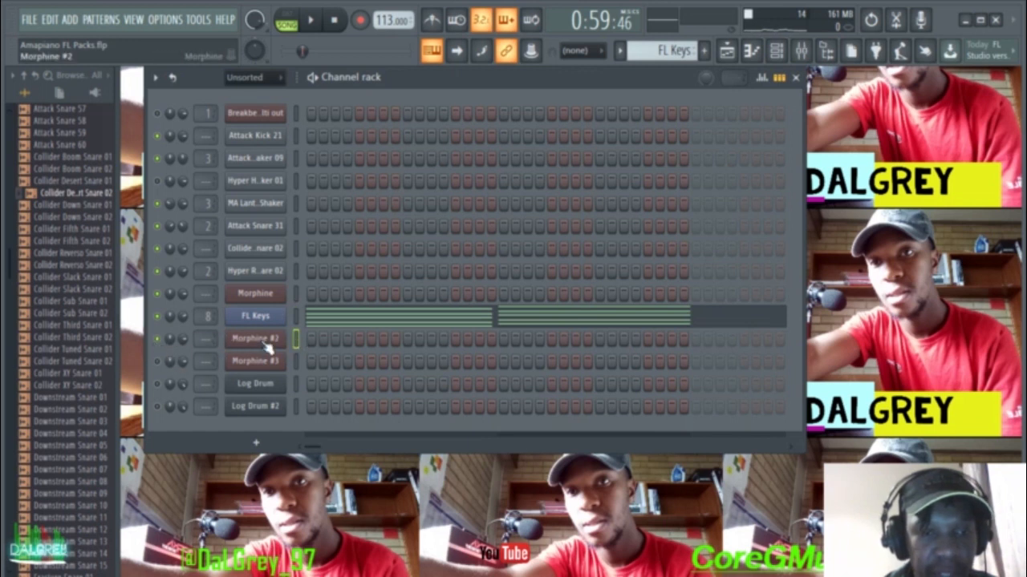
mouse_move(662, 50)
left_mouse_down()
mouse_move(662, 61)
mouse_move(649, 50)
left_mouse_up()
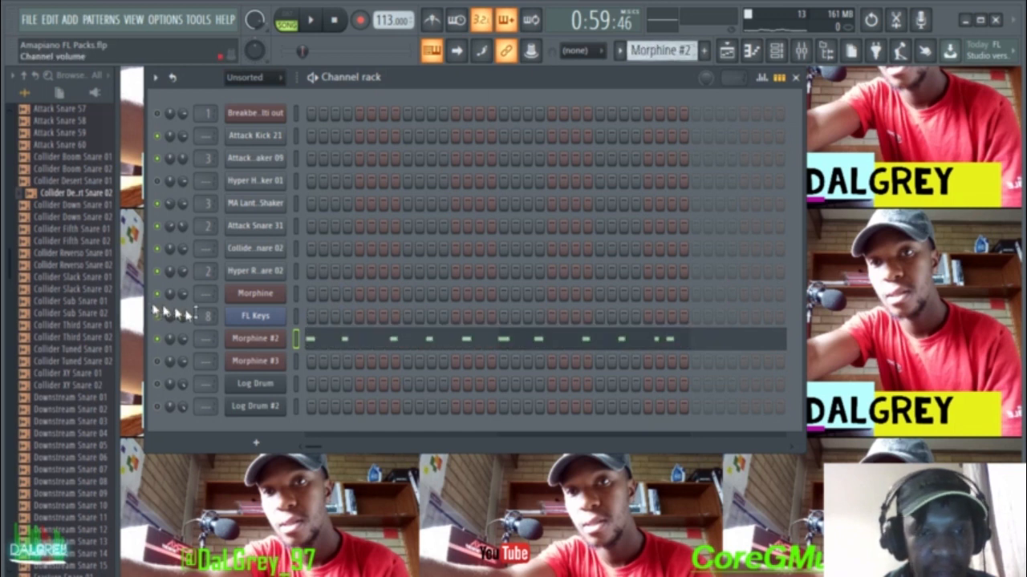
left_click(255, 339)
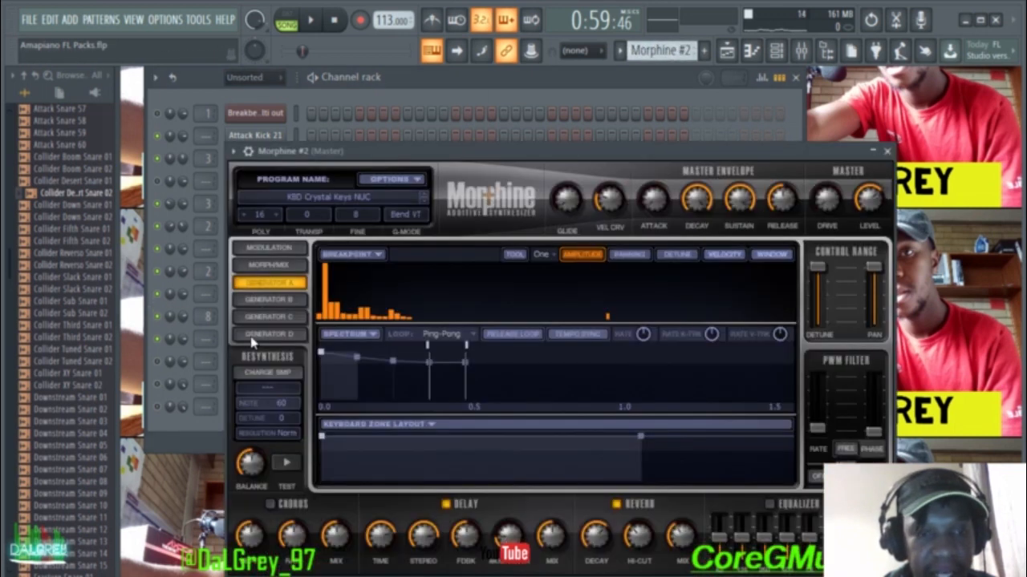
Step: Load the KBD Acordian NUC preset from the Keyboards bank into Morphine #2
left_click(342, 200)
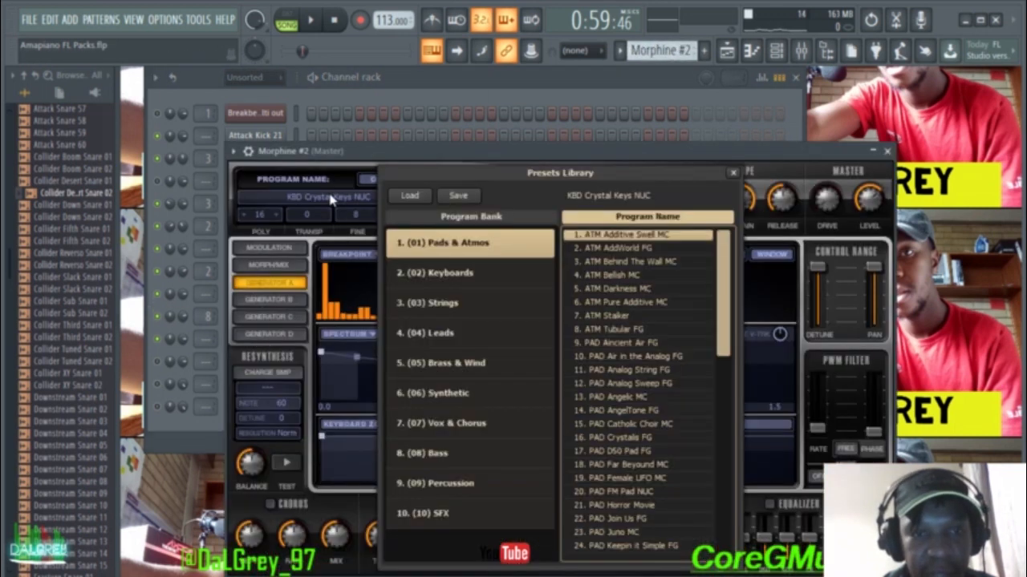
left_click(449, 284)
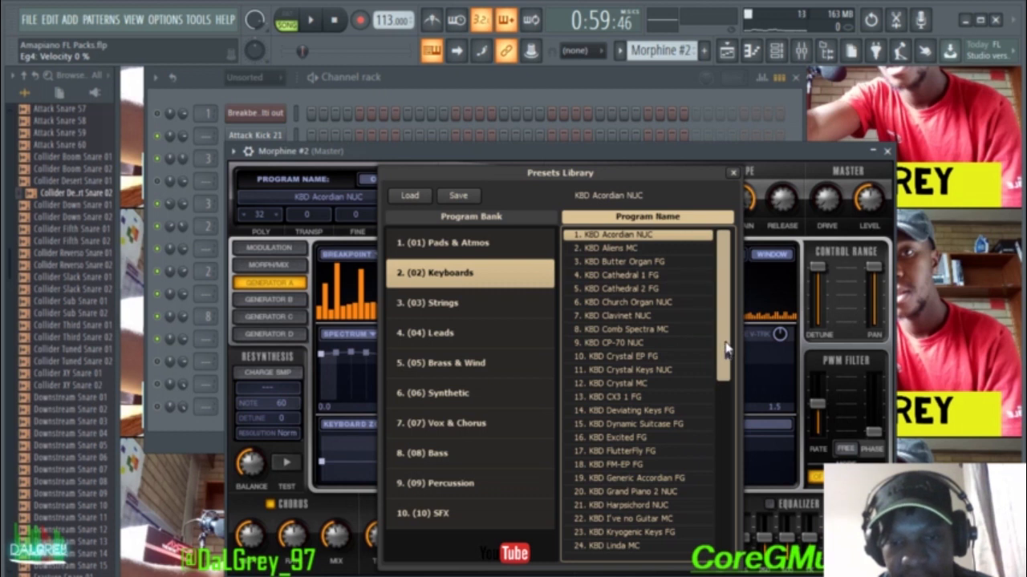
mouse_move(722, 333)
left_mouse_down()
mouse_move(722, 364)
mouse_move(725, 336)
left_mouse_up()
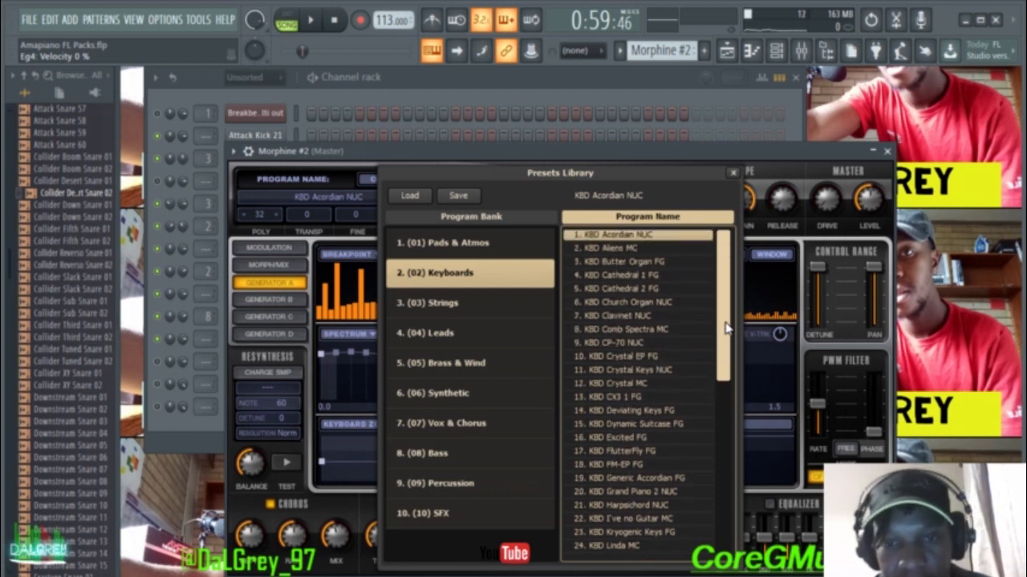
left_click_drag(725, 332, 729, 248)
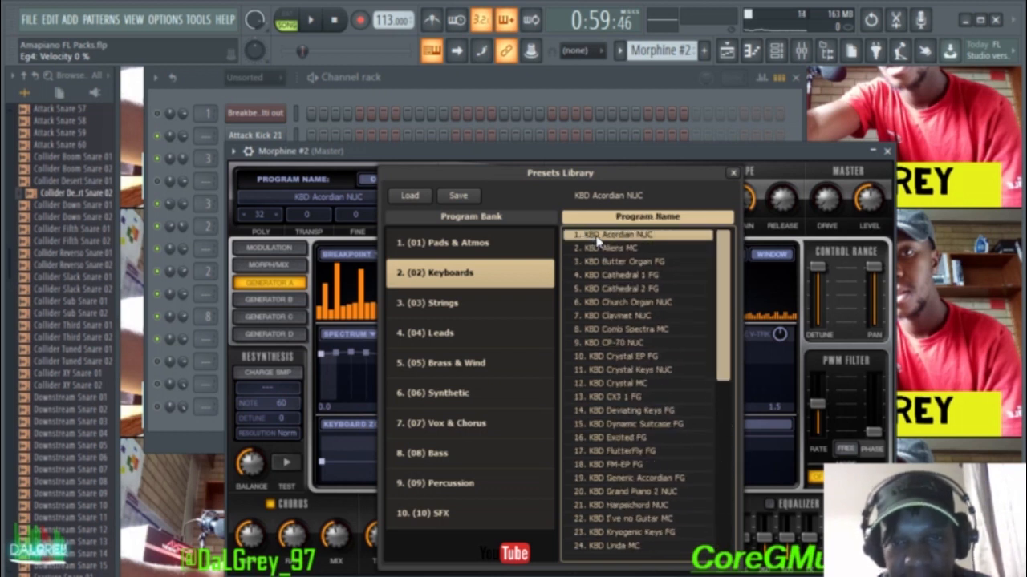
left_click(733, 174)
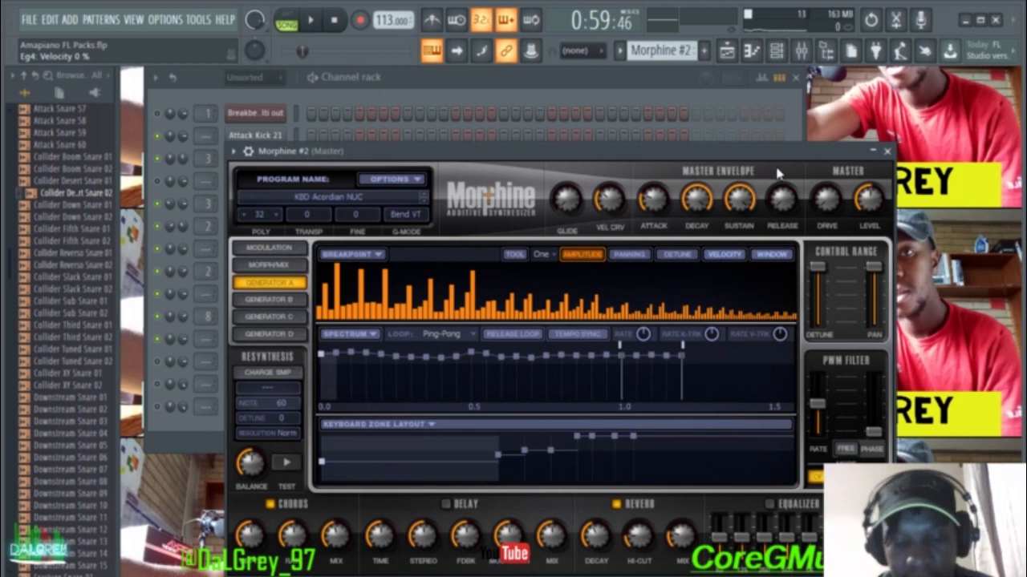
Step: Play a few test notes on the new preset and close the Morphine #2 window
key("q")
key("w")
key("q")
key("m")
left_click(886, 151)
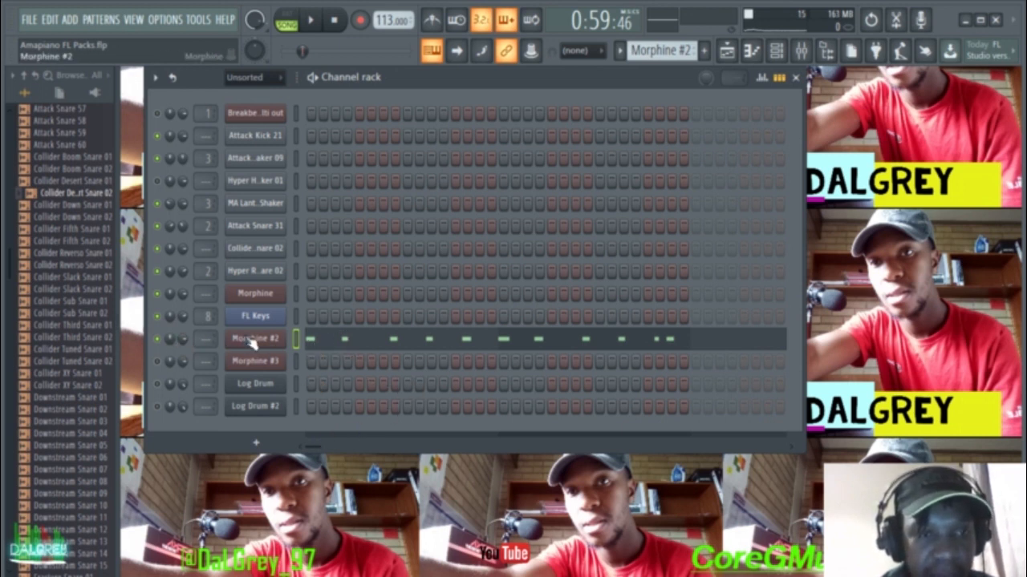
Step: Play the song and view the Morphine #2 clips on Track 9 in the Playlist
key("space")
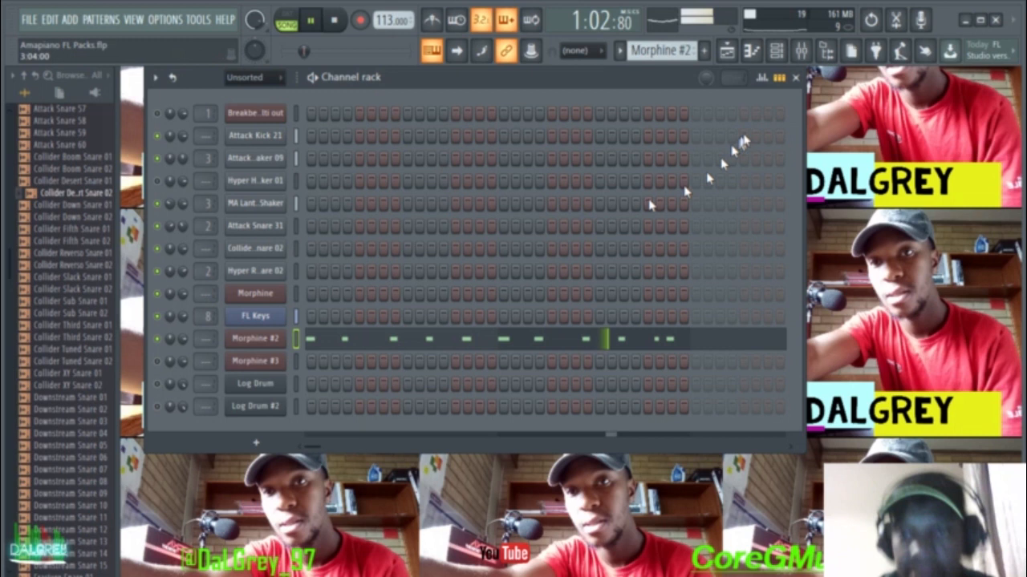
left_click(727, 49)
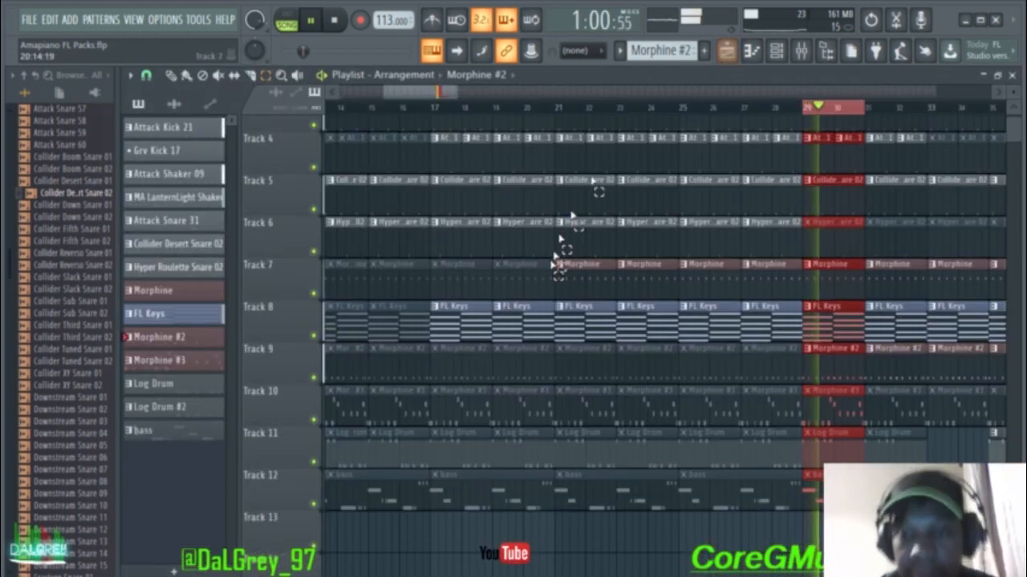
Step: Stop playback, select bars 33–36 over the Track 9 Morphine #2 clips, and show the channel rack
key("space")
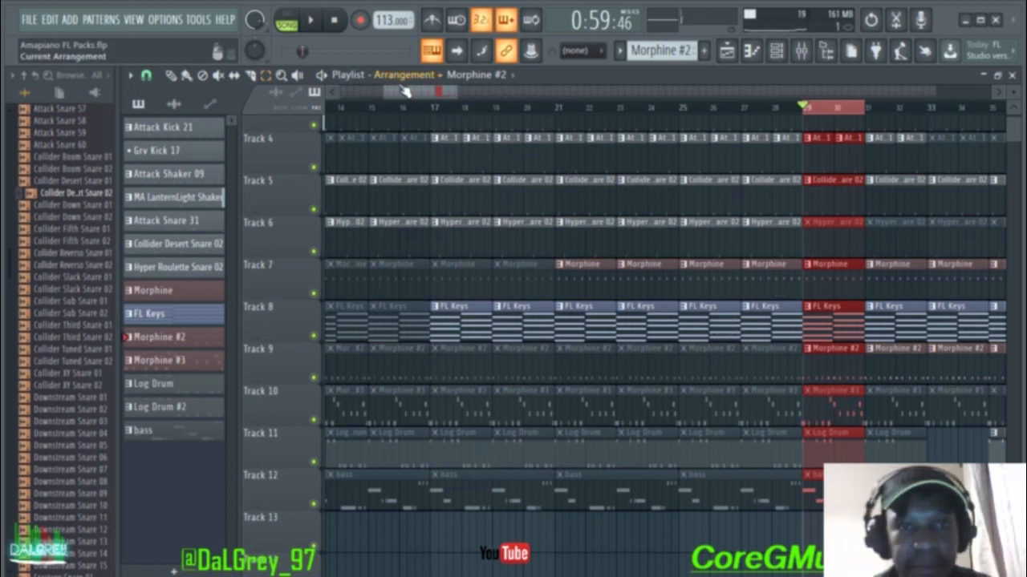
left_click_drag(393, 94, 437, 97)
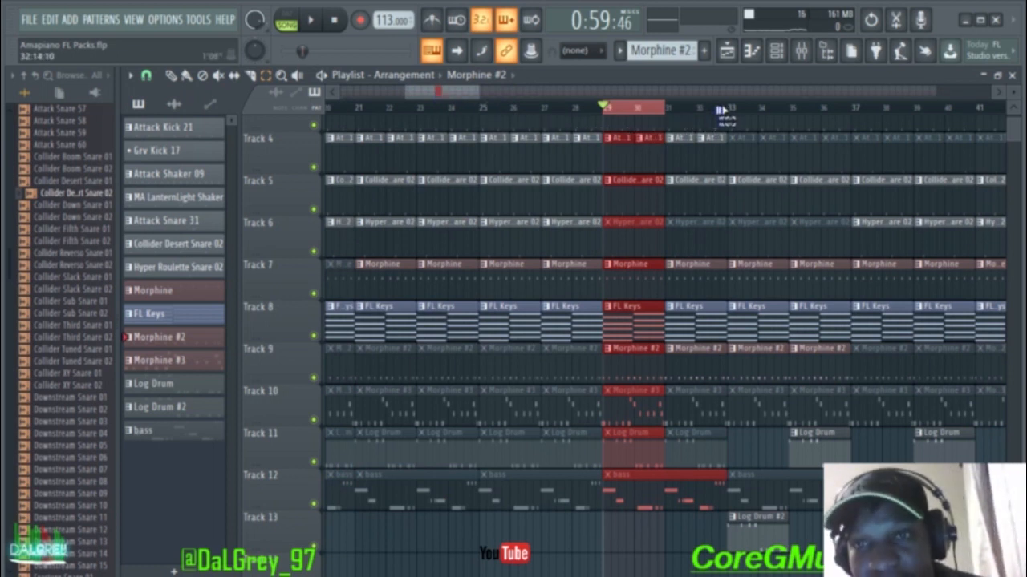
left_click_drag(730, 111, 790, 112)
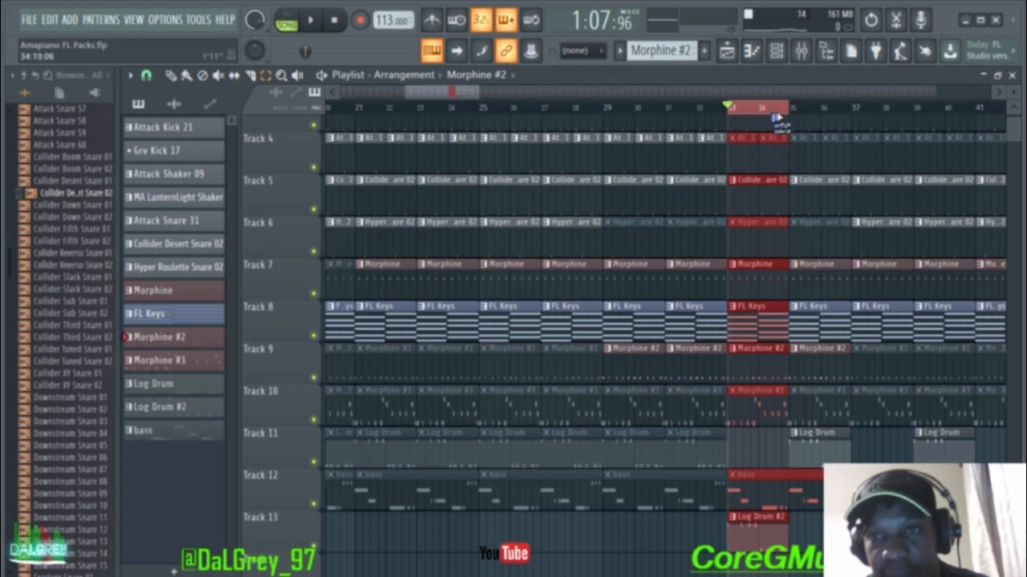
left_click_drag(731, 116, 844, 114)
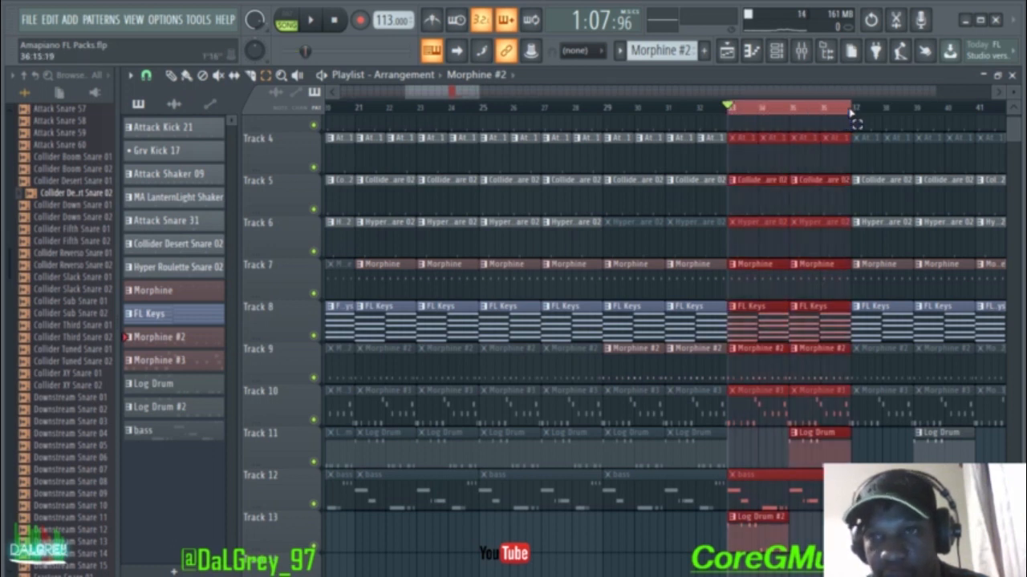
left_click(776, 51)
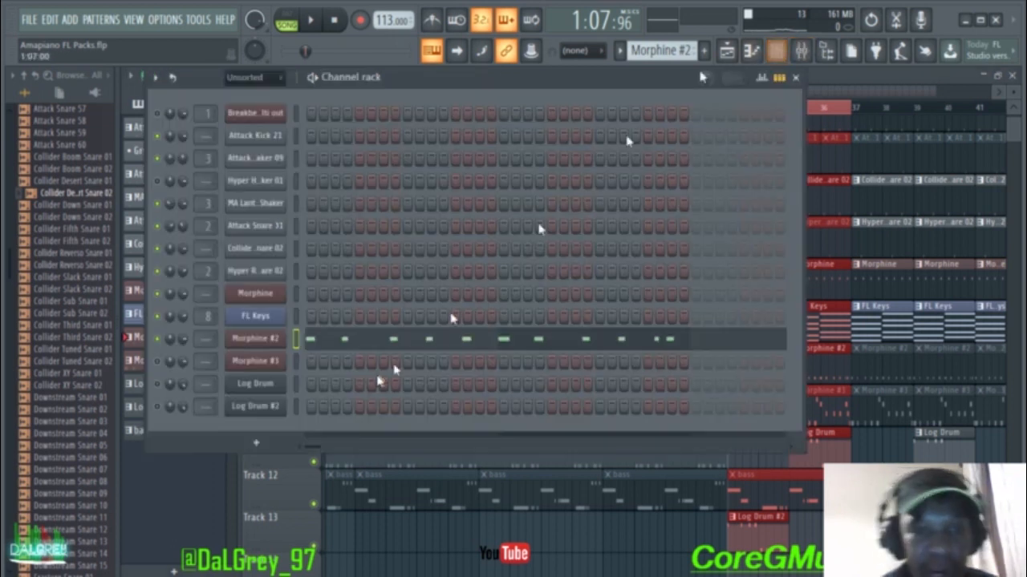
Step: Add a Fruity DX10 channel below Log Drum #2, close its window, and reopen the instrument list
left_click(258, 445)
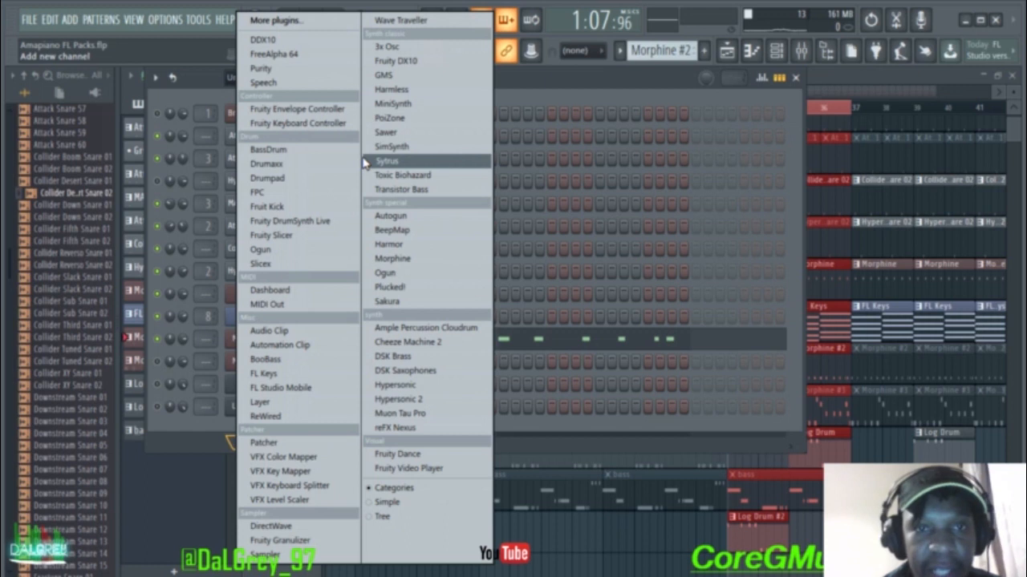
left_click(399, 62)
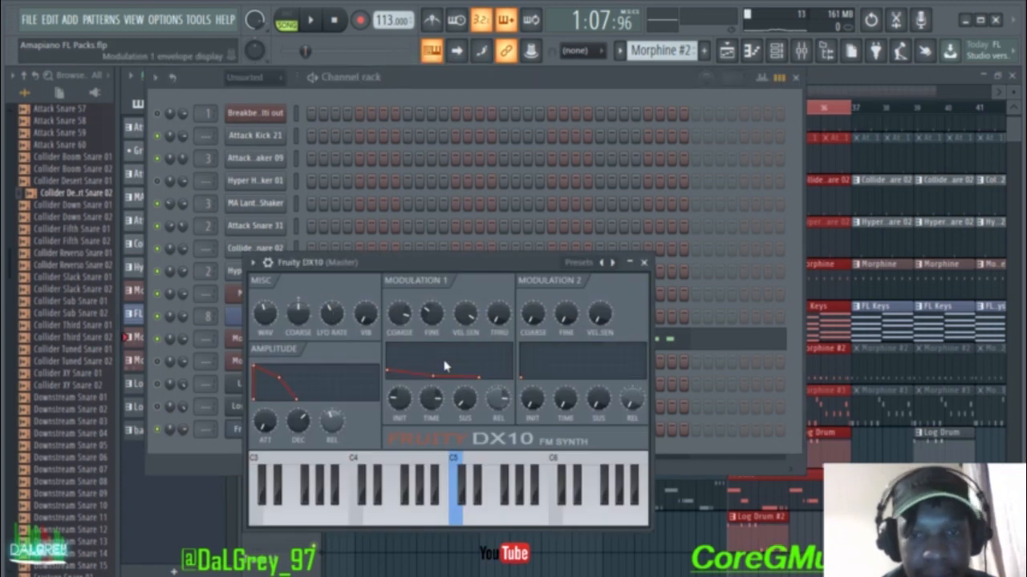
left_click(642, 265)
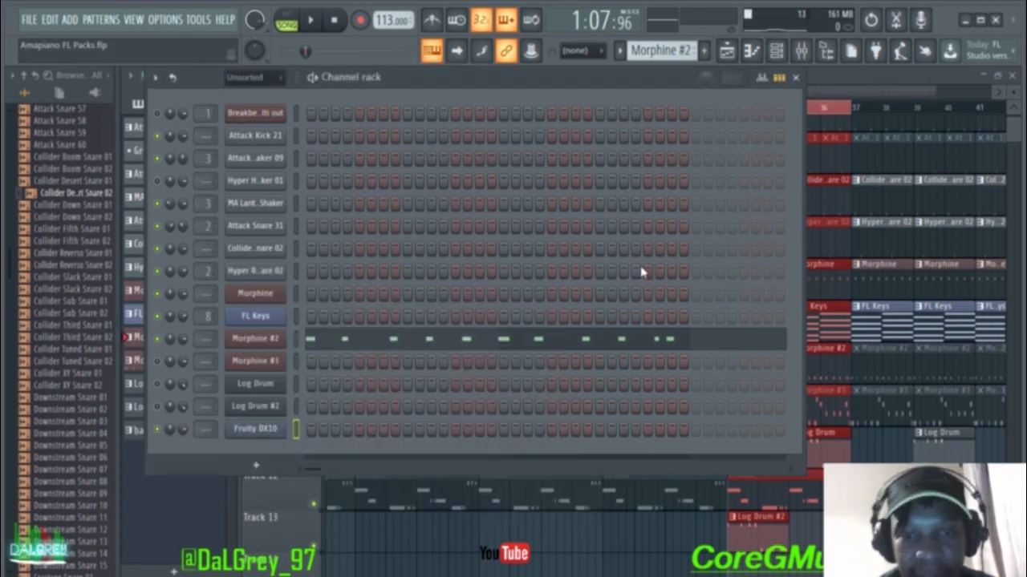
left_click(264, 473)
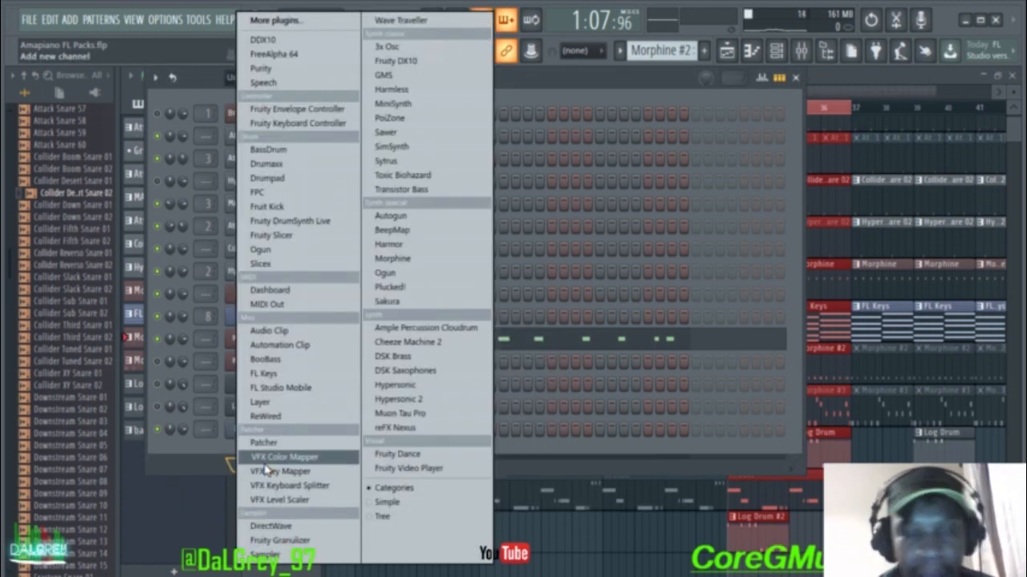
Step: Add a DDX10 channel, replace its Bright E.Piano preset with Log Drum, and close the plugin
left_click(265, 40)
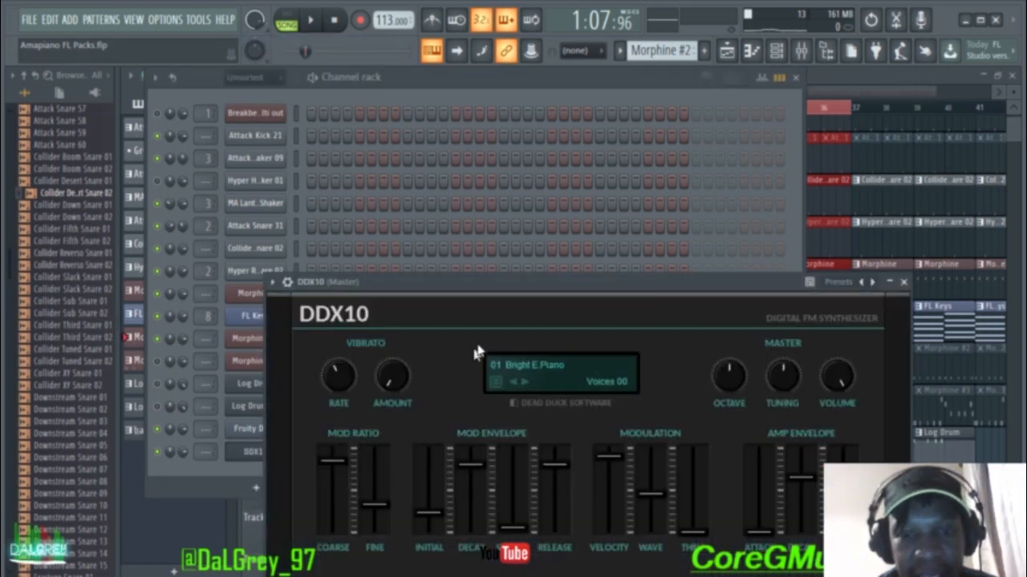
left_click_drag(531, 282, 509, 154)
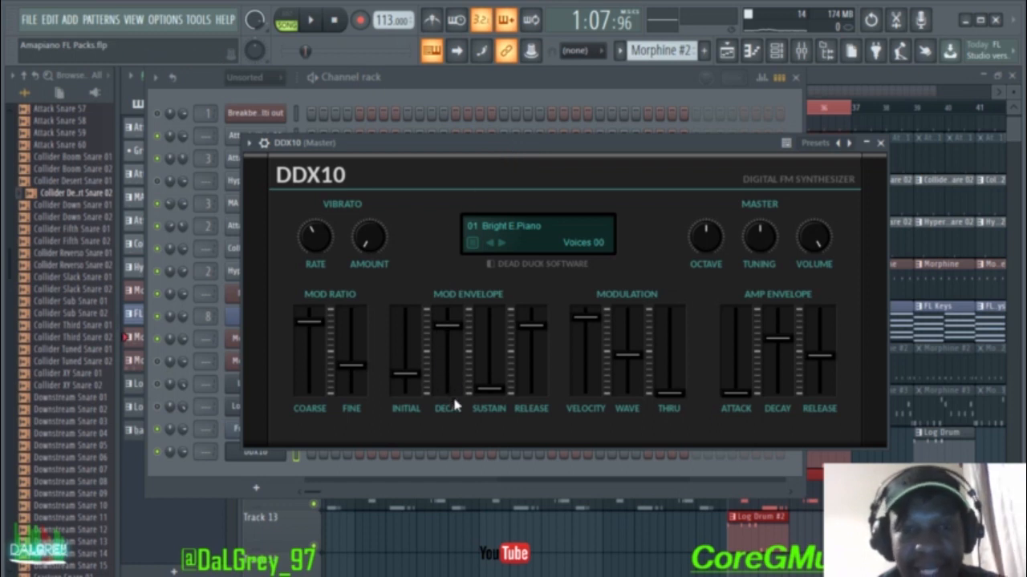
double_click(512, 226)
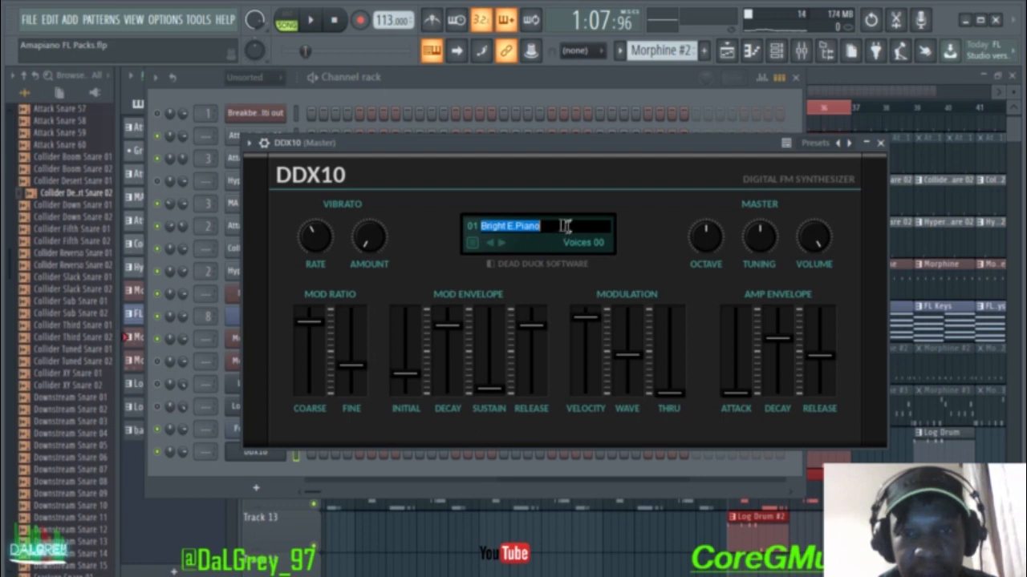
right_click(504, 231)
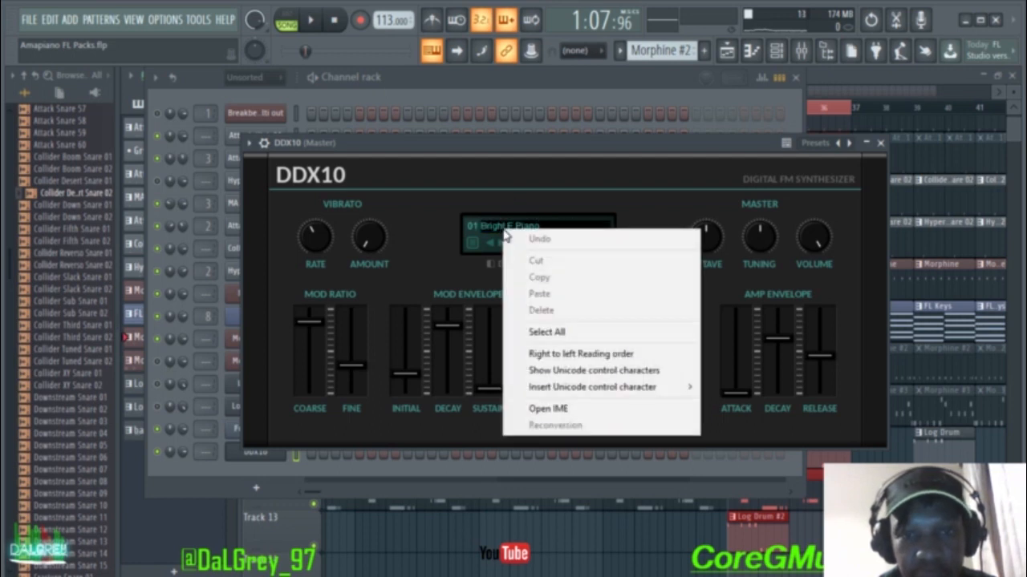
left_click(492, 235)
left_click(493, 247)
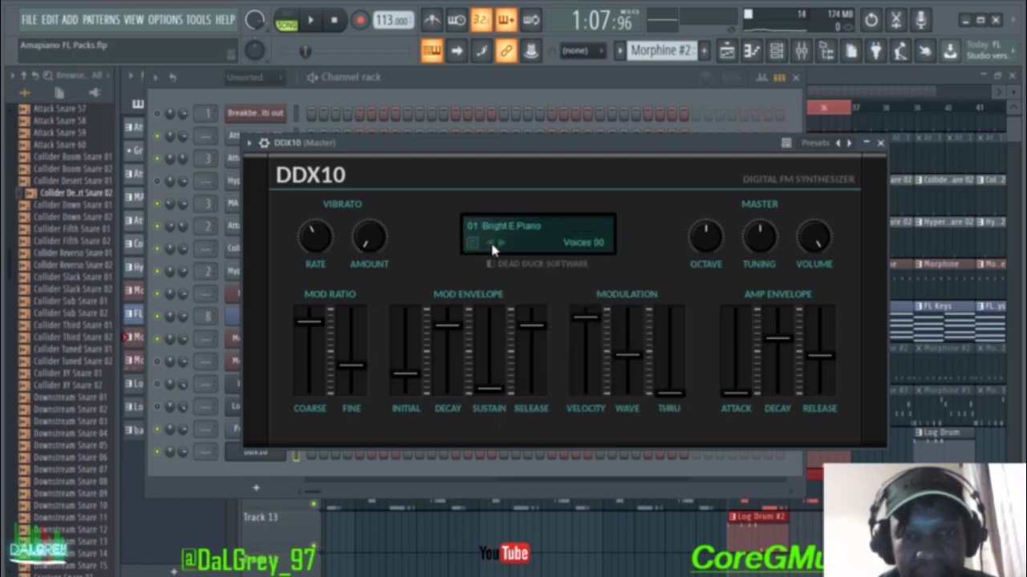
left_click(475, 247)
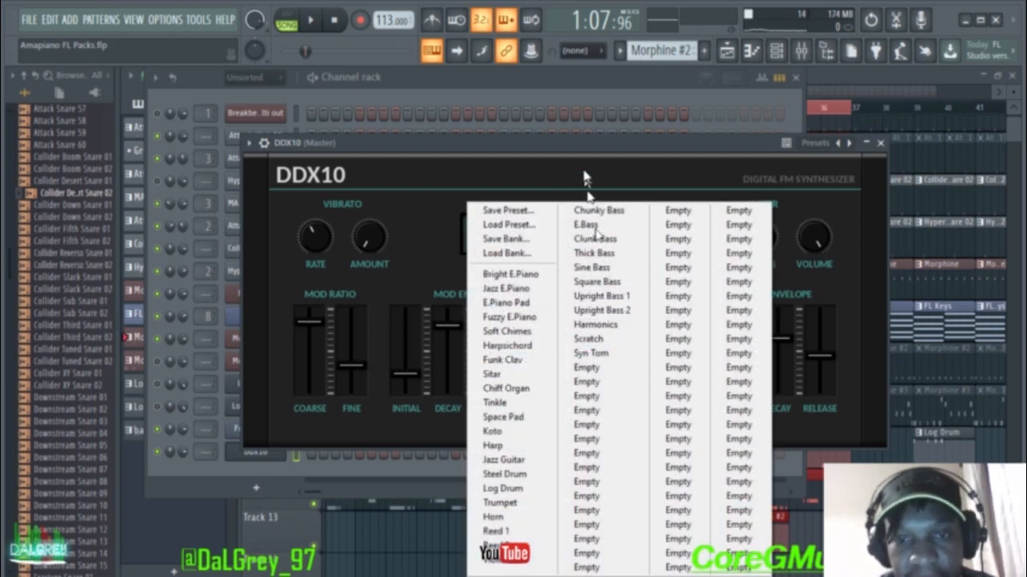
left_click(501, 490)
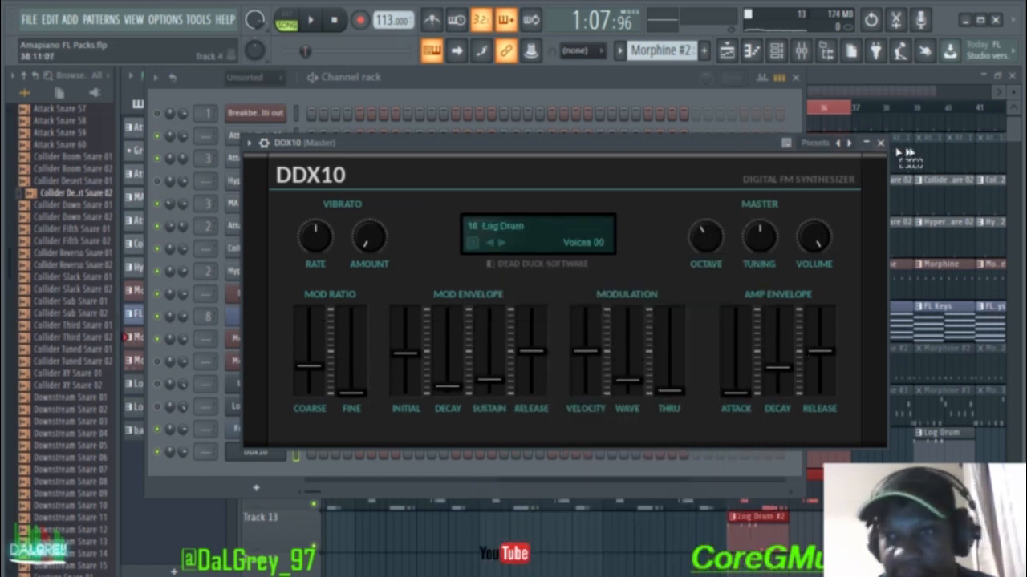
left_click(880, 144)
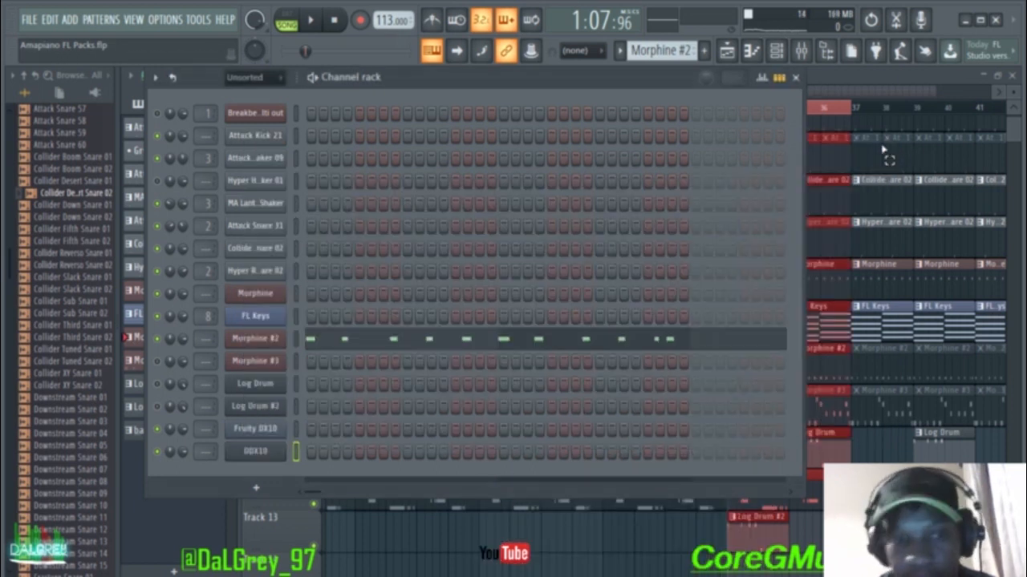
Step: Delete the DDX10 channel from the channel rack
right_click(253, 454)
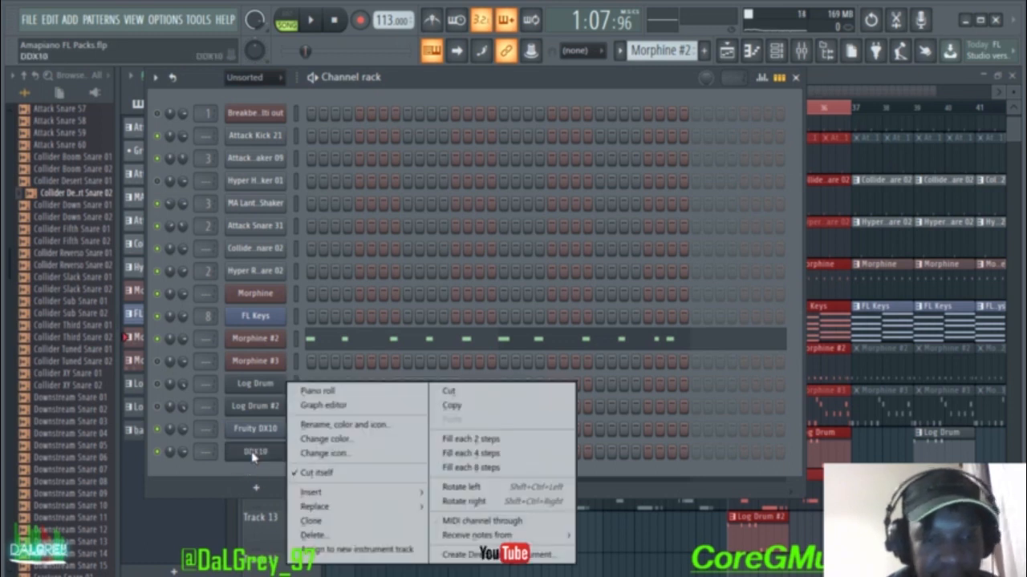
left_click(313, 535)
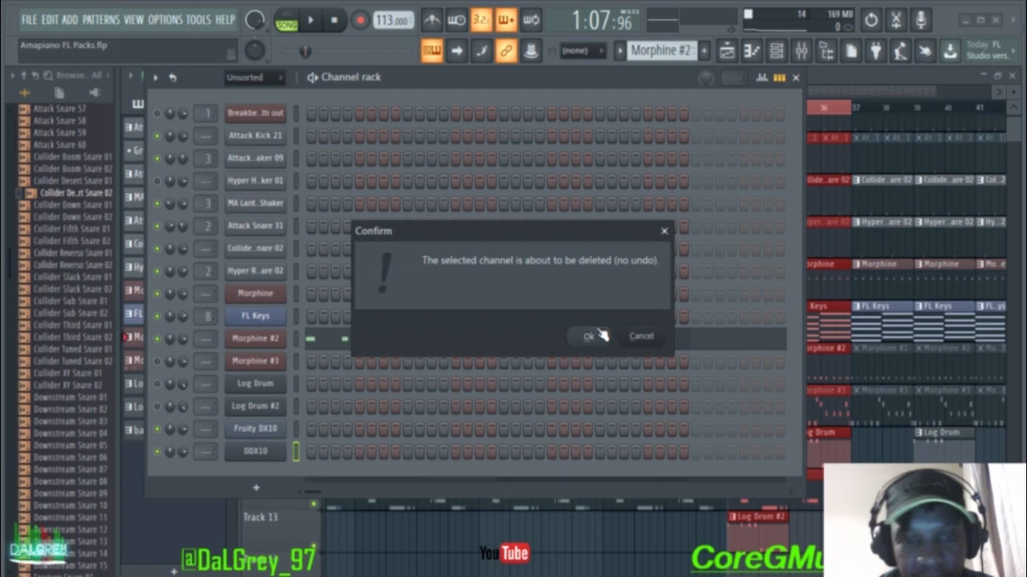
left_click(598, 336)
Step: Load the Log Drum preset into the Fruity DX10 channel and audition a few notes
left_click(267, 430)
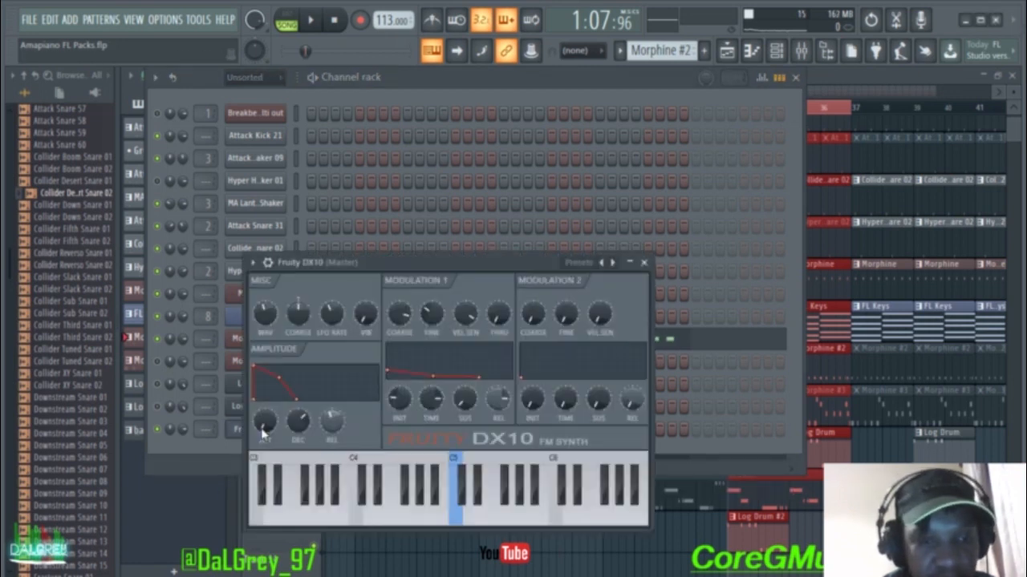
left_click(611, 265)
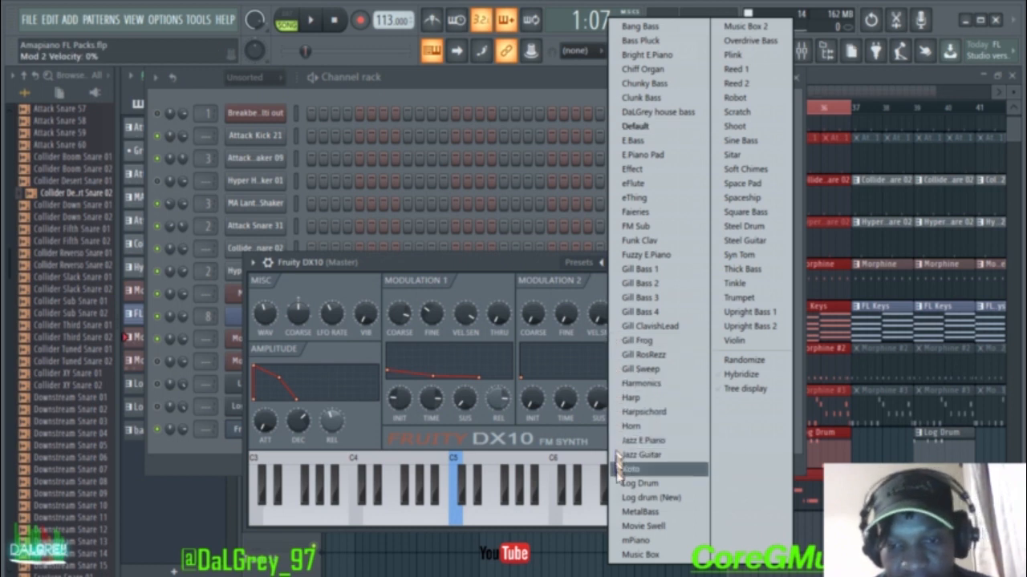
left_click(628, 485)
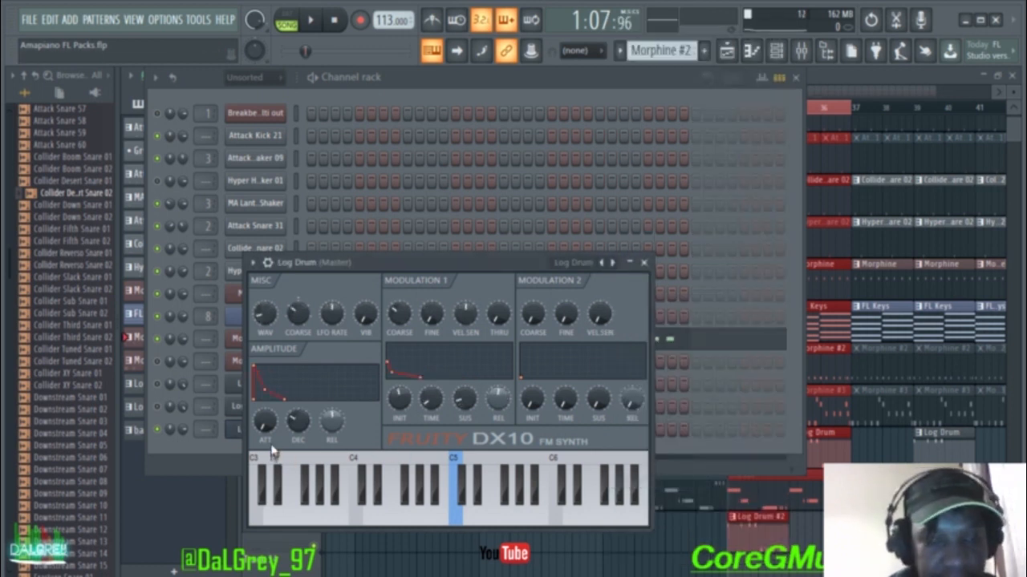
key("c")
key("c")
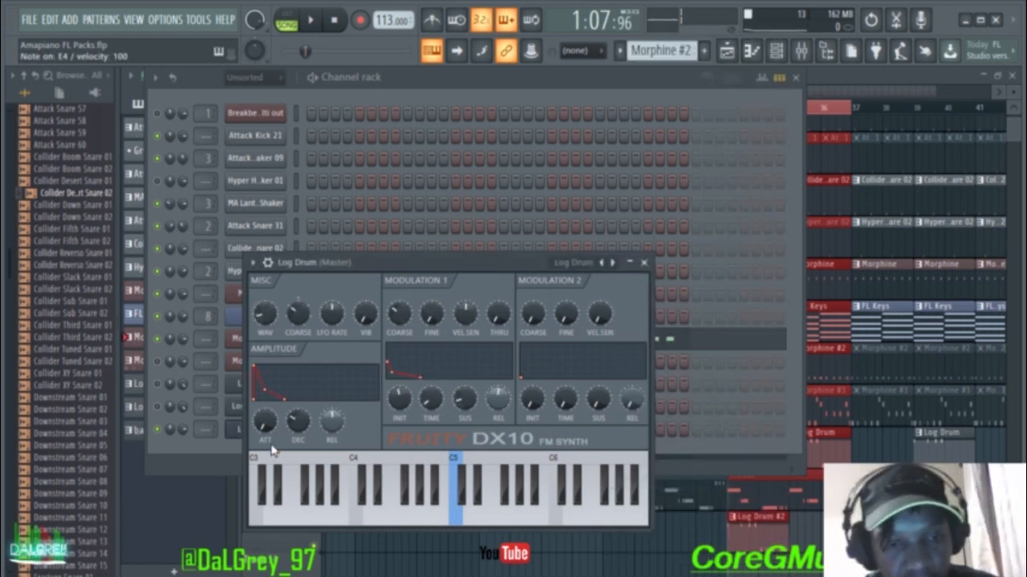
key("z")
key("z")
key("c")
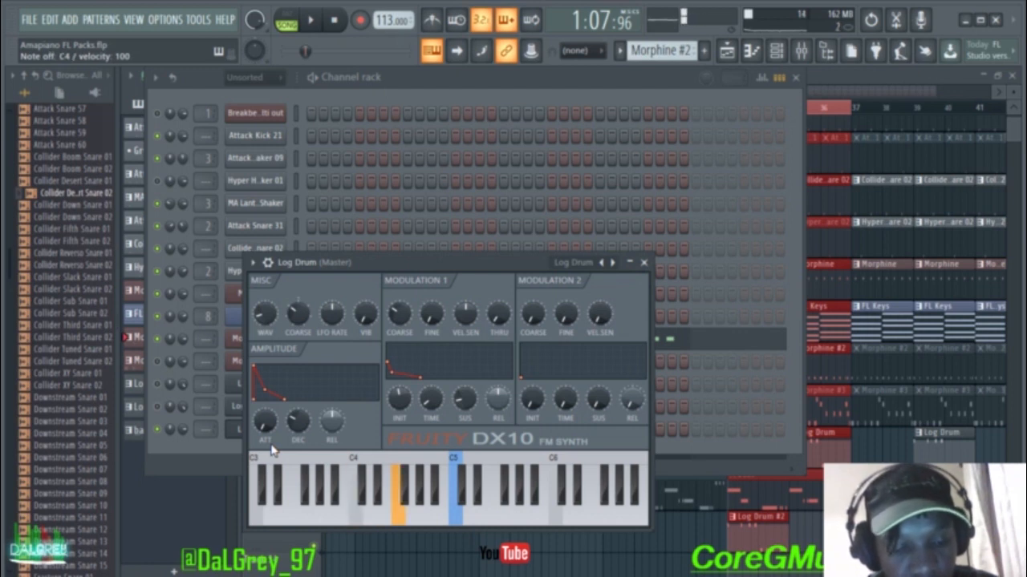
key("c")
key("x")
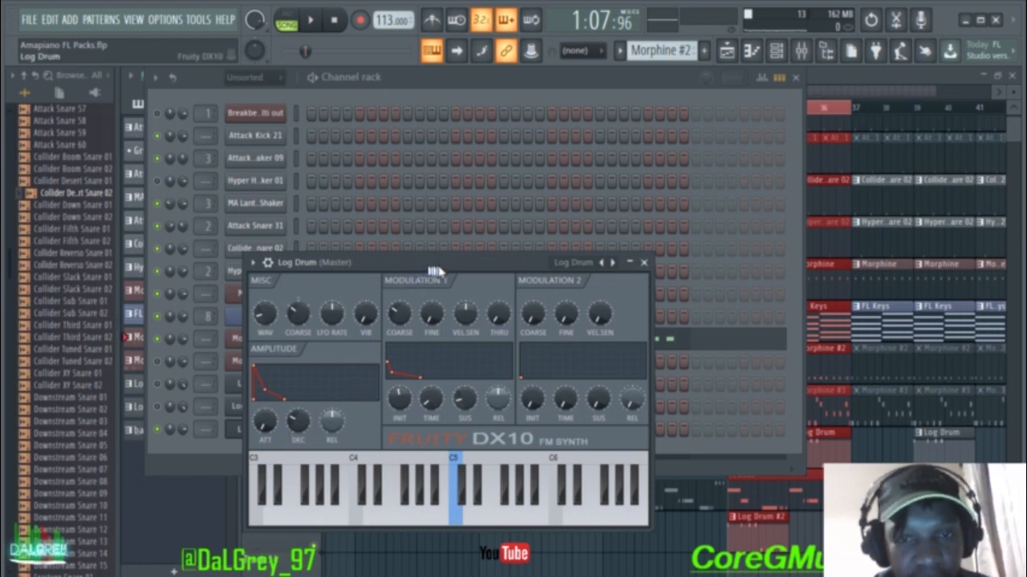
Step: Reopen the Fruity DX10 Log Drum and audition it at D4, F4, G4 and C4
left_click(643, 262)
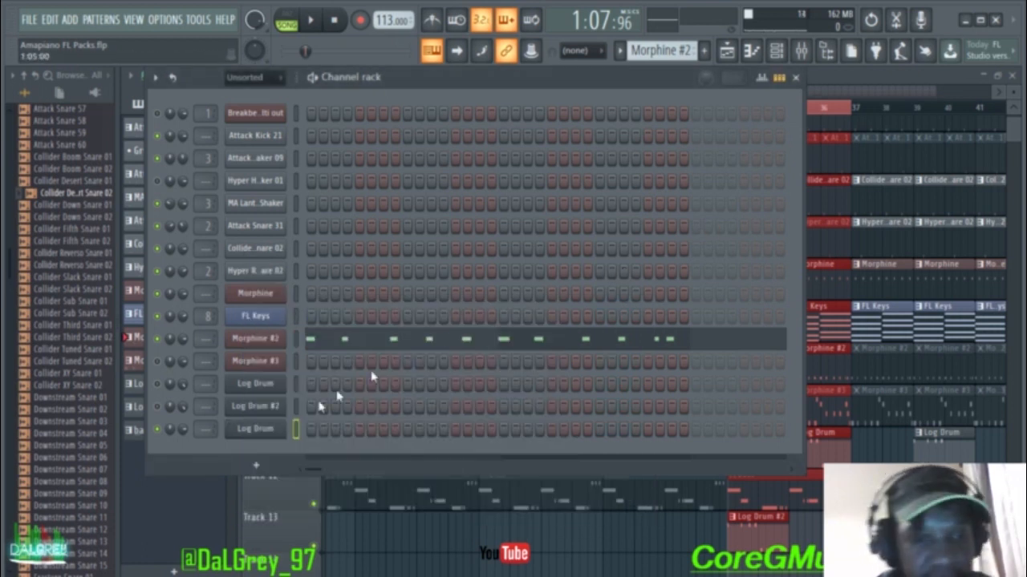
left_click(264, 390)
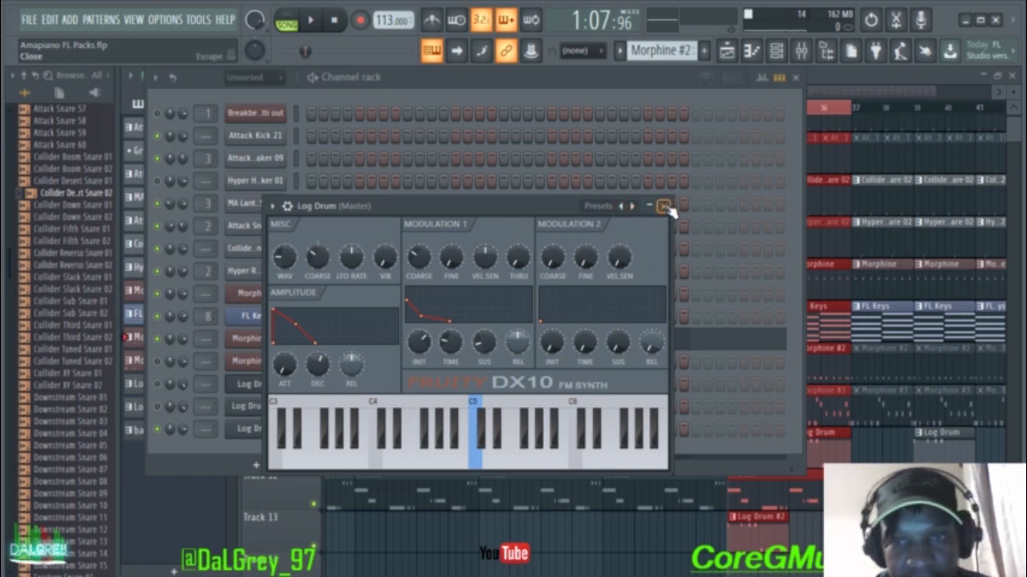
left_click(662, 206)
left_click(279, 436)
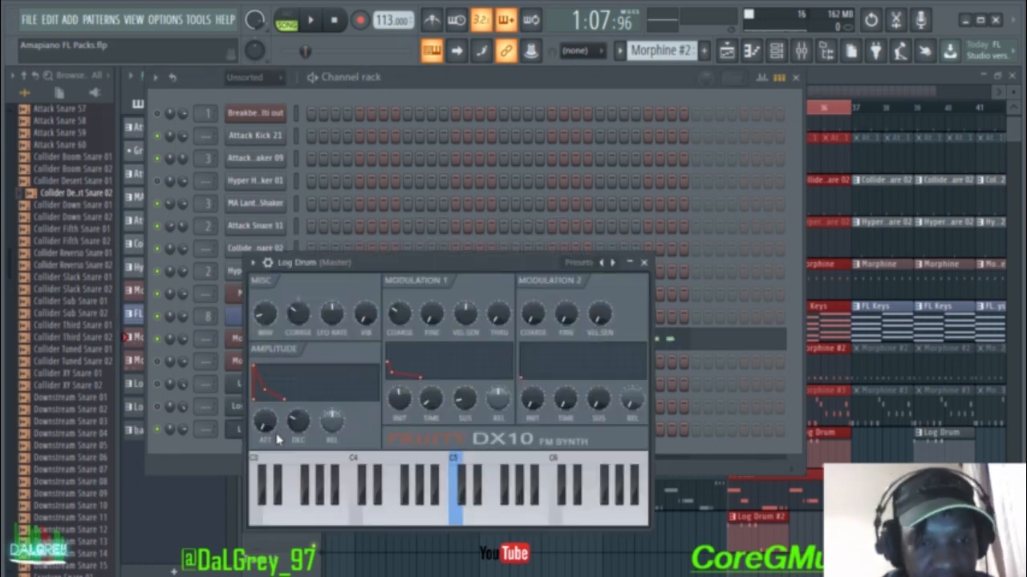
key("x")
key("x")
key("x")
key("x")
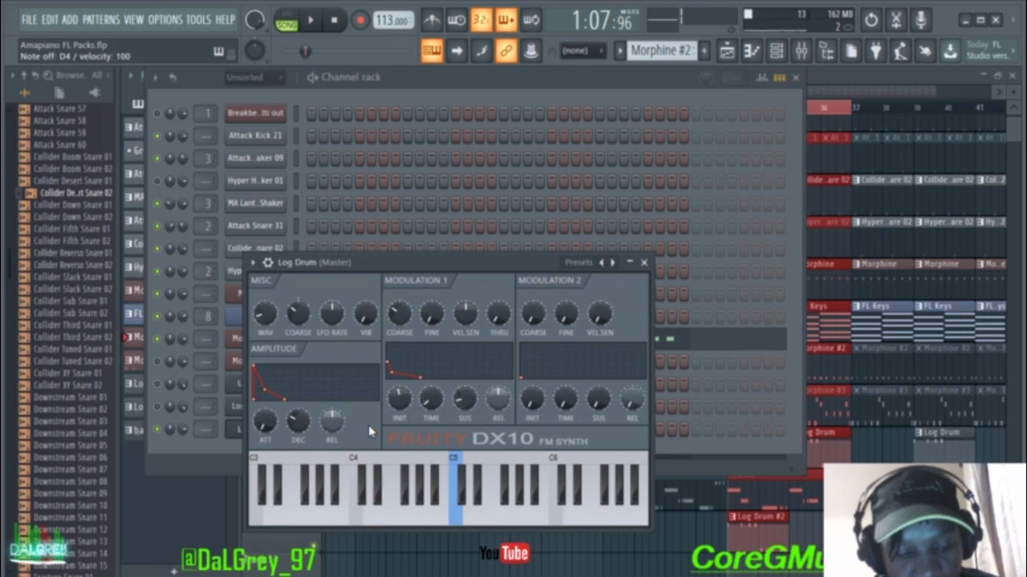
key("v")
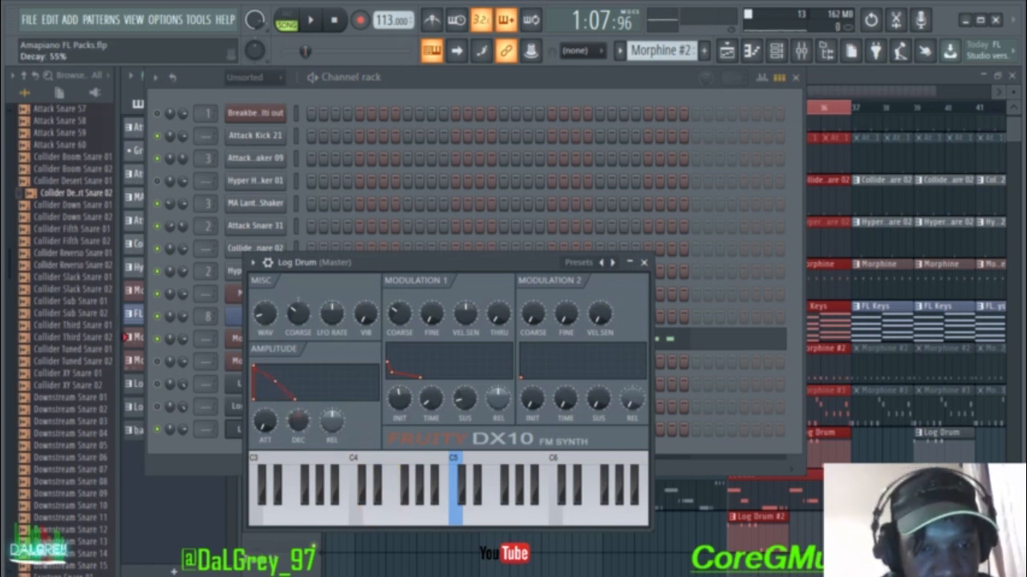
key("x")
key("x")
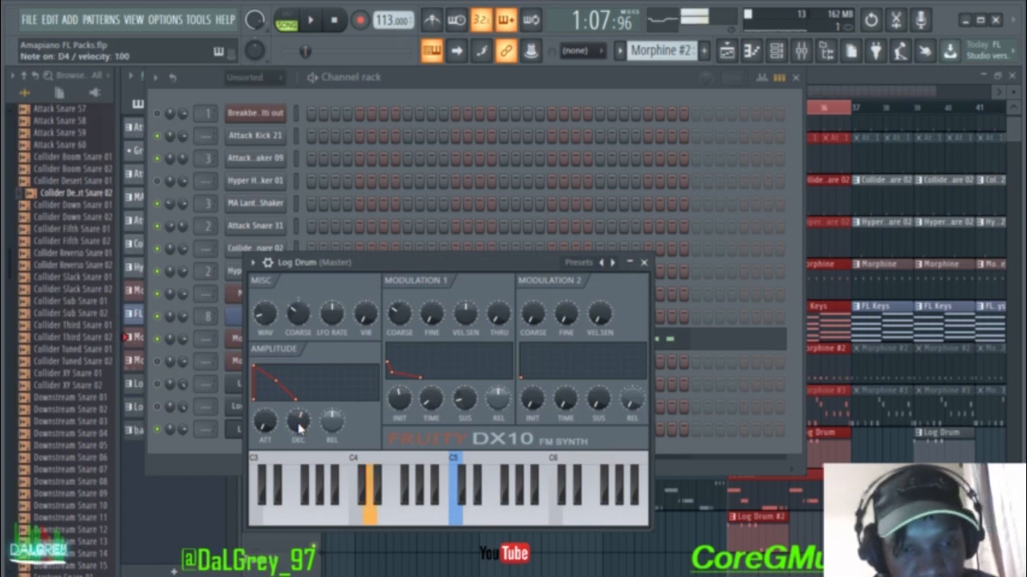
key("x")
key("b")
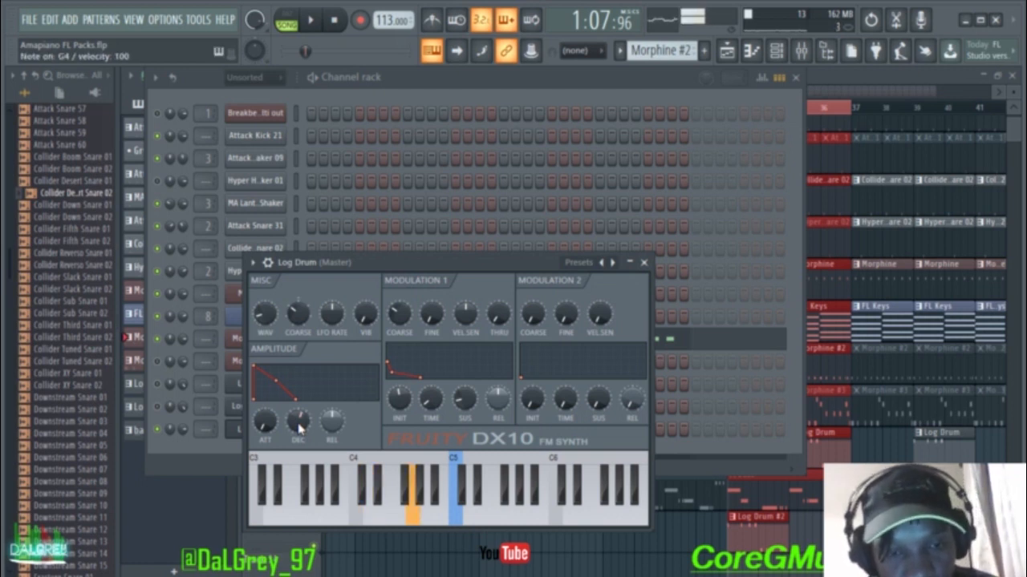
key("z")
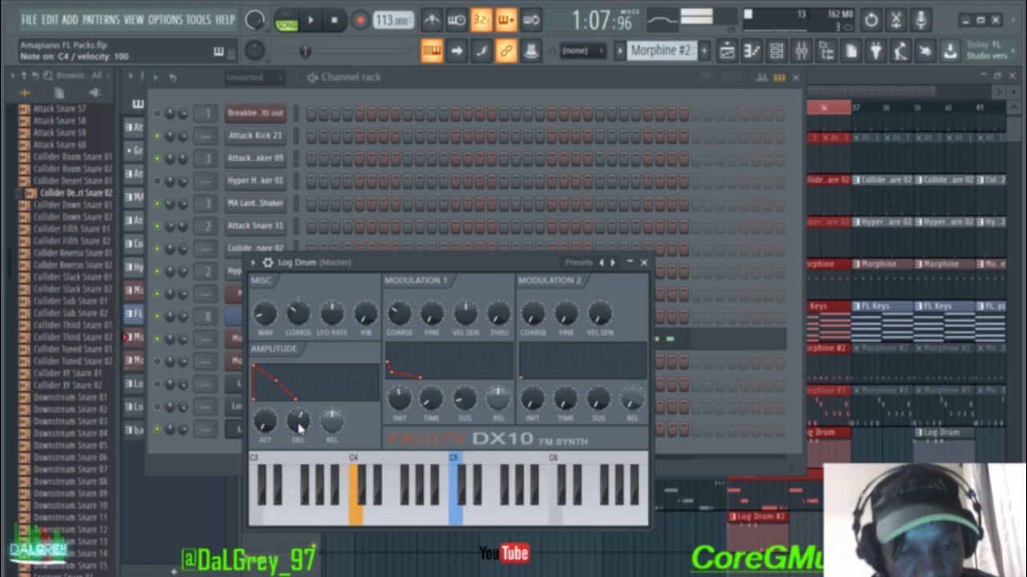
Step: Set amplitude decay to 55% and modulator 1 decay to 9%, auditioning after each change
left_click_drag(298, 426, 298, 429)
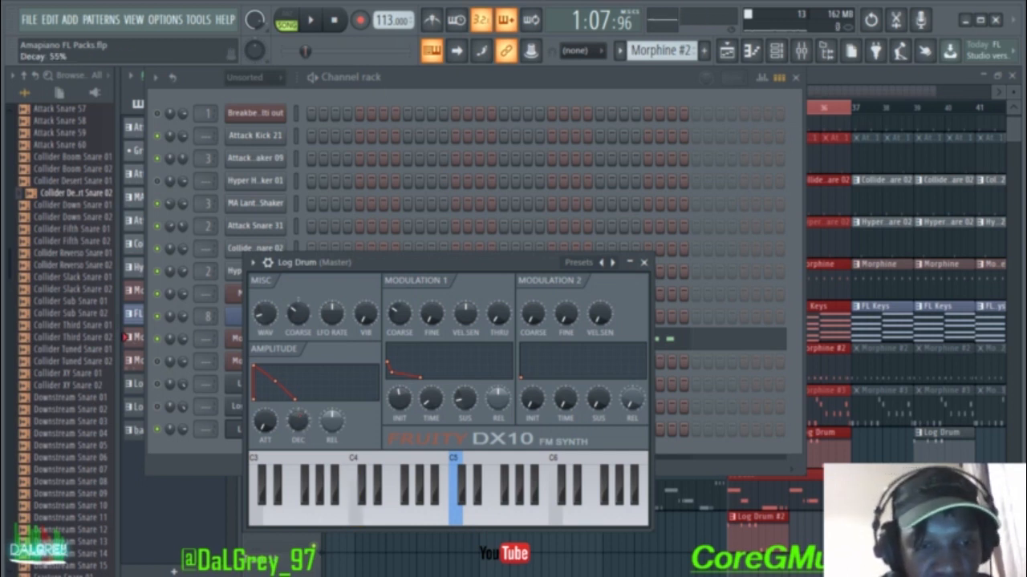
key("x")
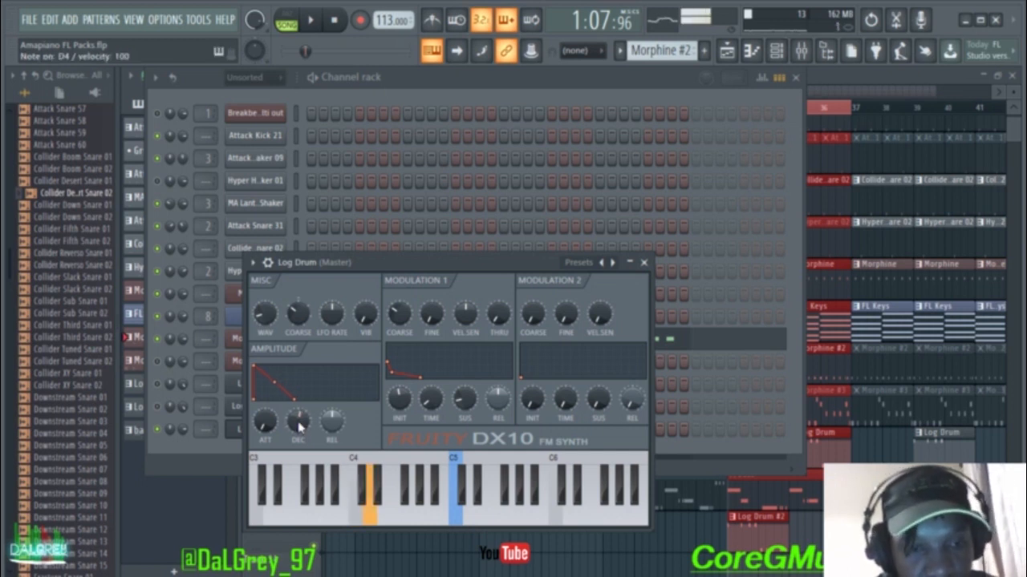
key("v")
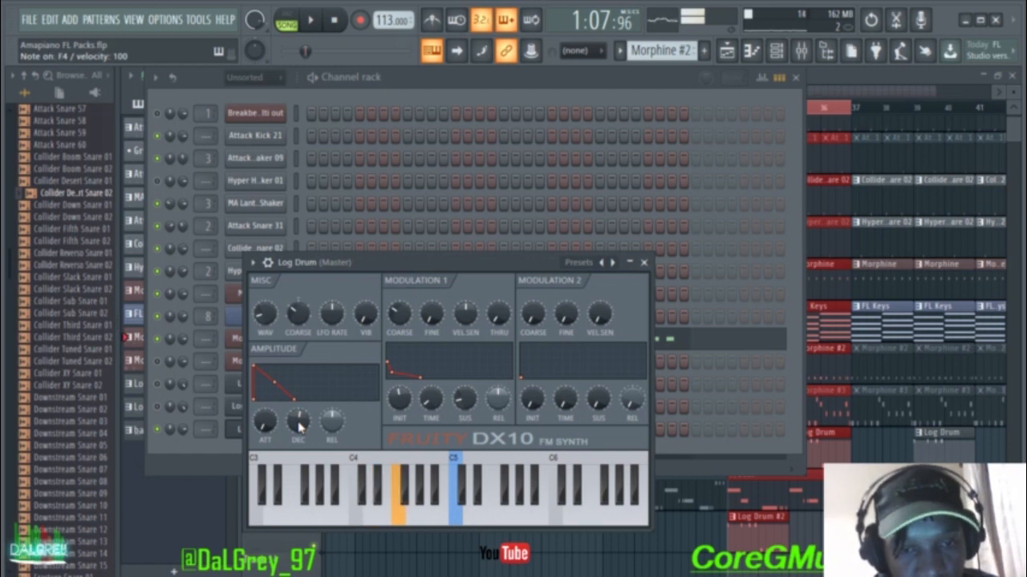
key("z")
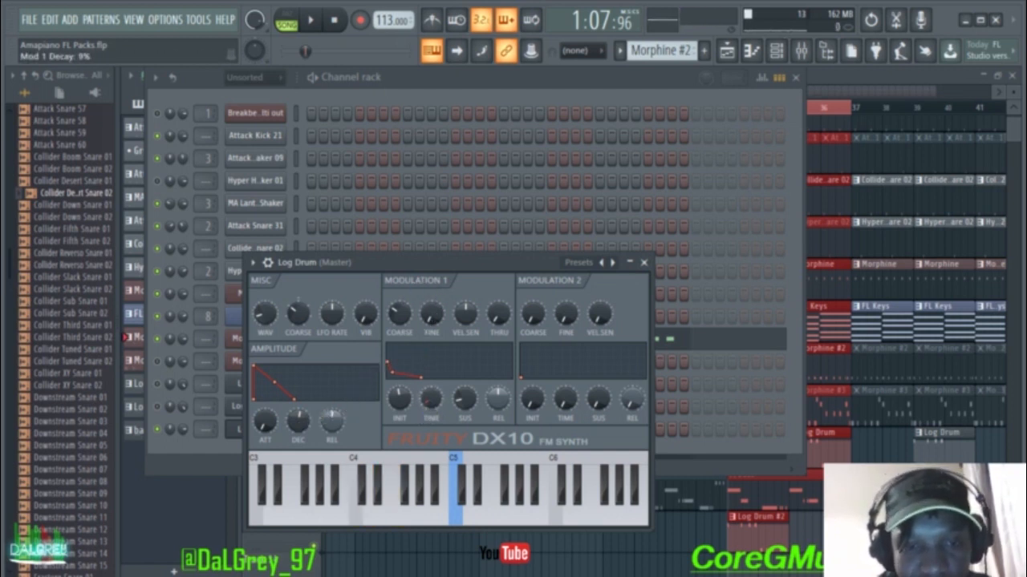
key("z")
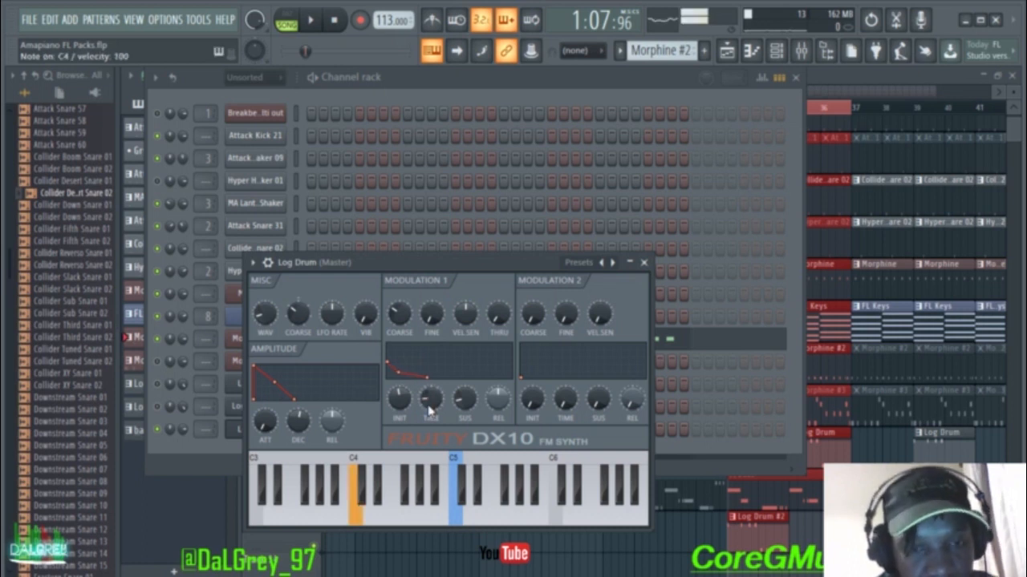
key("b")
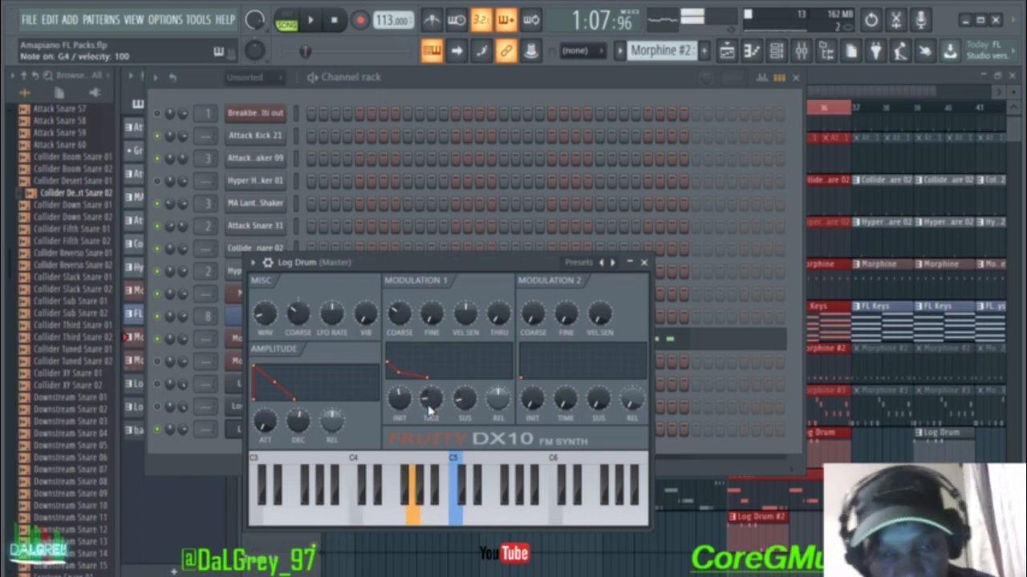
key("x")
key("x")
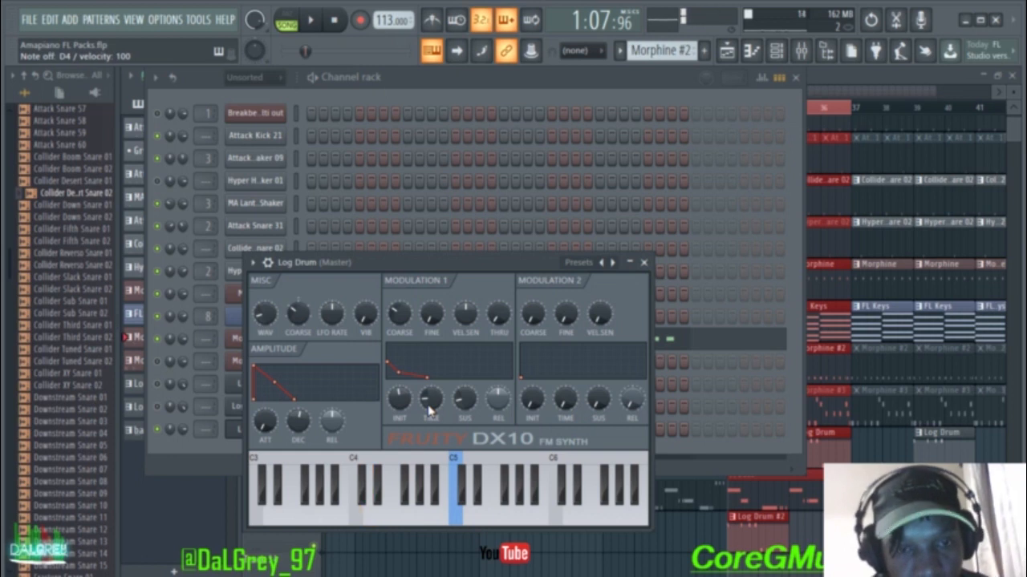
Step: Shift the typing keyboard down an octave to C3 and audition E3, G3, C3 and D3
right_click(433, 53)
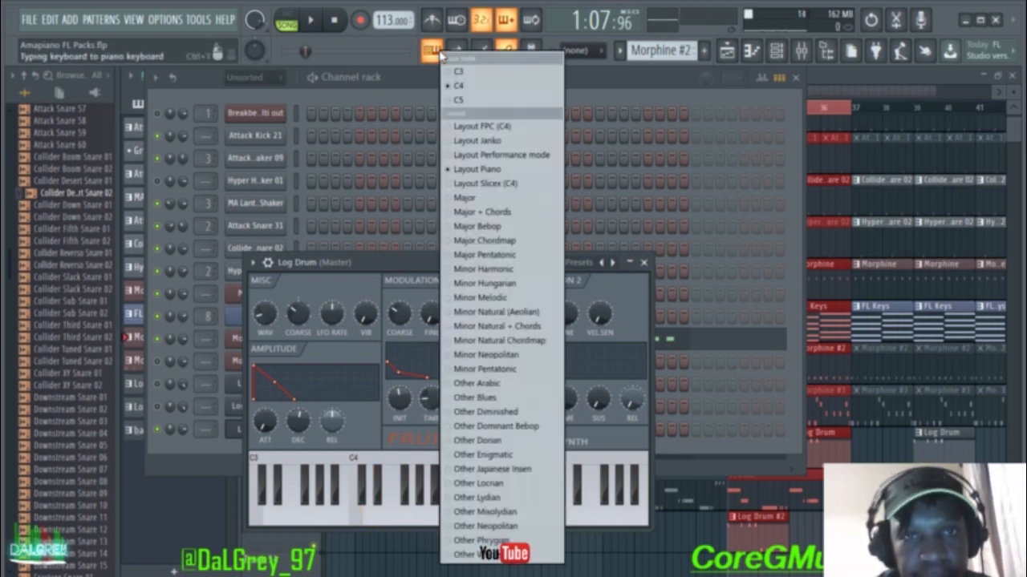
left_click(458, 80)
key("c")
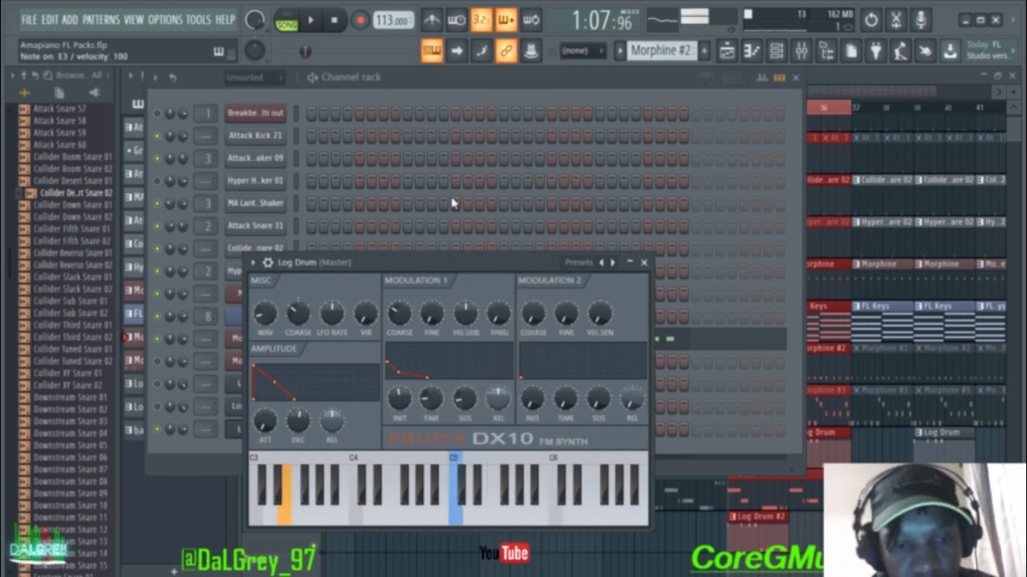
key("b")
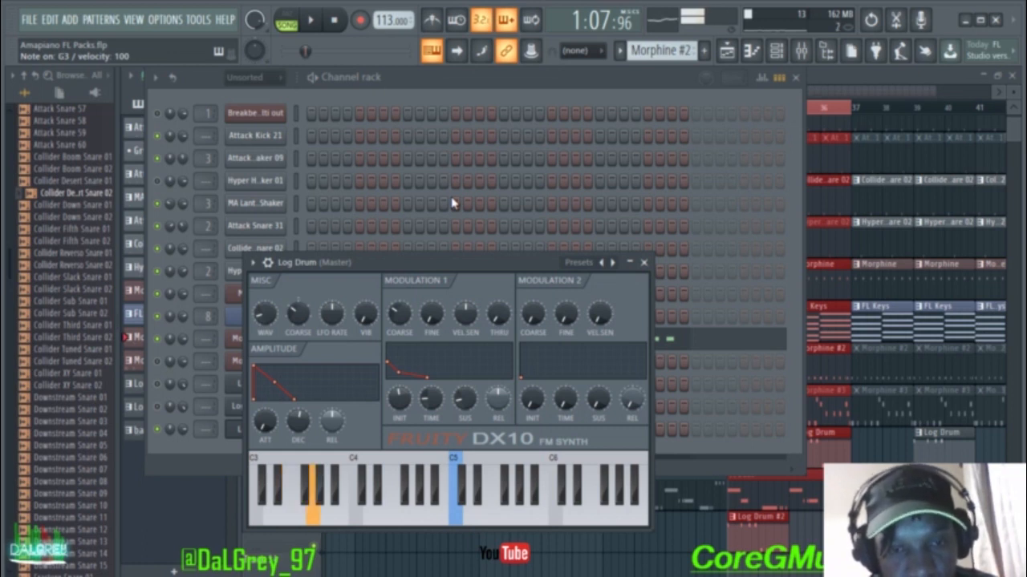
key("z")
key("x")
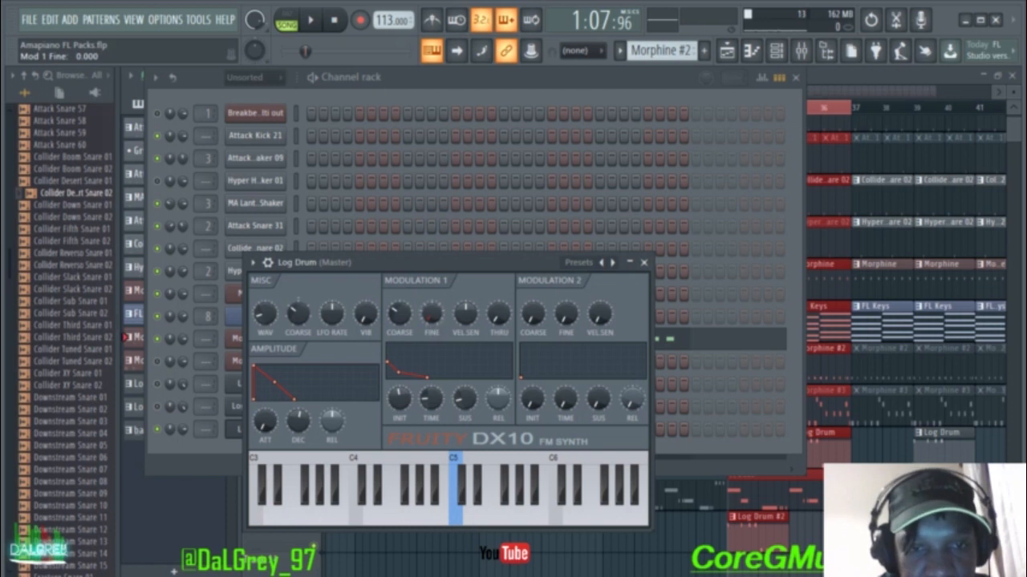
Step: Adjust modulator 1's fine tuning, auditioning D3, F3 and C3
key("x")
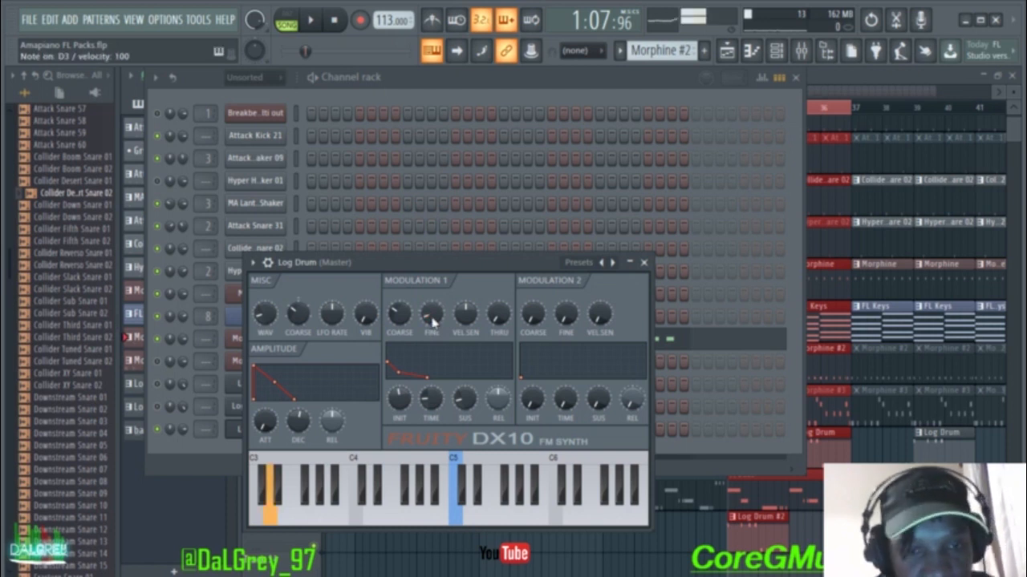
key("x")
key("v")
key("v")
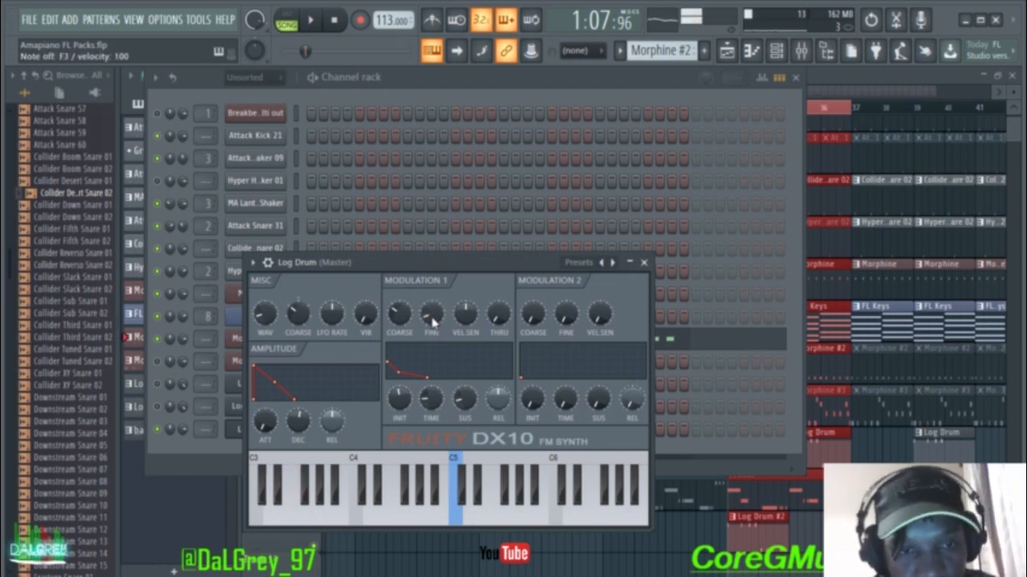
key("z")
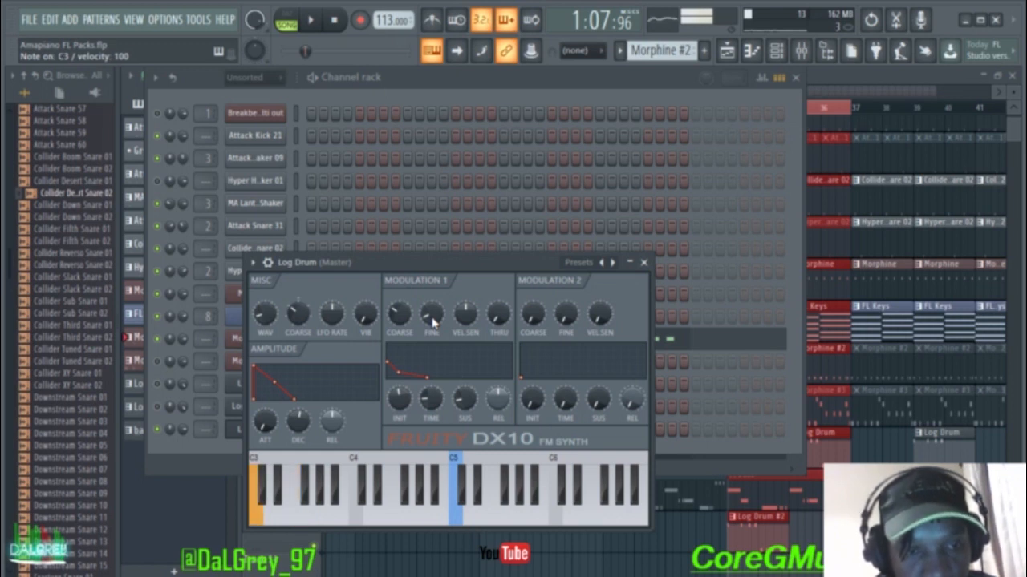
key("z")
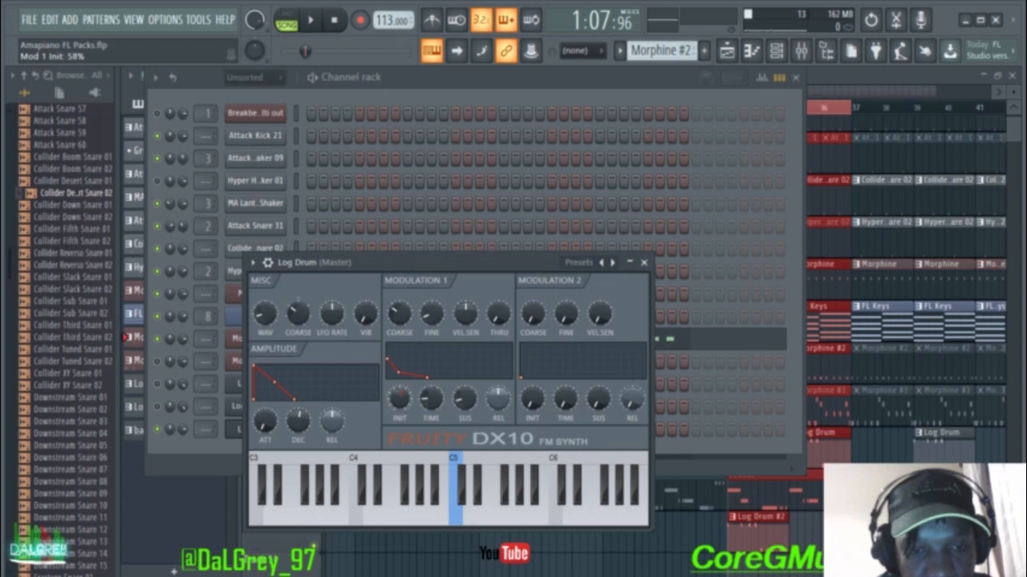
Step: Raise modulator 1's initial level to about 70%, audition it, and close the Log Drum synth
key("x")
key("x")
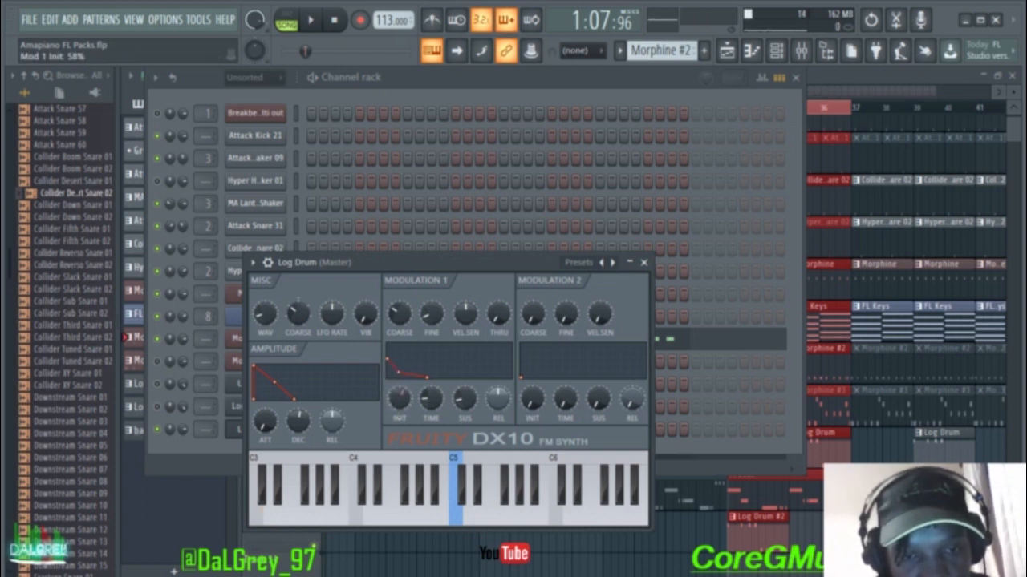
key("x")
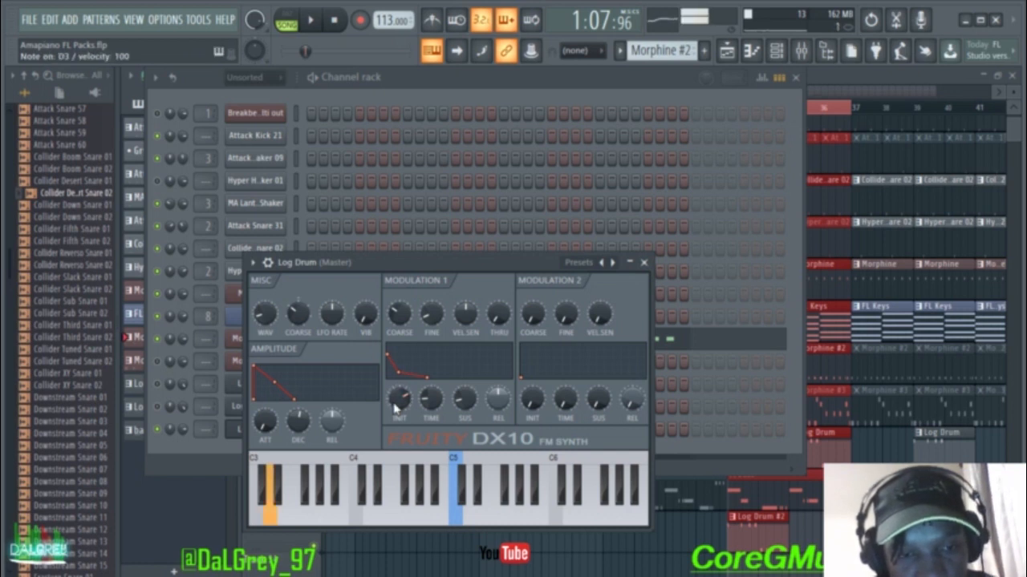
key("b")
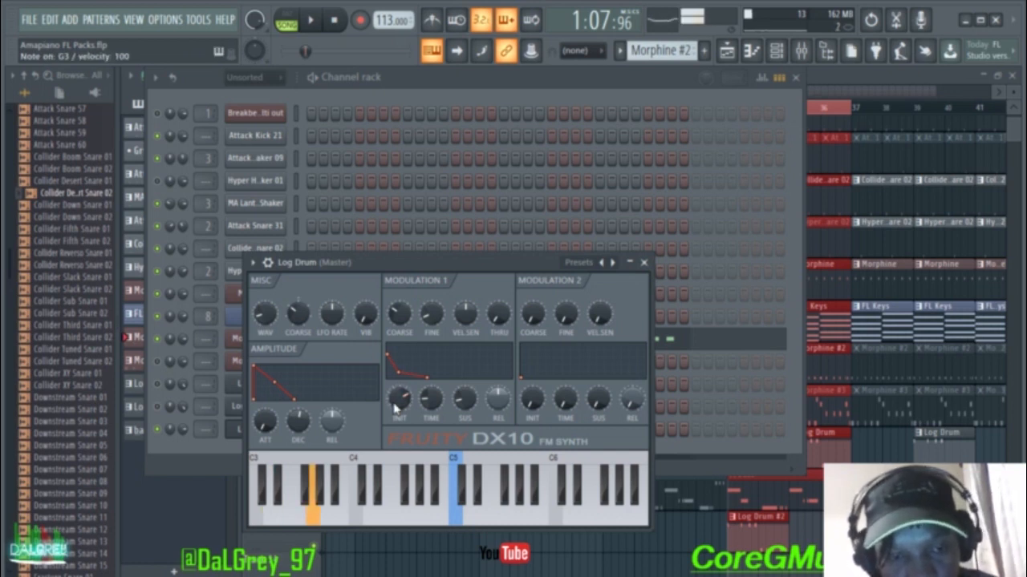
key("c")
key("c")
key("n")
key("n")
key("c")
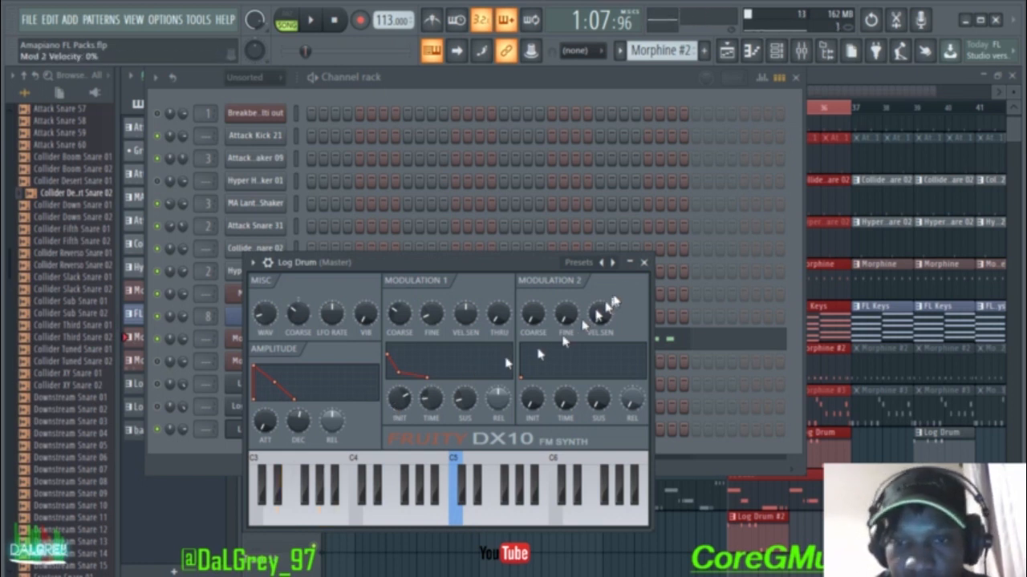
left_click(643, 263)
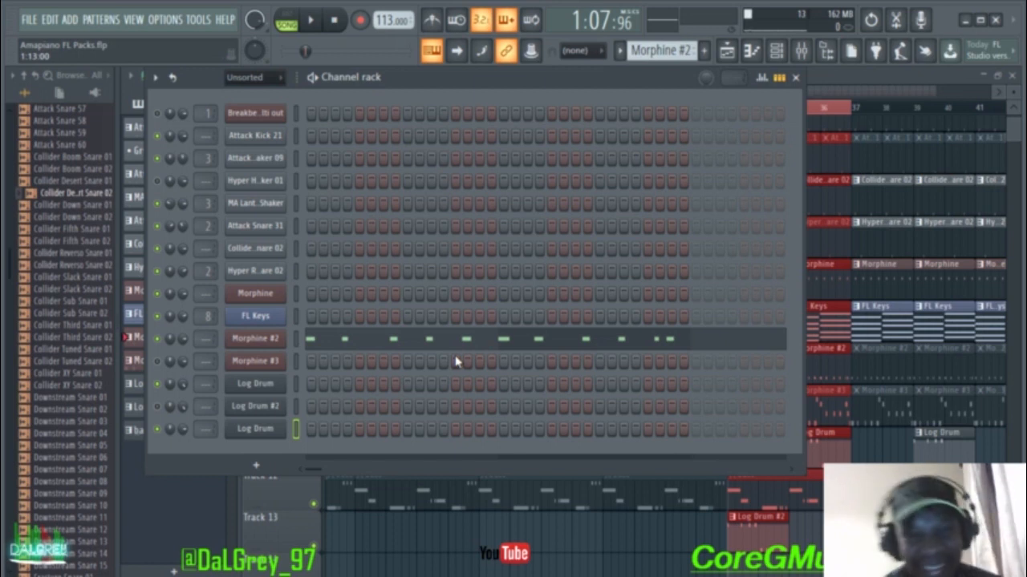
Step: Hide the channel rack to show the playlist arrangement and start song playback
left_click(794, 77)
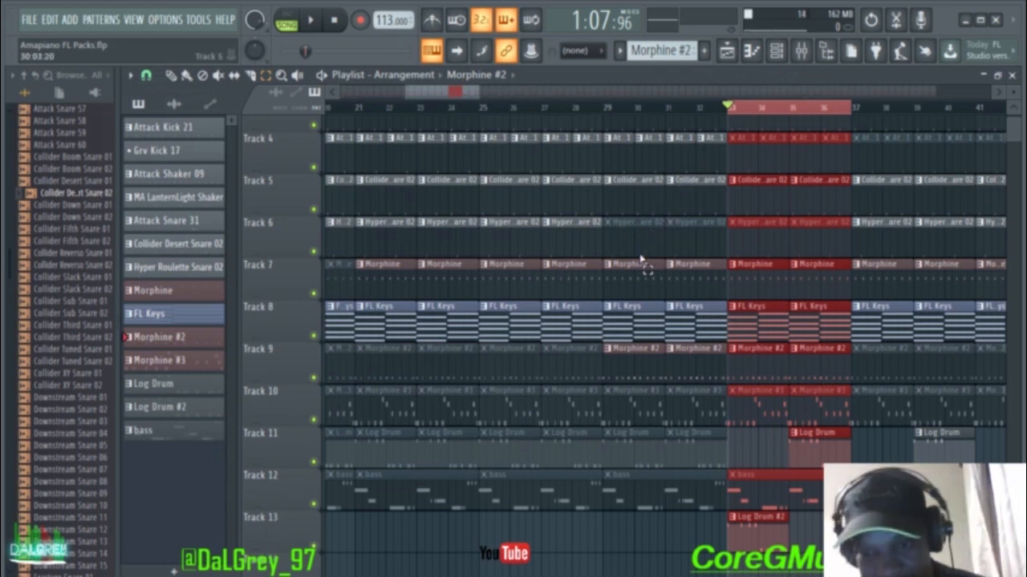
key("space")
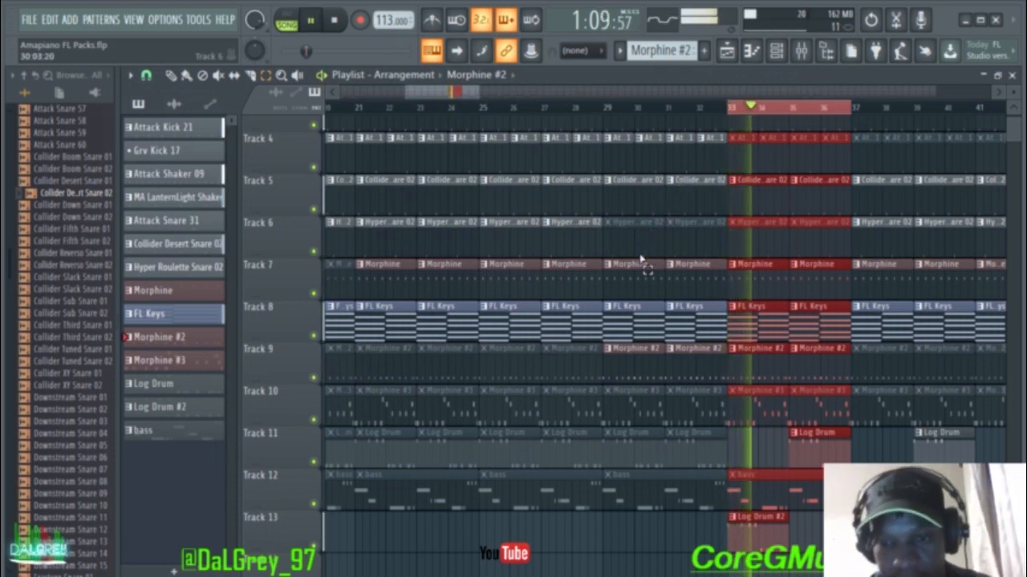
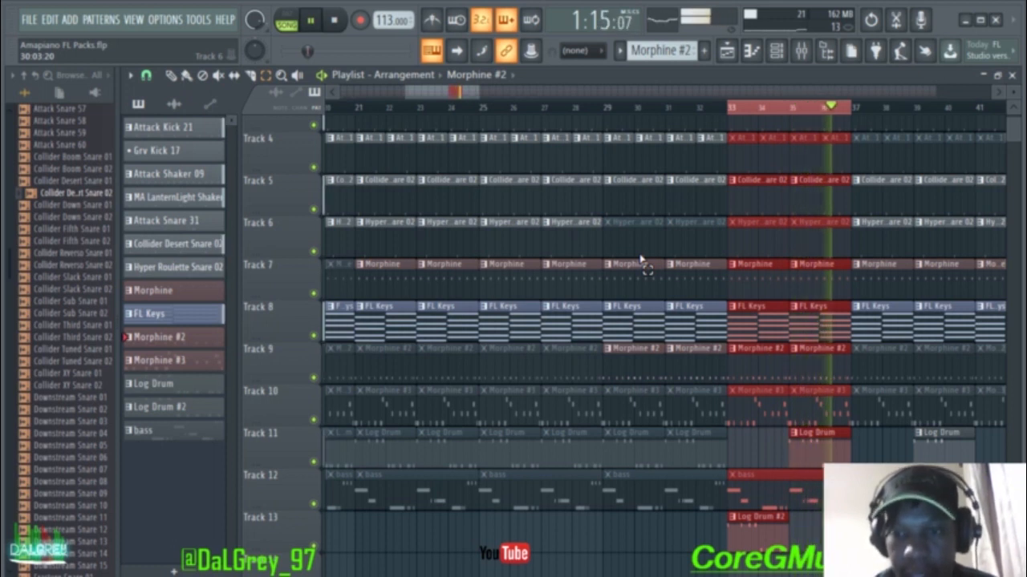
Step: Stop playback, clear the old bars 33–37 selection, and select bars 61–64 on the ruler
key("space")
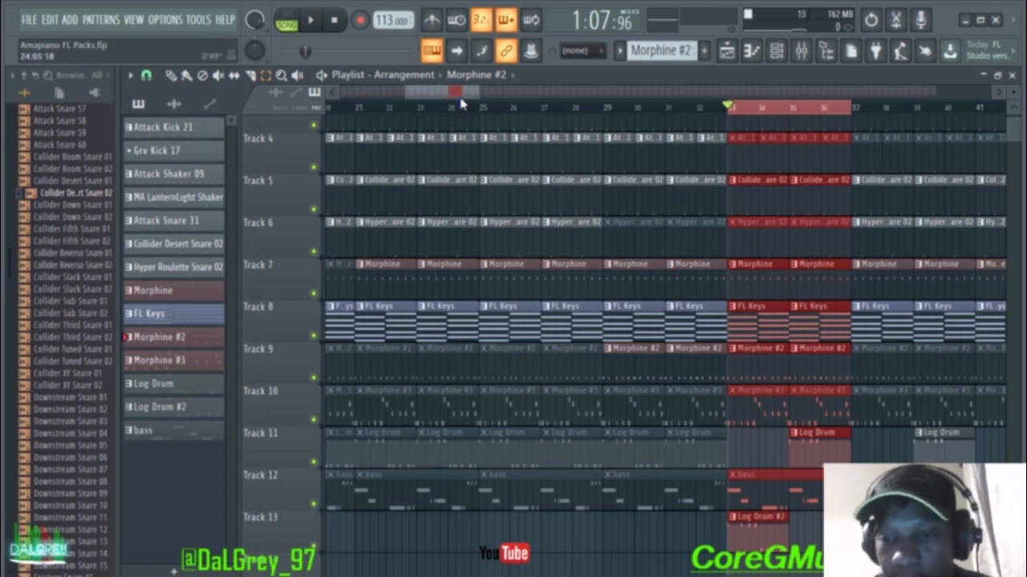
left_click_drag(471, 99, 501, 97)
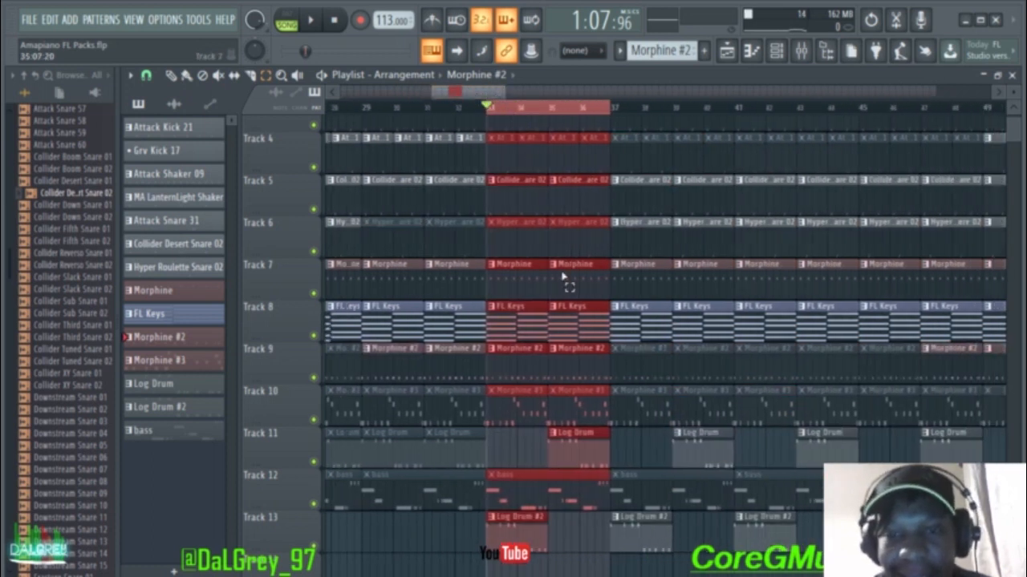
double_click(559, 109)
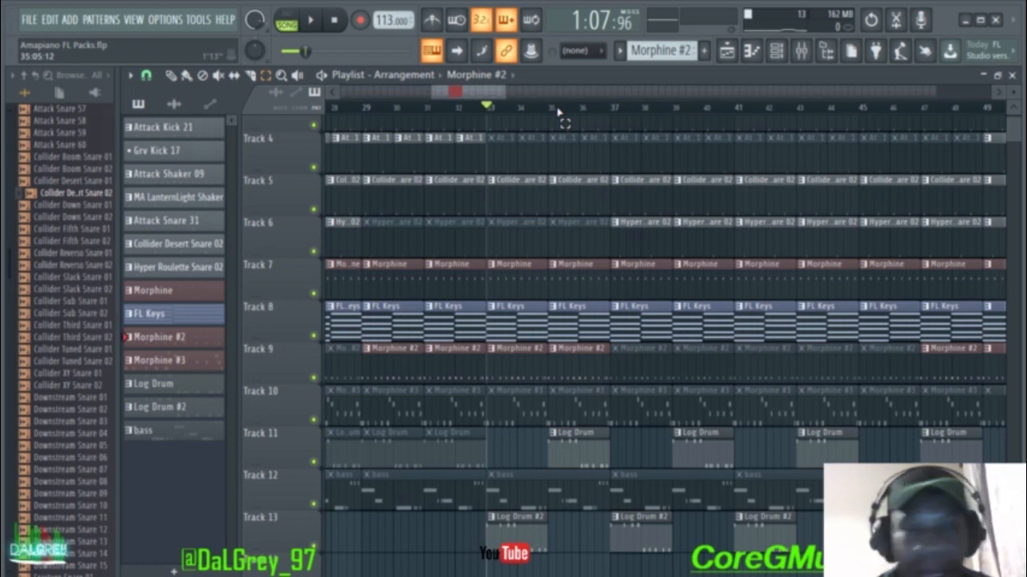
left_click_drag(481, 100, 536, 128)
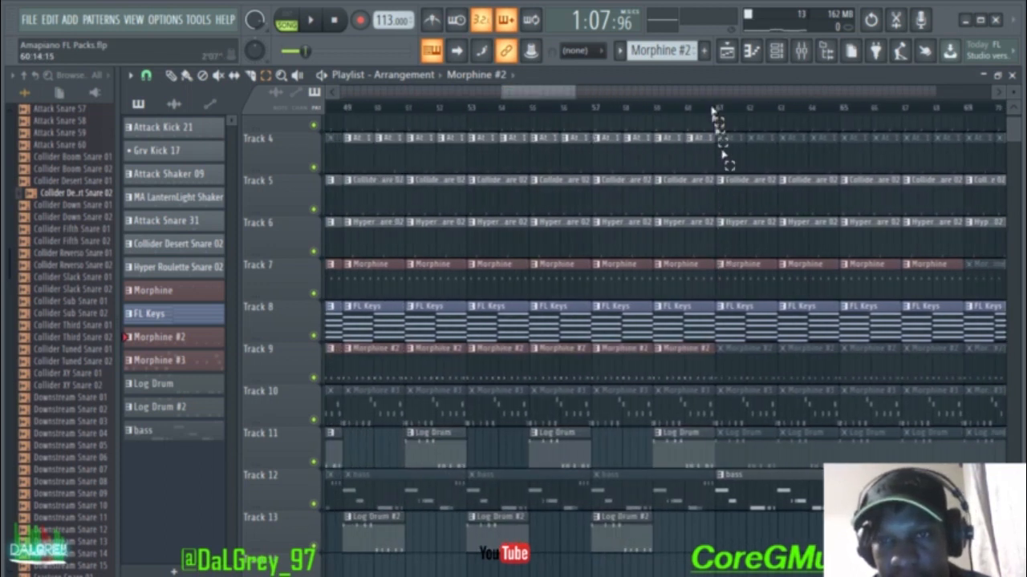
left_click_drag(719, 116, 832, 125)
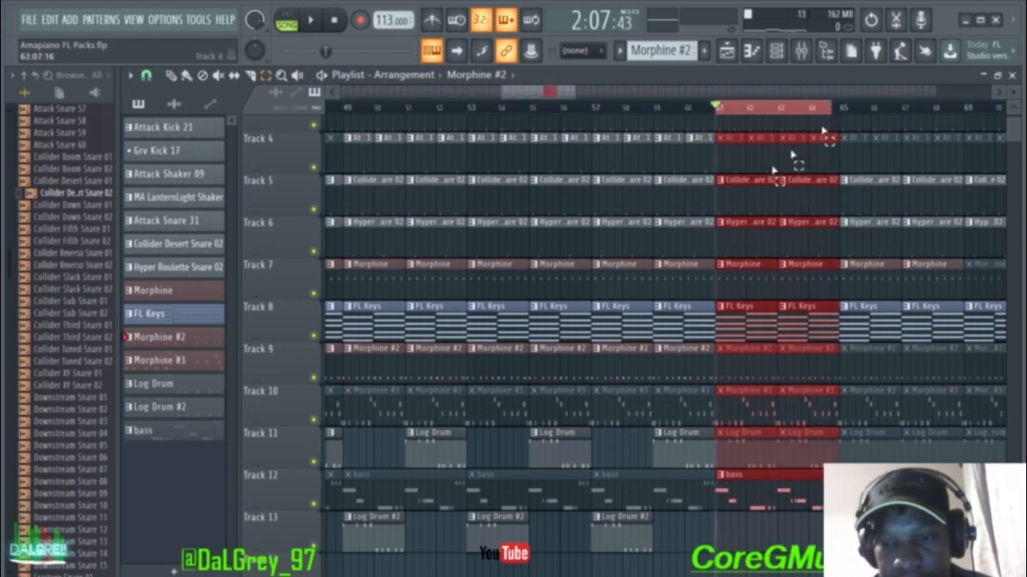
Step: Check the Log Drum #2 synth, then play and stop the selected section
left_click(776, 51)
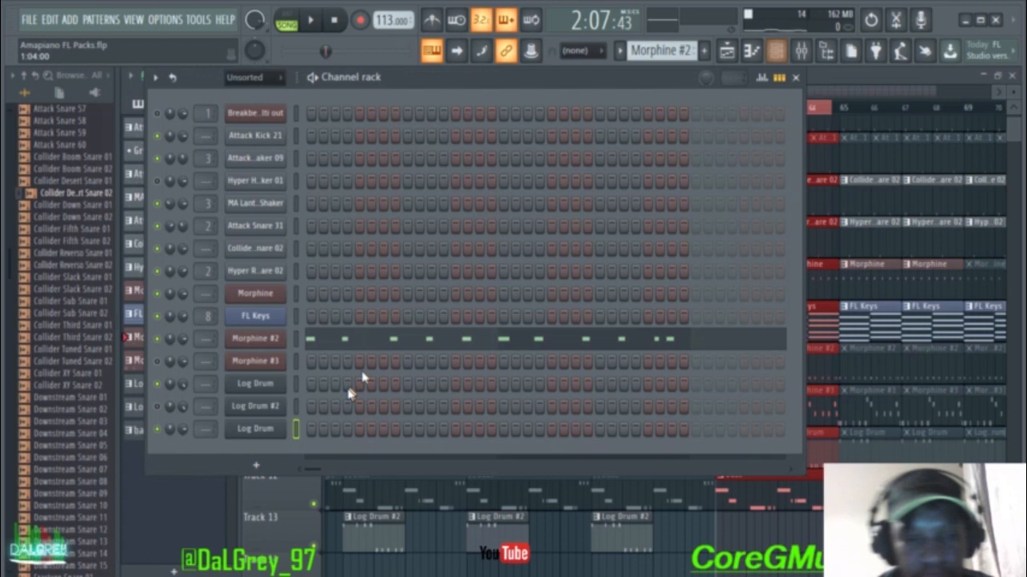
left_click(271, 411)
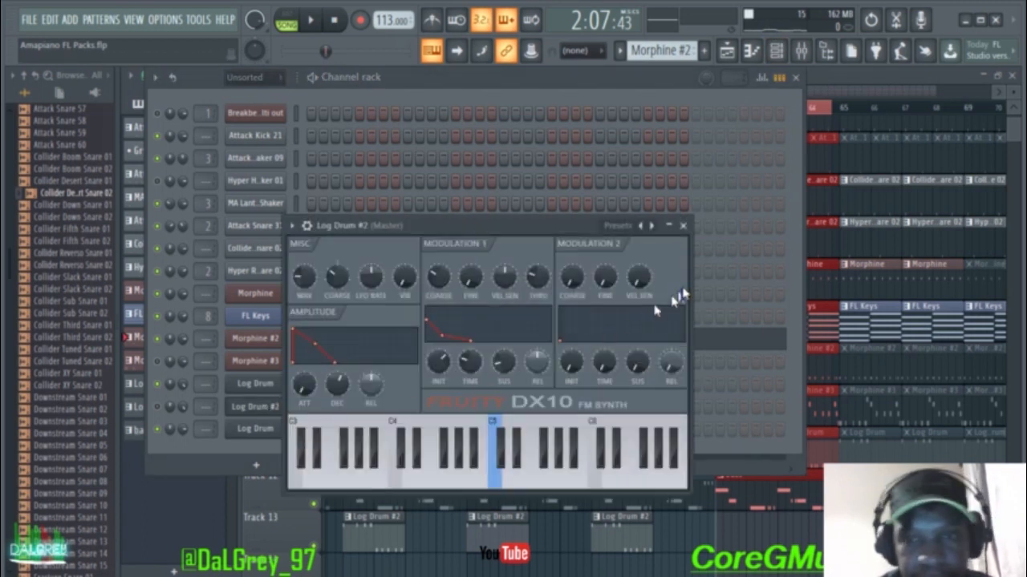
left_click(684, 224)
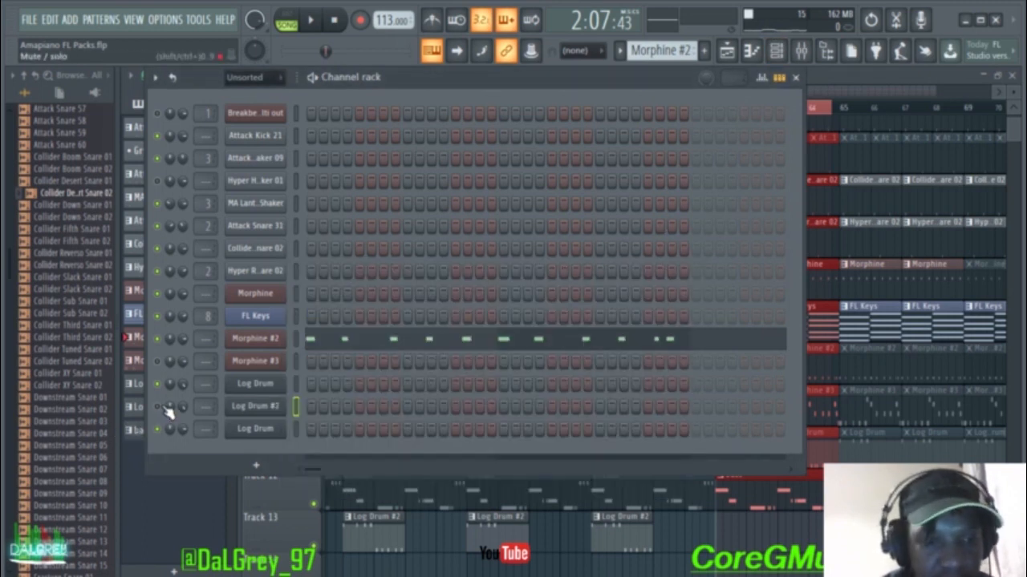
key("space")
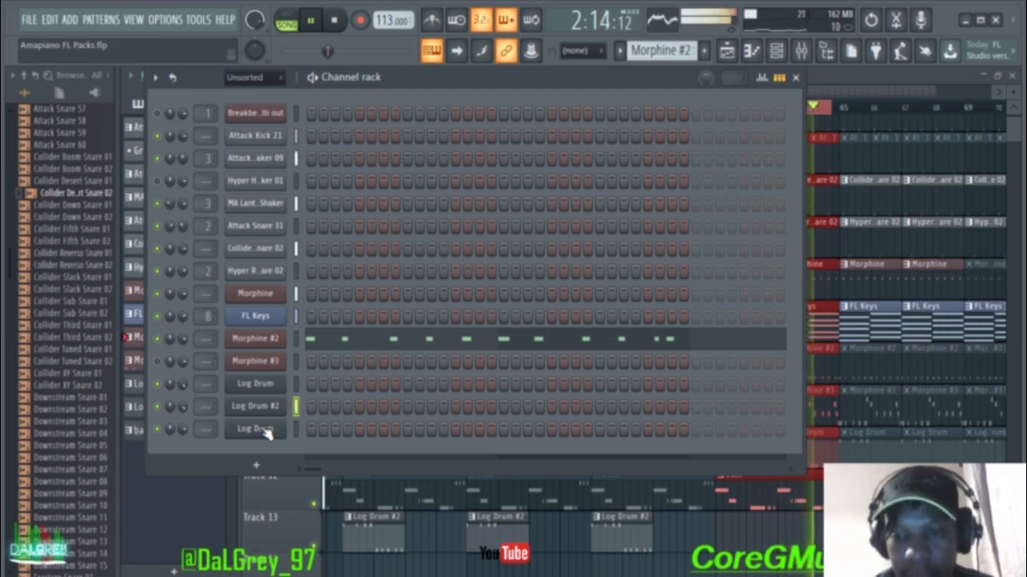
key("space")
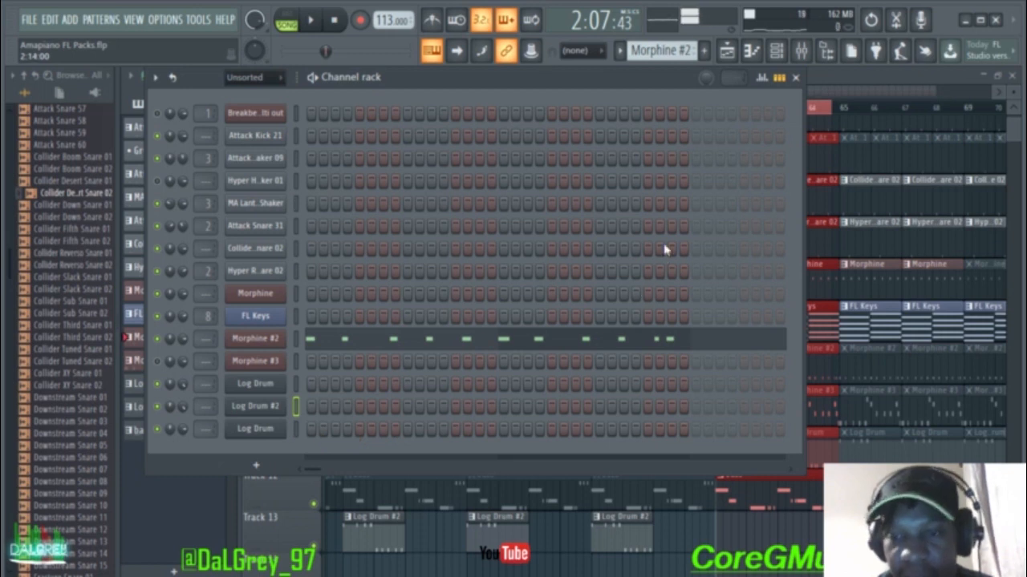
Step: Extend the time selection to run from bar 61 to bar 65 and show the channel rack
left_click(794, 77)
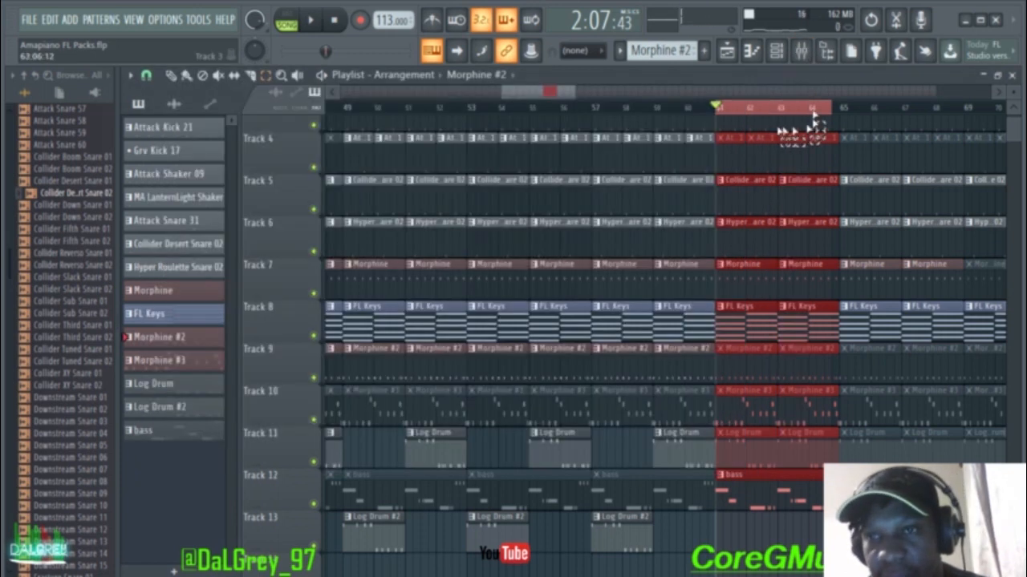
left_click_drag(718, 112, 842, 112)
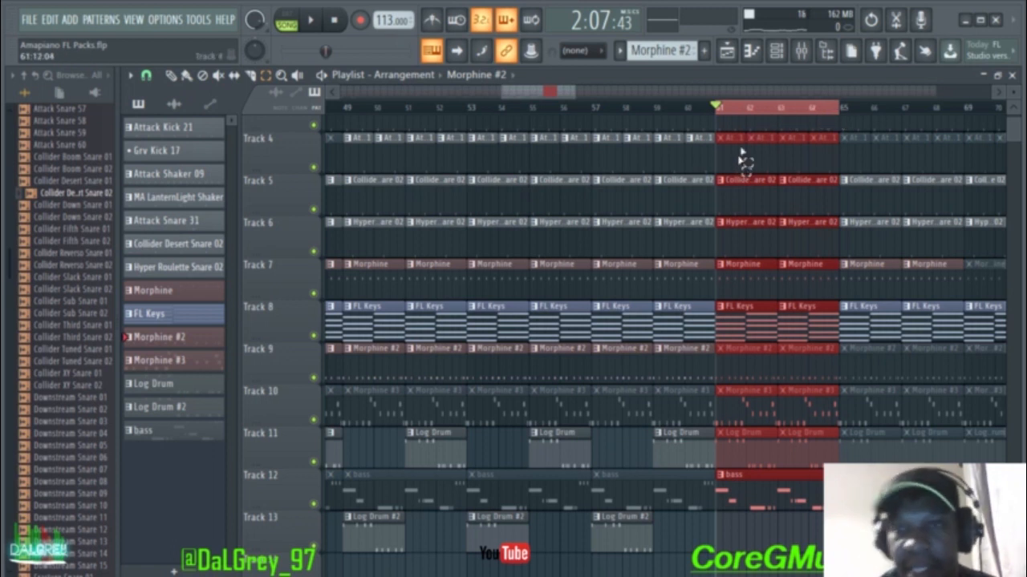
left_click(776, 50)
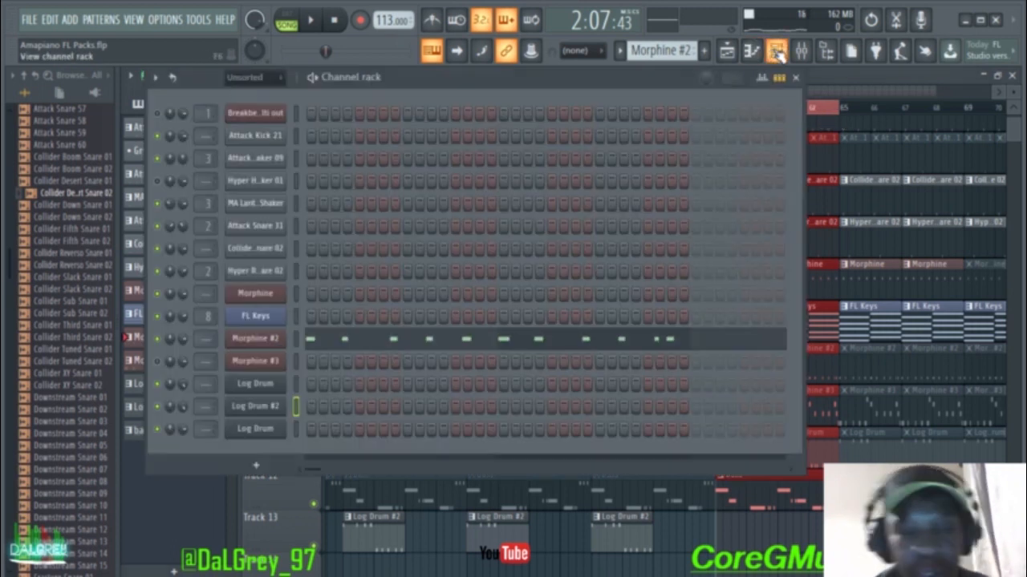
Step: Compare the Log Drum and Log Drum #2 synth settings by opening each in turn
left_click(258, 386)
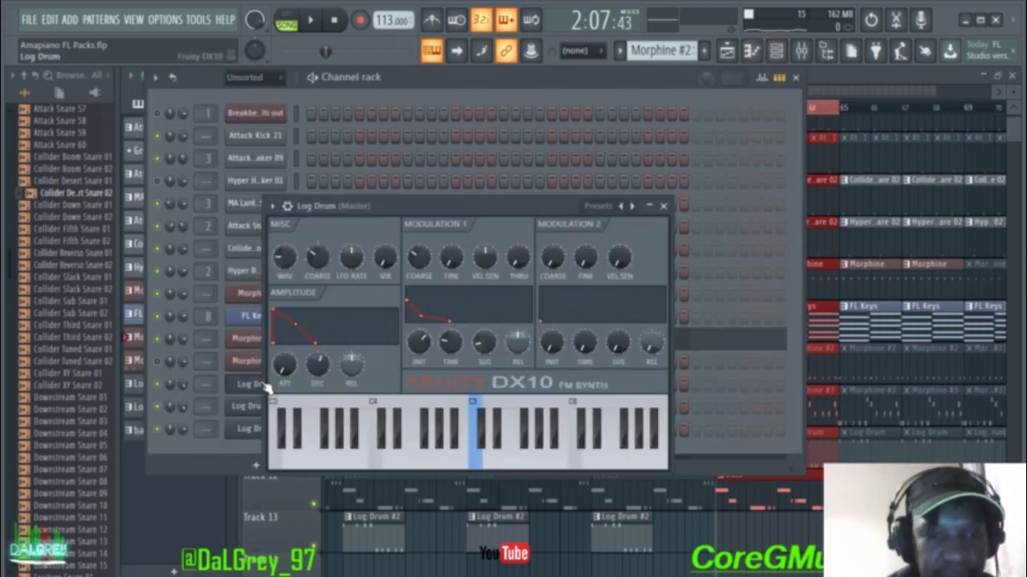
left_click(663, 206)
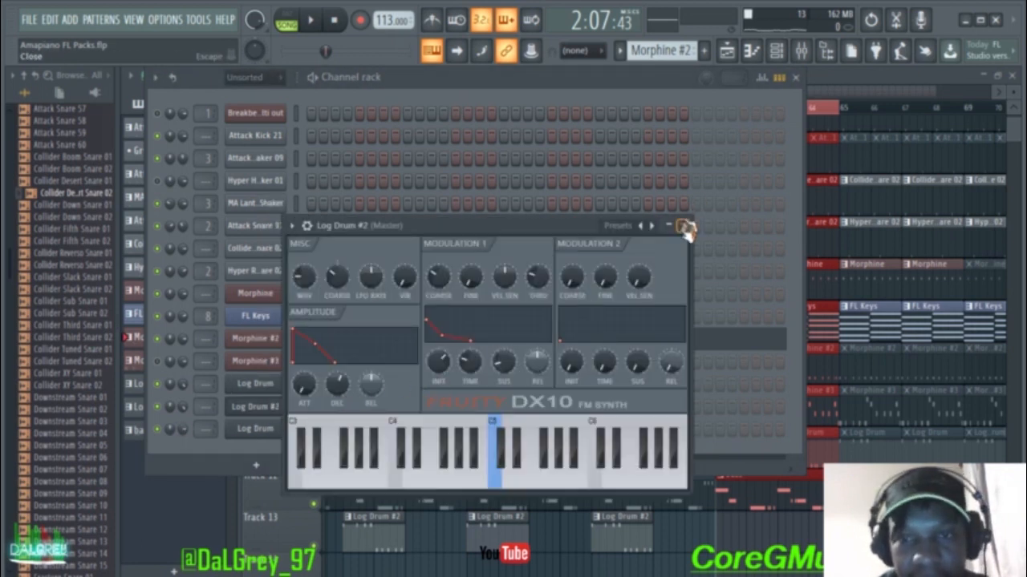
left_click(682, 226)
left_click(265, 386)
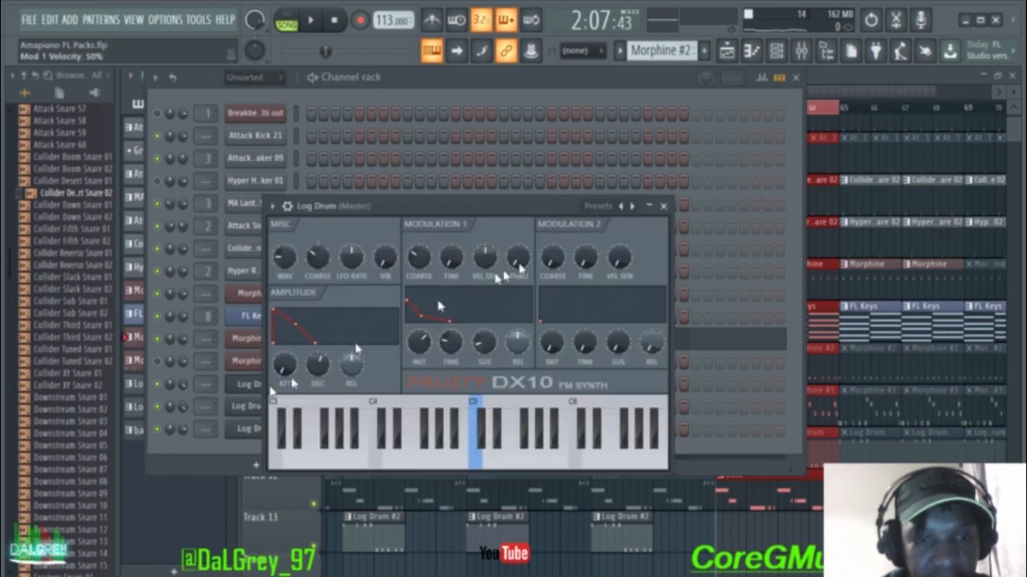
left_click(663, 206)
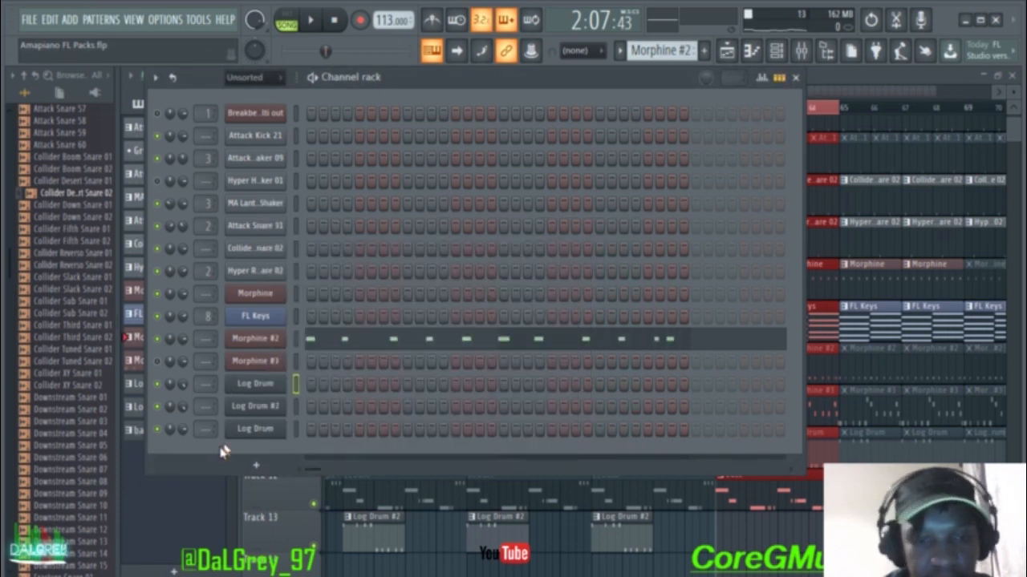
left_click(276, 406)
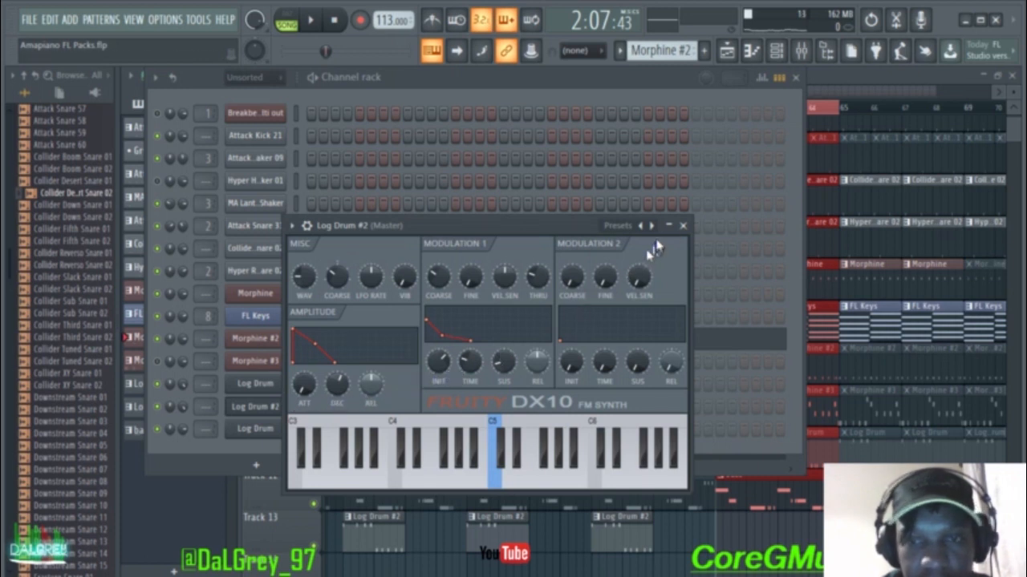
left_click(682, 225)
left_click(273, 396)
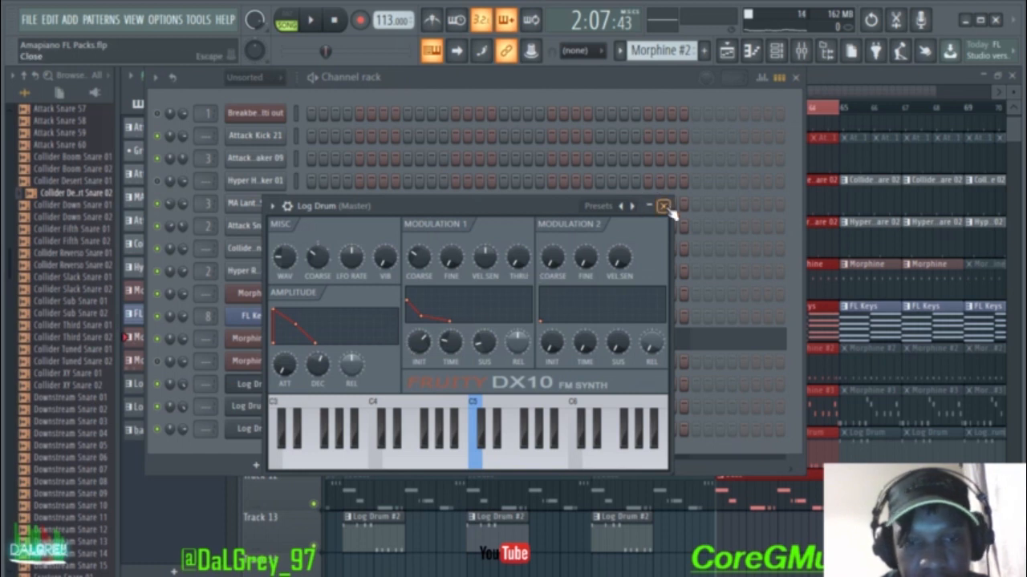
left_click(664, 207)
left_click(271, 410)
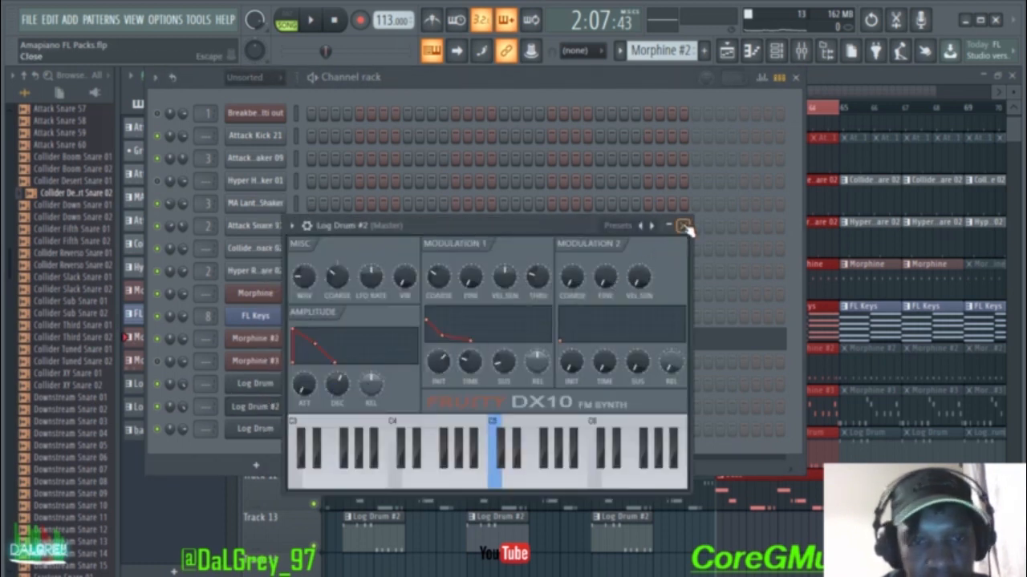
left_click(684, 227)
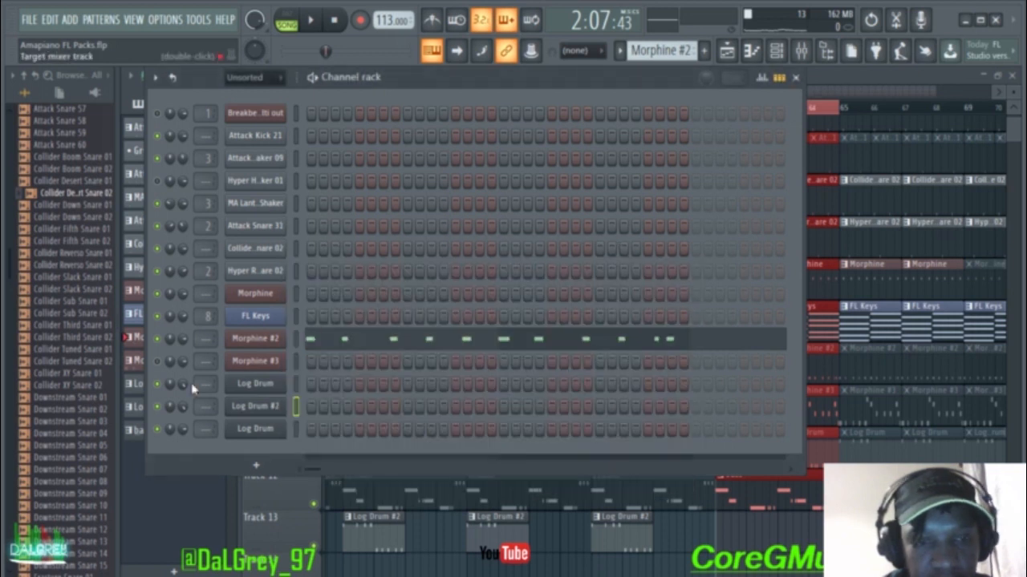
Step: Keep comparing both Log Drum synths, then hide the channel rack to show the playlist
left_click(275, 393)
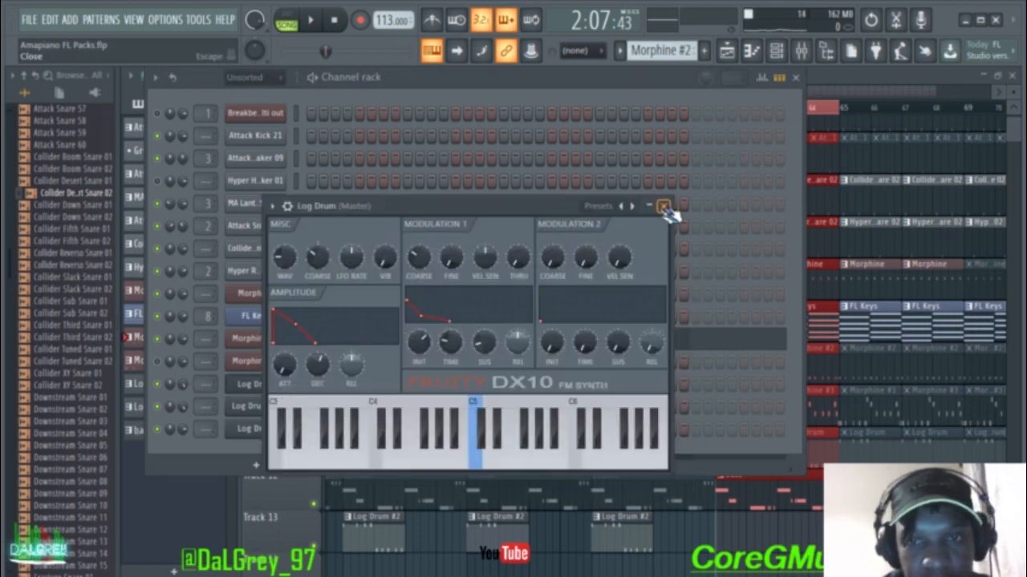
left_click(663, 206)
left_click(257, 407)
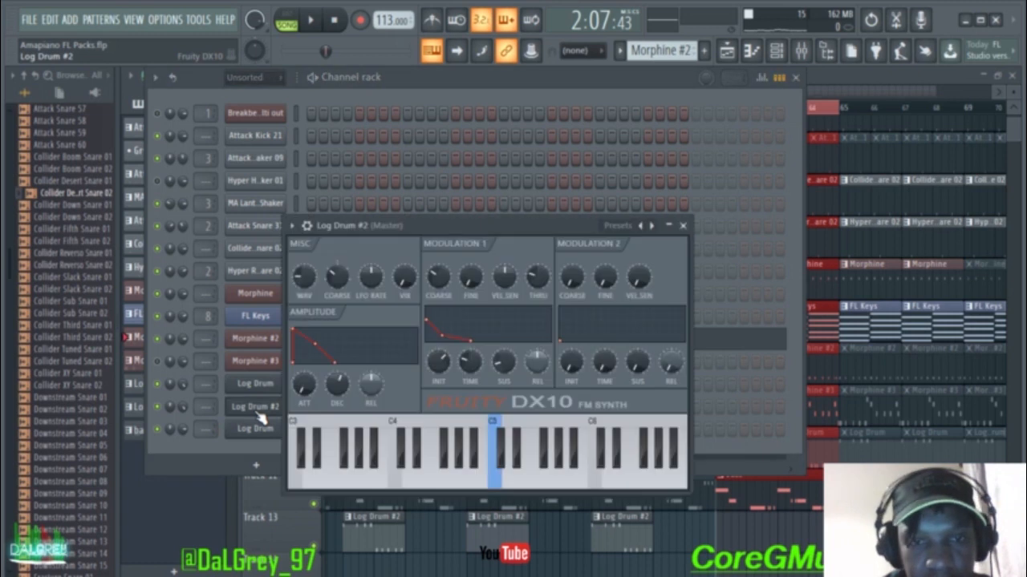
left_click(683, 225)
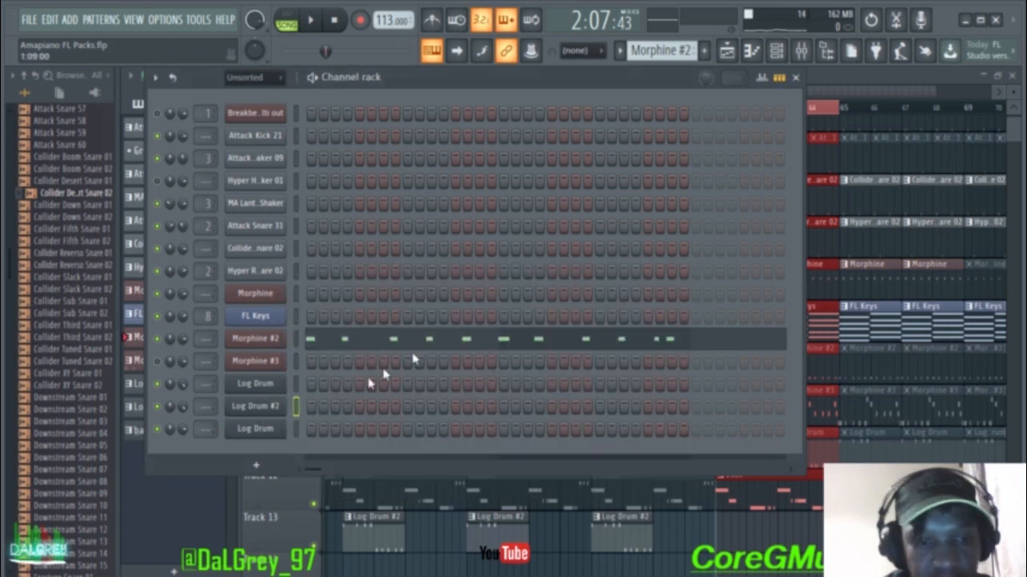
left_click(277, 385)
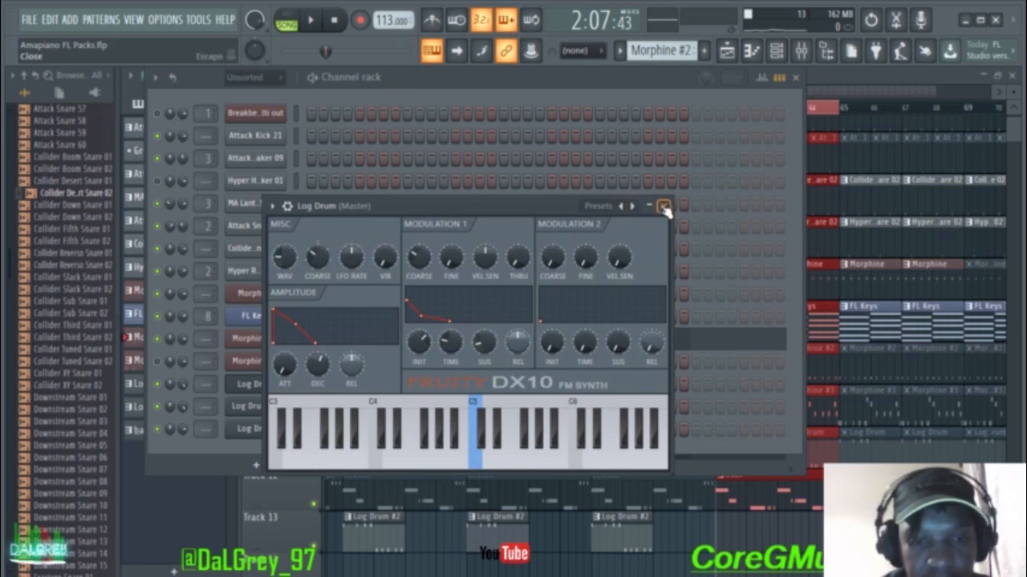
left_click(664, 207)
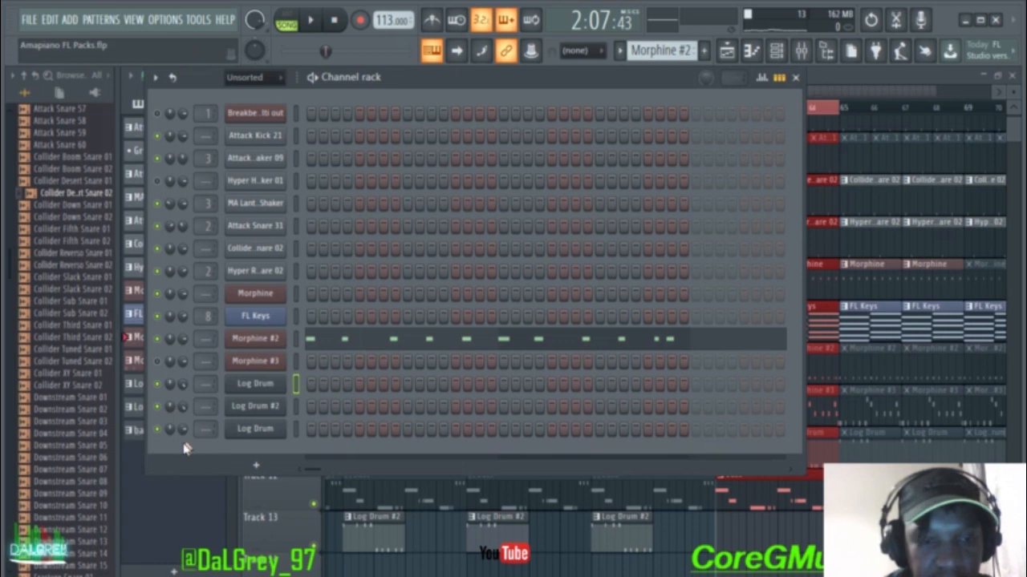
left_click(269, 407)
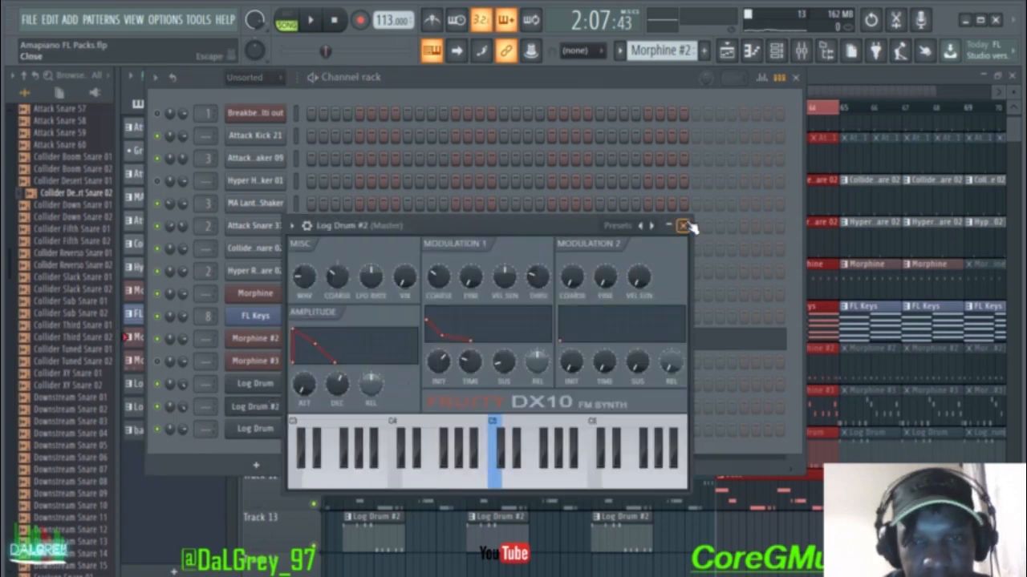
left_click(683, 226)
left_click(265, 386)
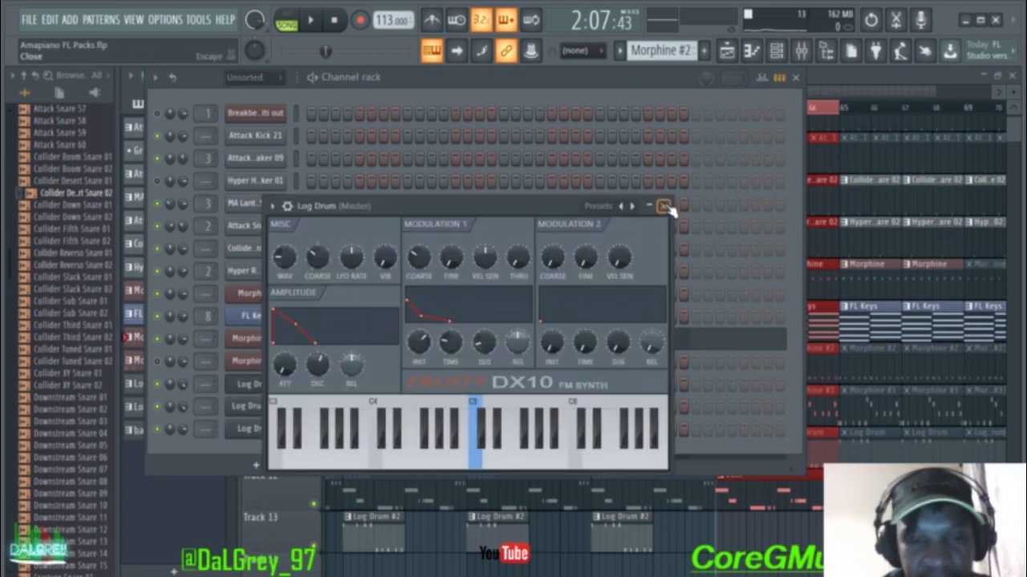
left_click(665, 207)
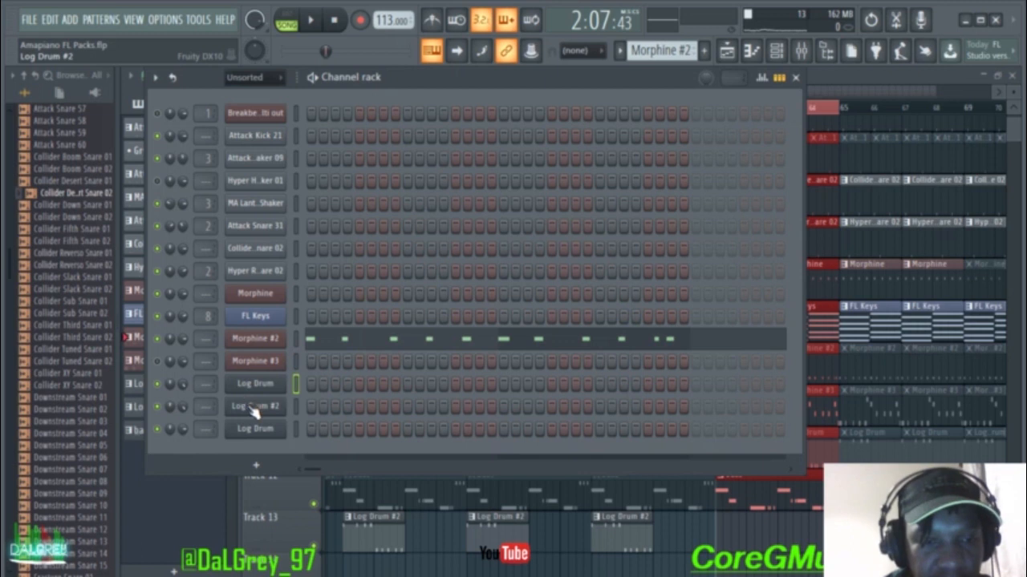
left_click(255, 408)
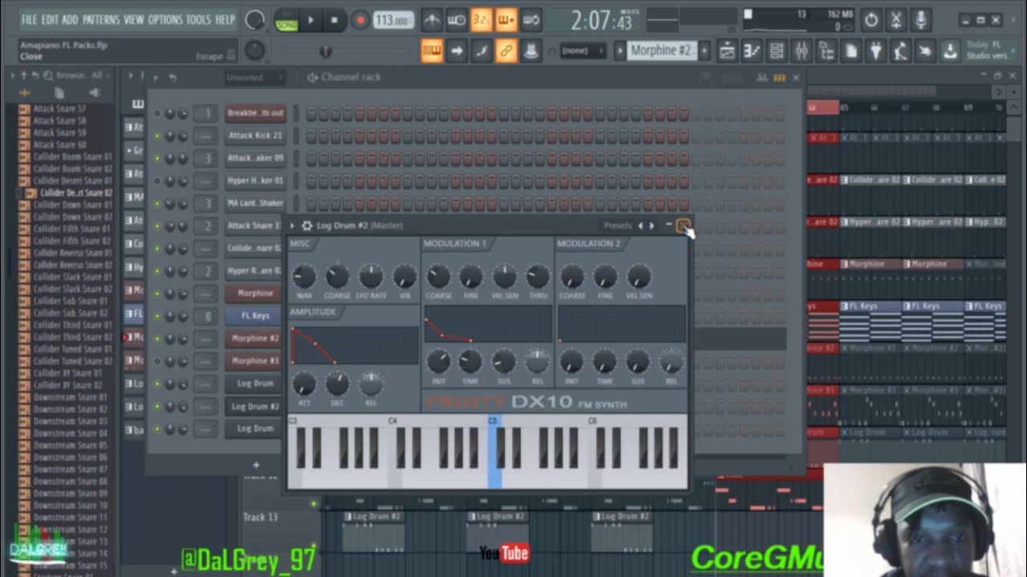
left_click(684, 227)
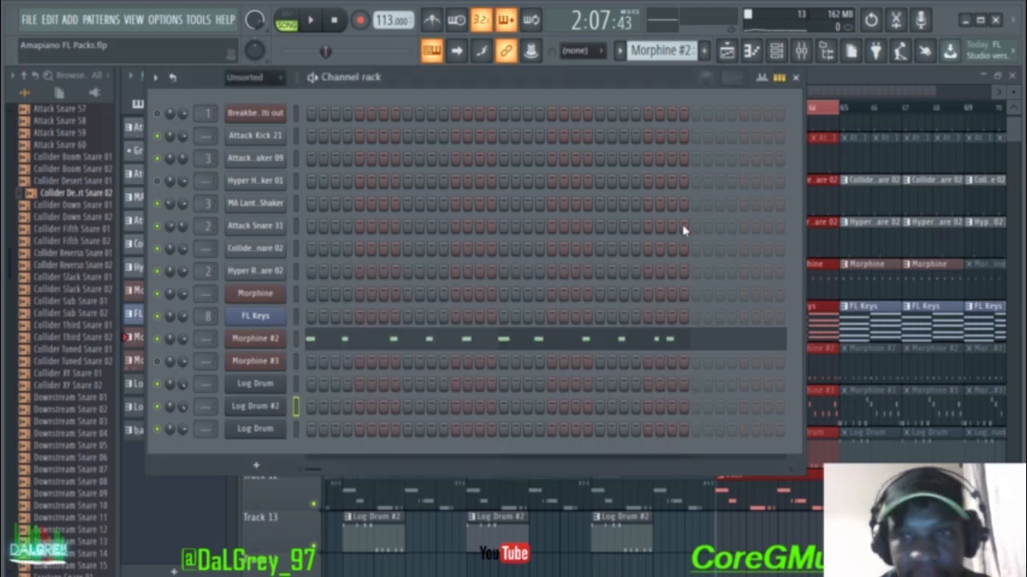
left_click(796, 79)
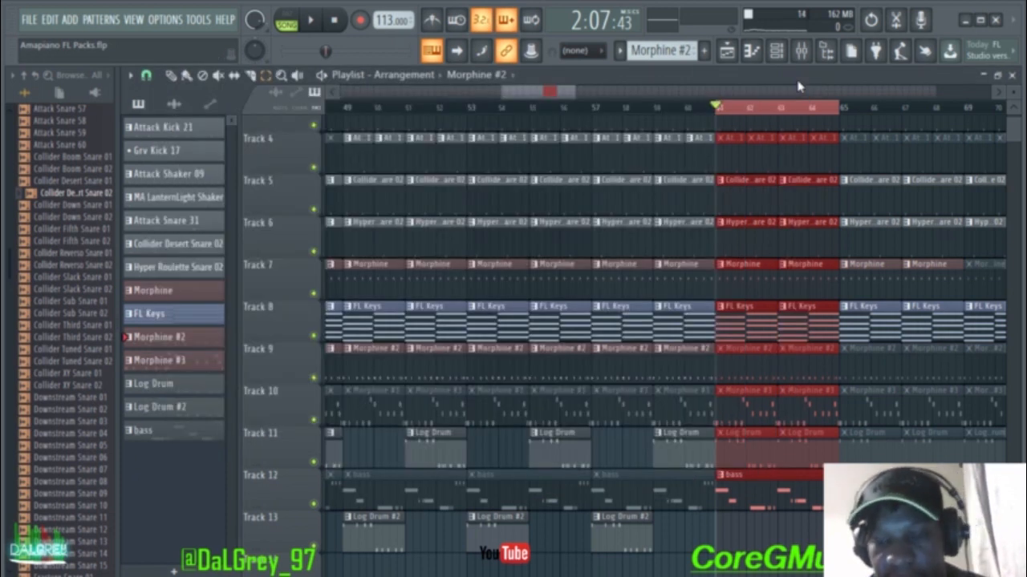
Step: Play and stop the bar 61–65 section, then scroll the playlist to later bars
key("space")
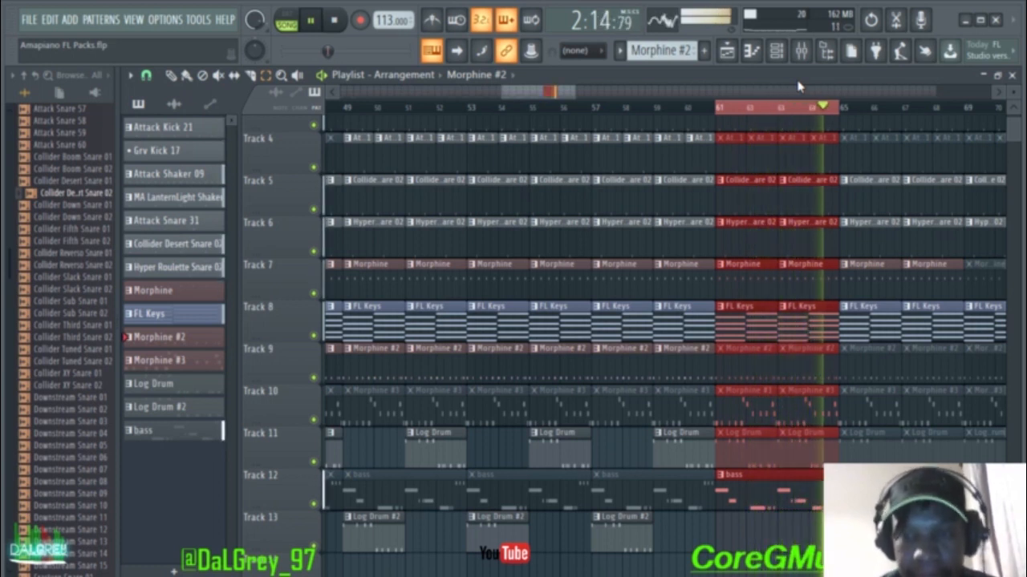
key("space")
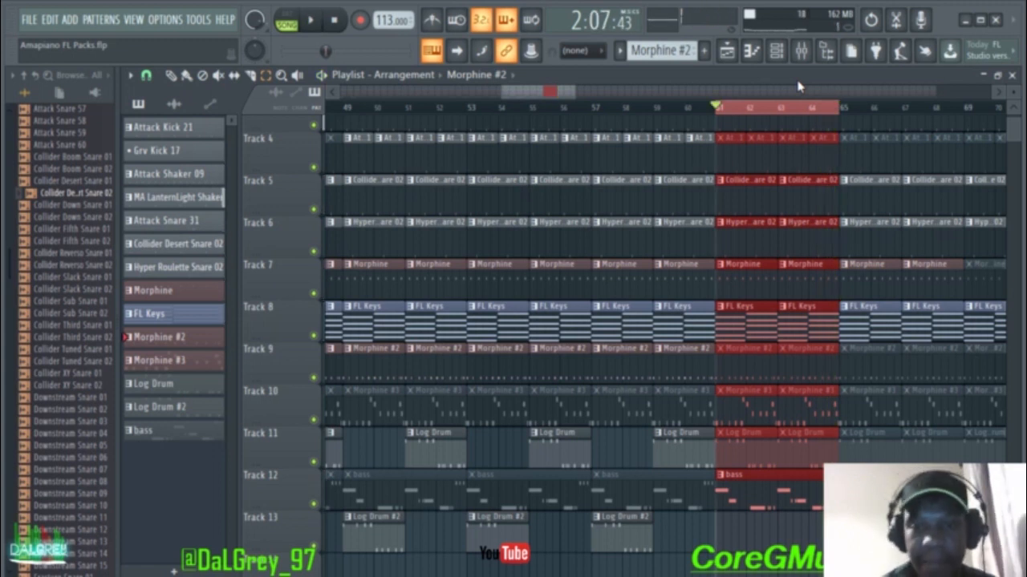
left_click_drag(522, 95, 651, 109)
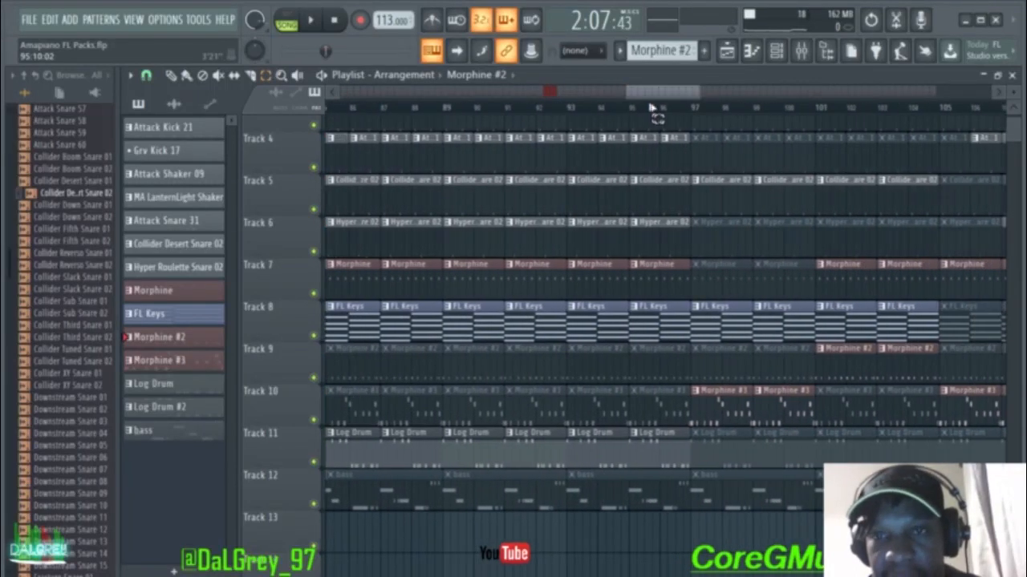
Step: Browse the Keyboards preset bank in the Morphine #3 preset library
left_click(776, 53)
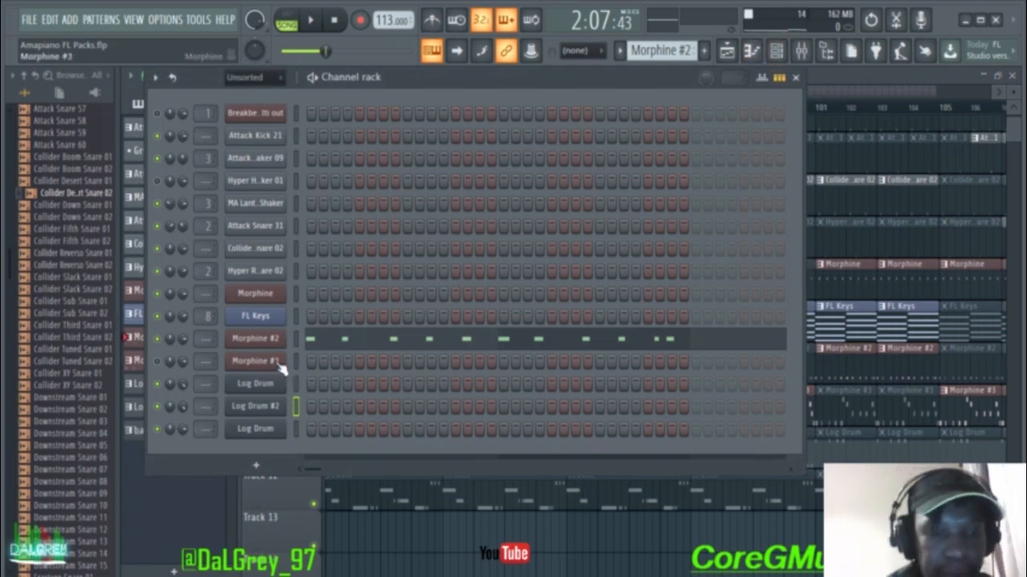
left_click(277, 363)
left_click(321, 148)
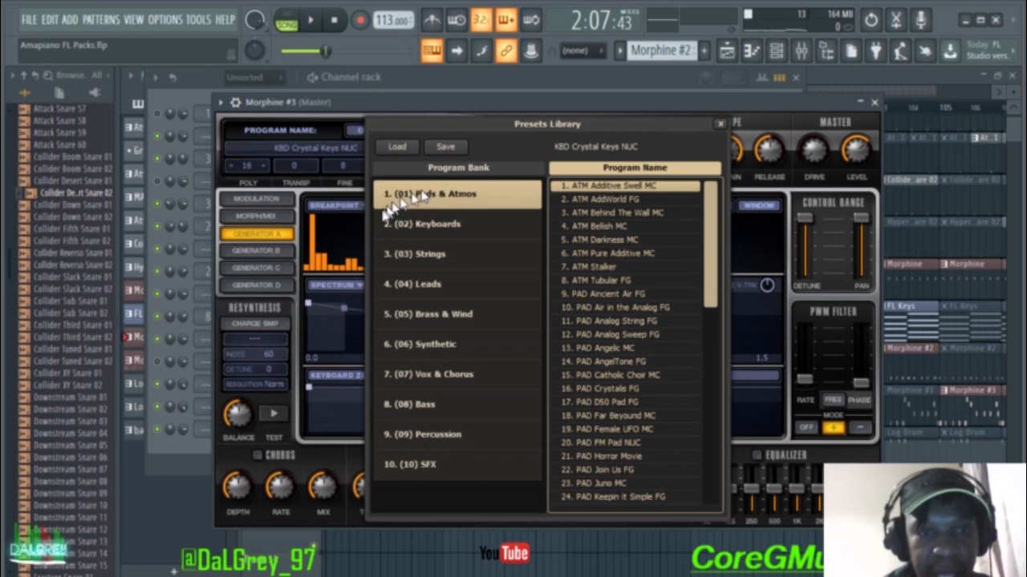
left_click(426, 226)
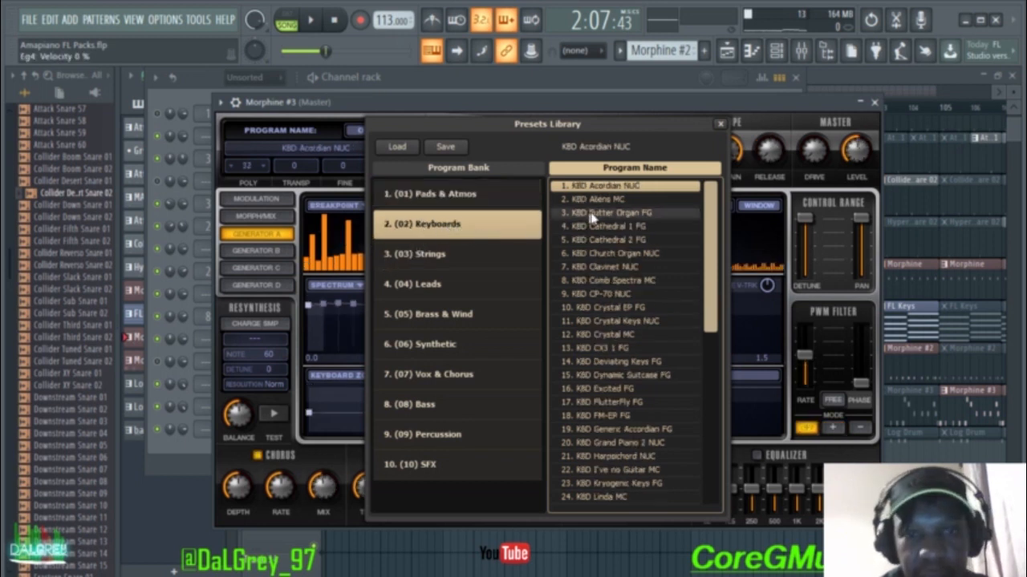
left_click(720, 125)
left_click(874, 104)
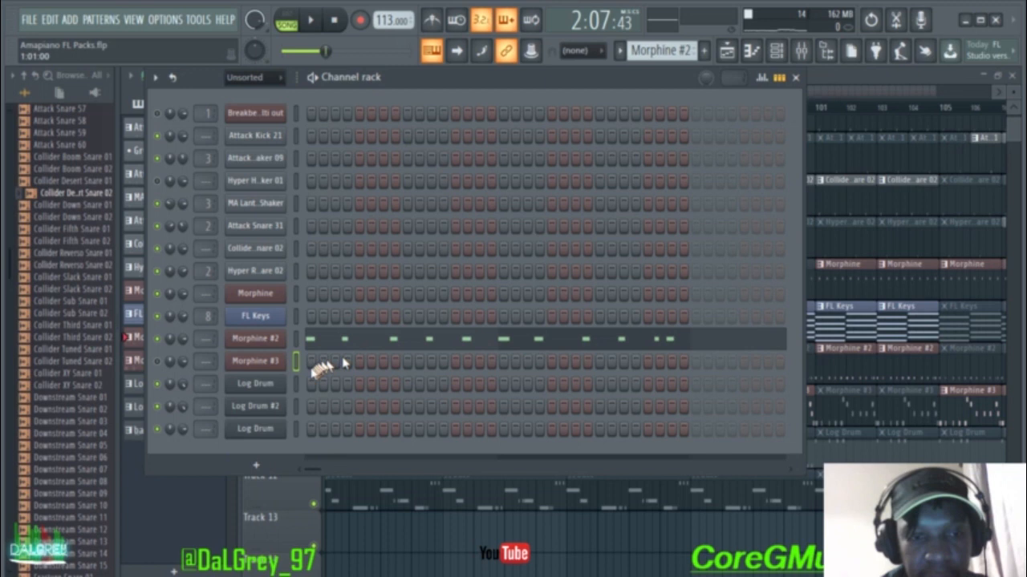
Step: Load the KBD Crystal EP FG preset onto Morphine #3 and close its windows
left_click(275, 361)
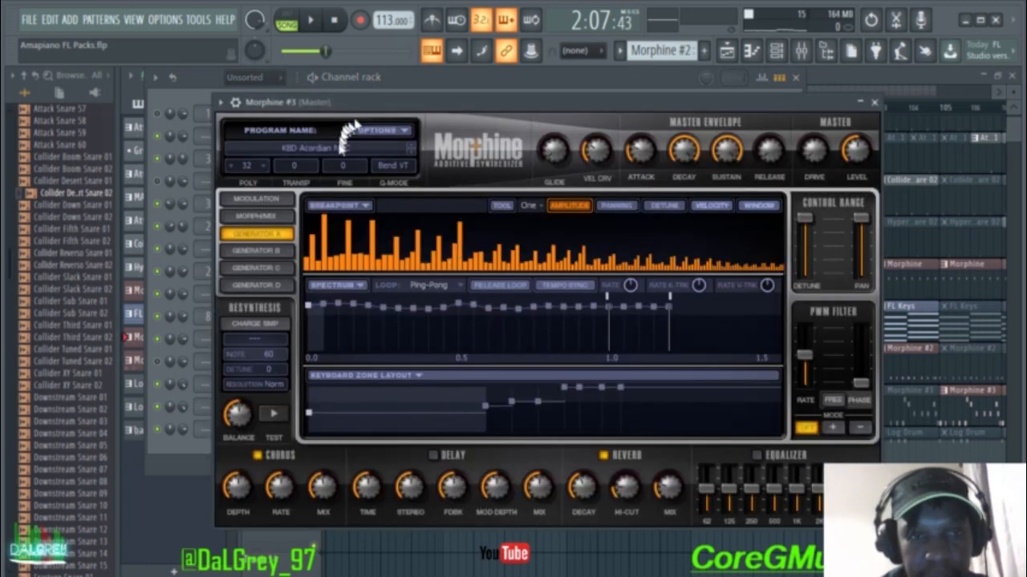
left_click(339, 154)
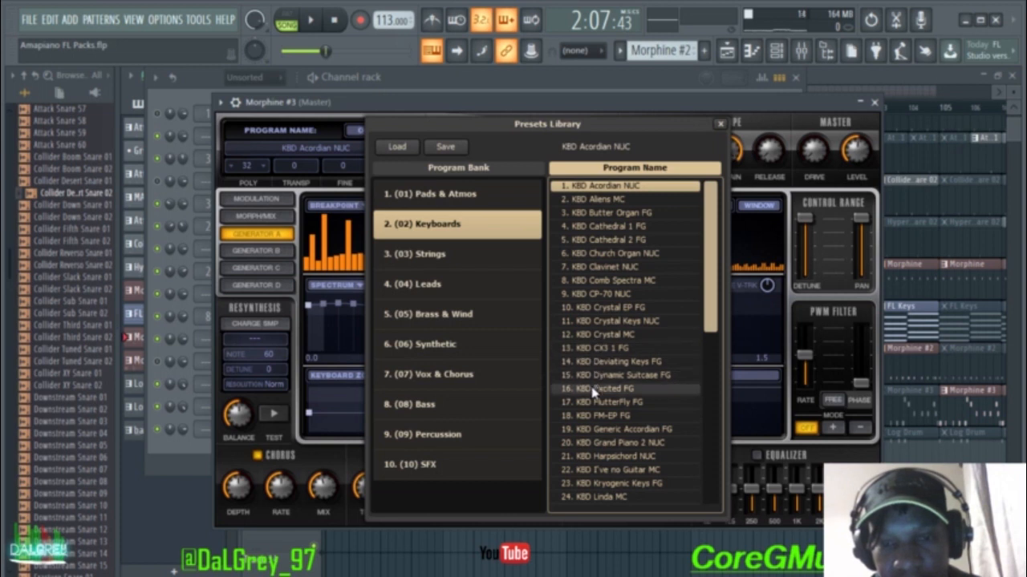
left_click(616, 321)
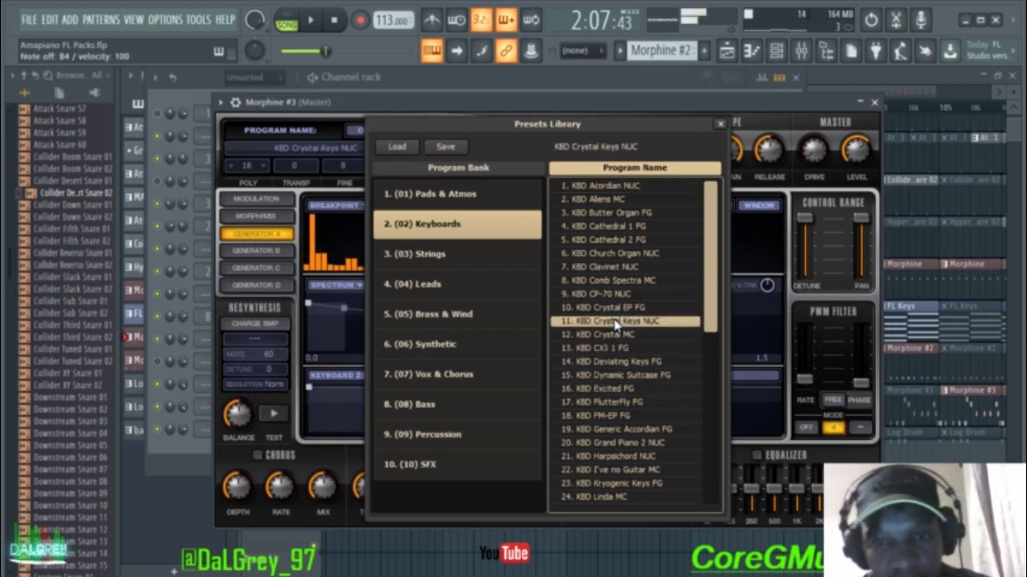
left_click(611, 308)
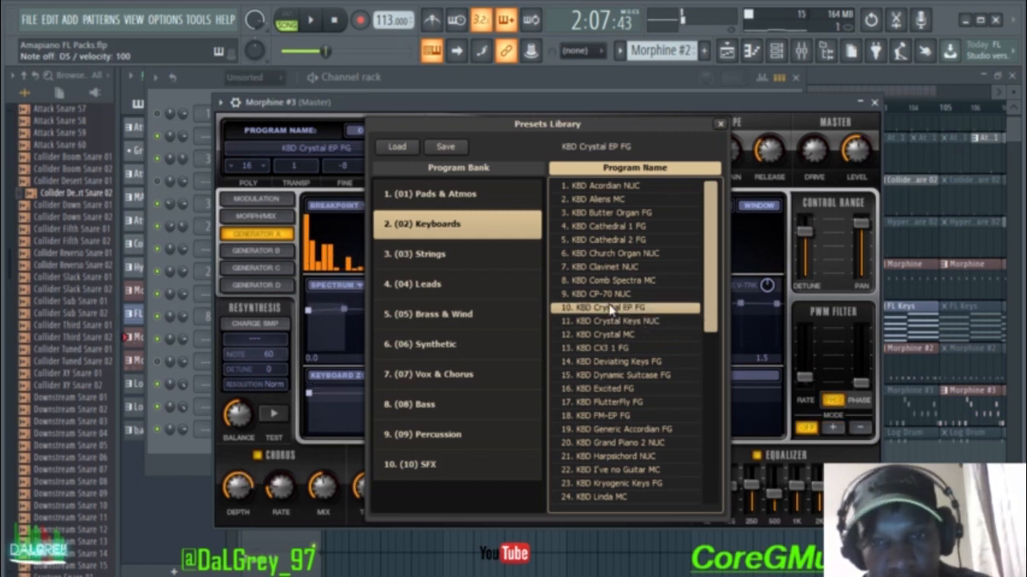
left_click(720, 124)
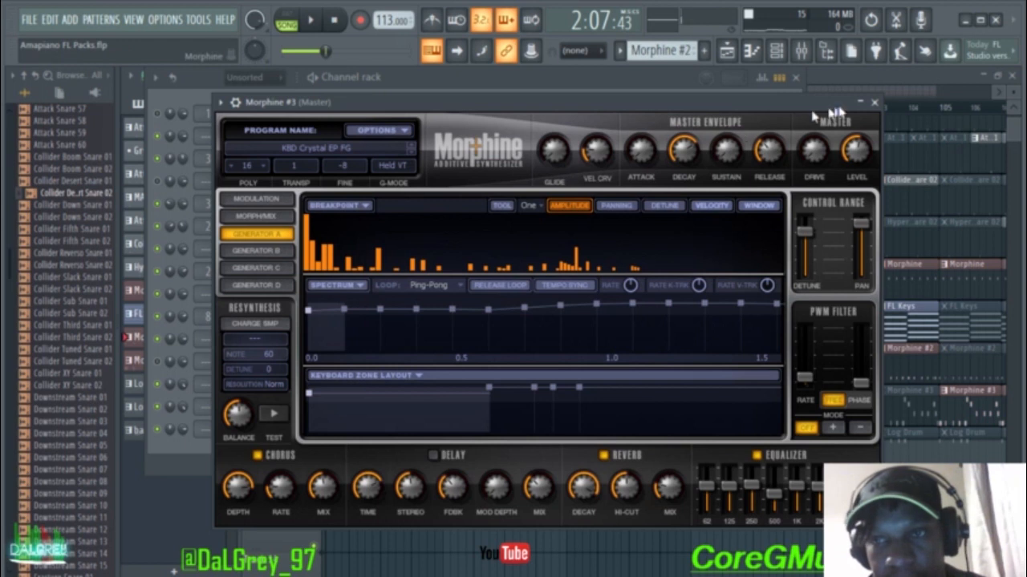
left_click(874, 102)
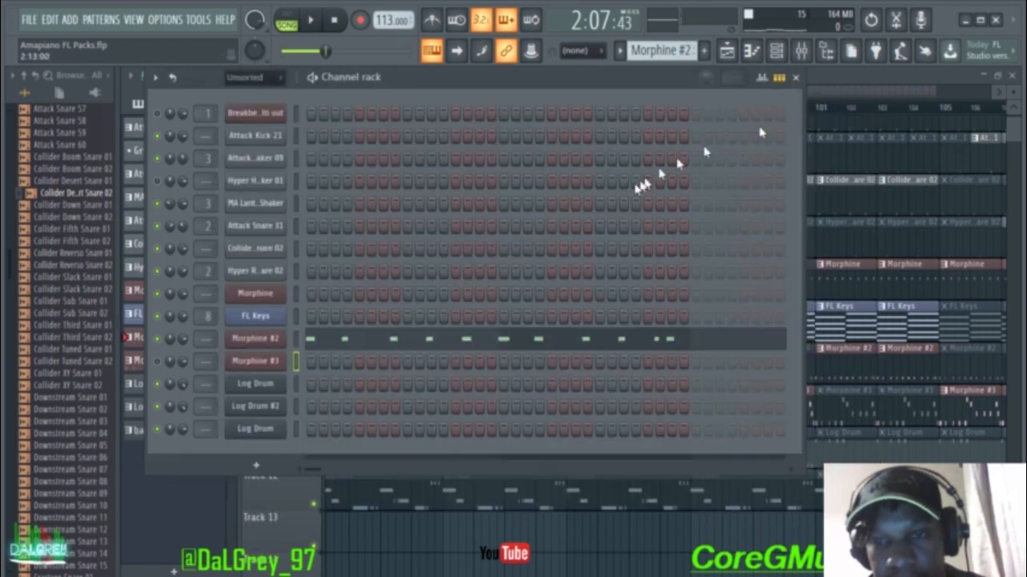
left_click(796, 78)
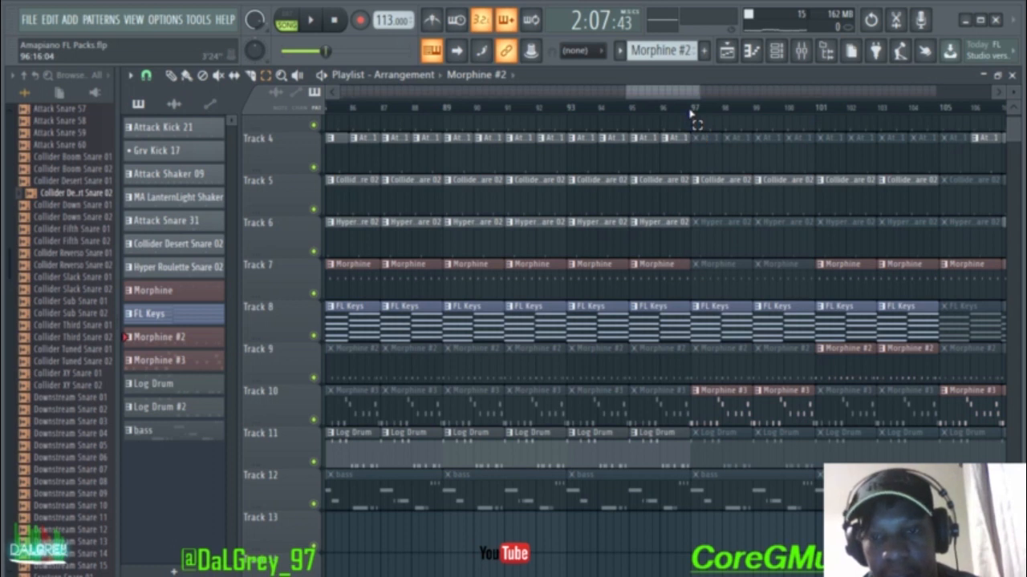
Step: Select bars 97–101, play them, and toggle the channel rack while listening
left_click_drag(690, 115, 817, 117)
key("space")
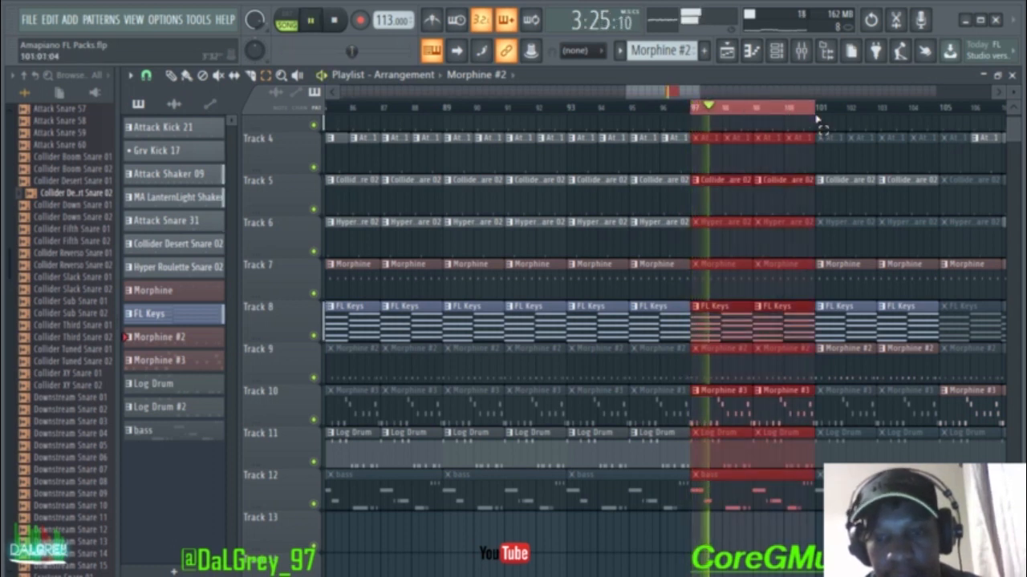
left_click(776, 51)
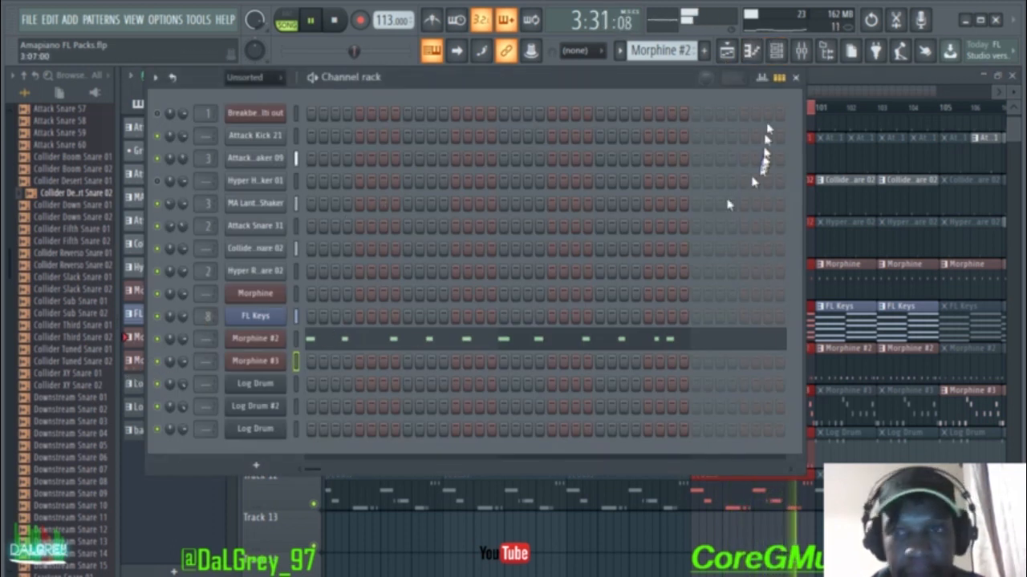
left_click(795, 77)
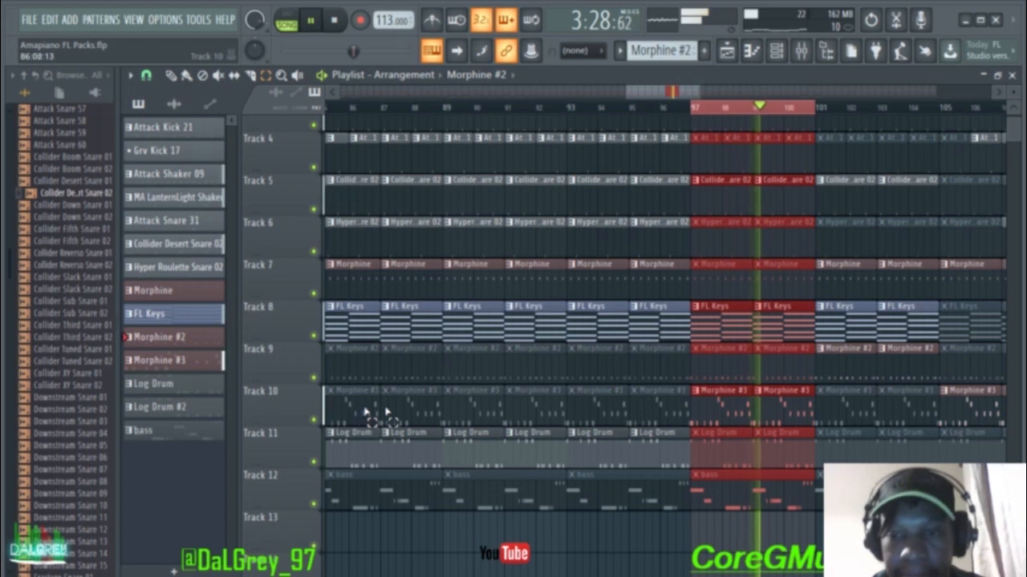
left_click(778, 53)
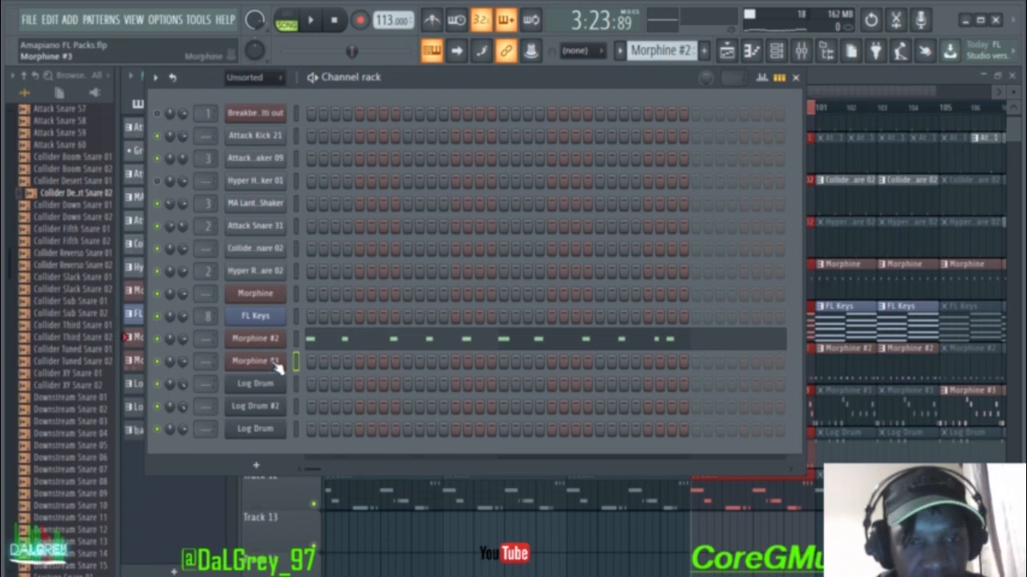
left_click(255, 361)
left_click(325, 158)
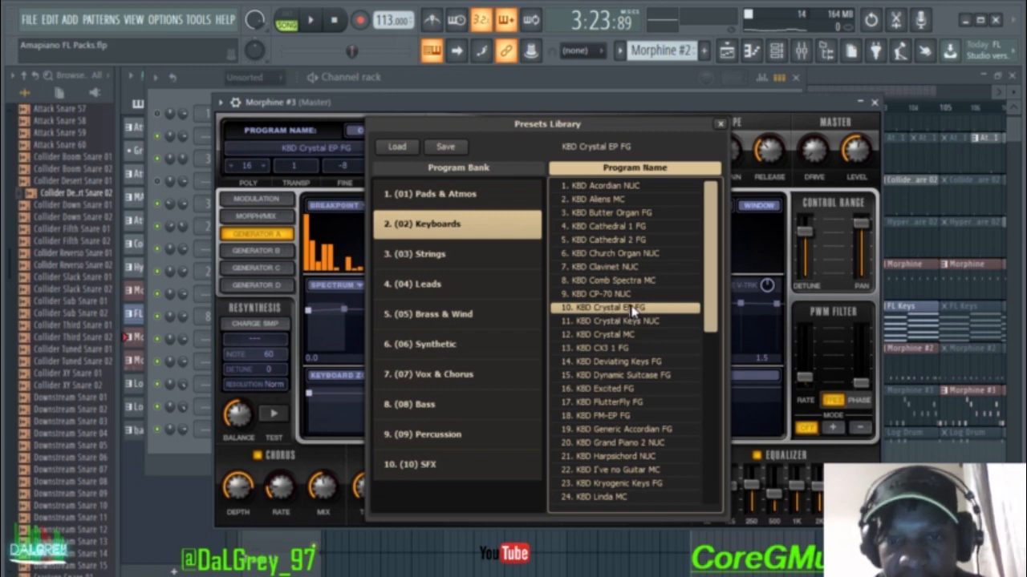
left_click(720, 124)
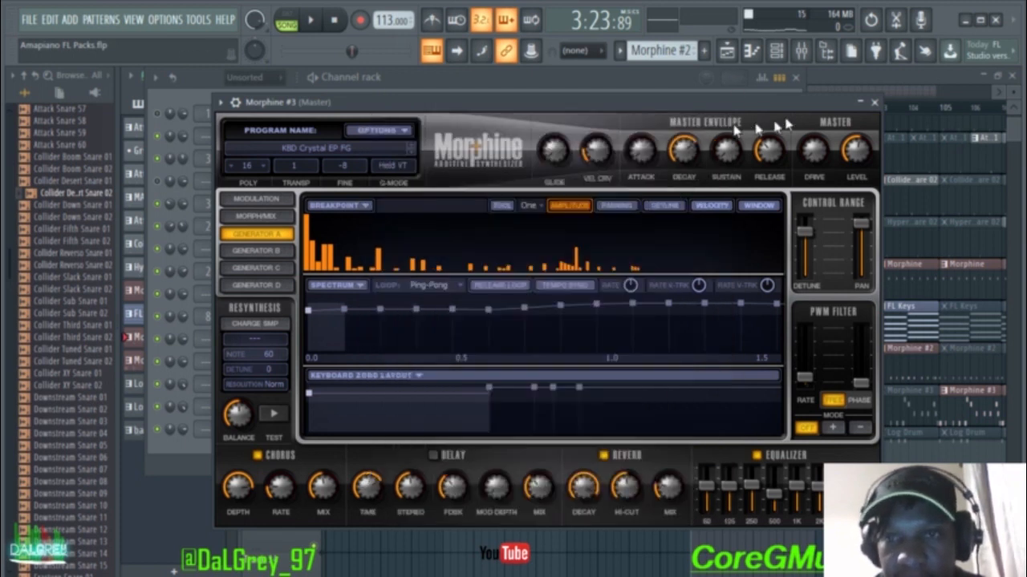
left_click(875, 103)
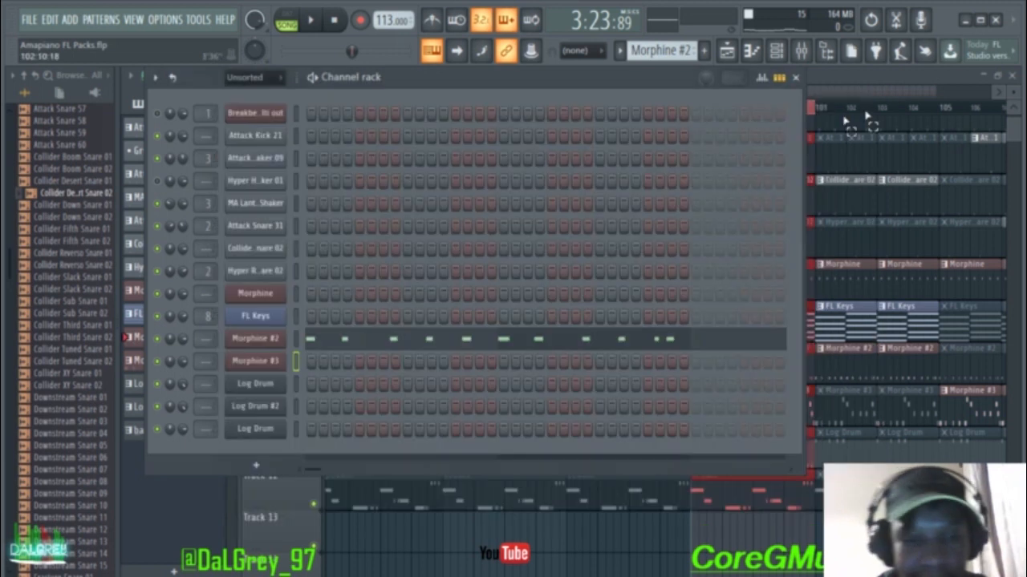
Step: Back in the playlist, play and stop the bars 97–101 loop, then clear its selection
left_click(796, 78)
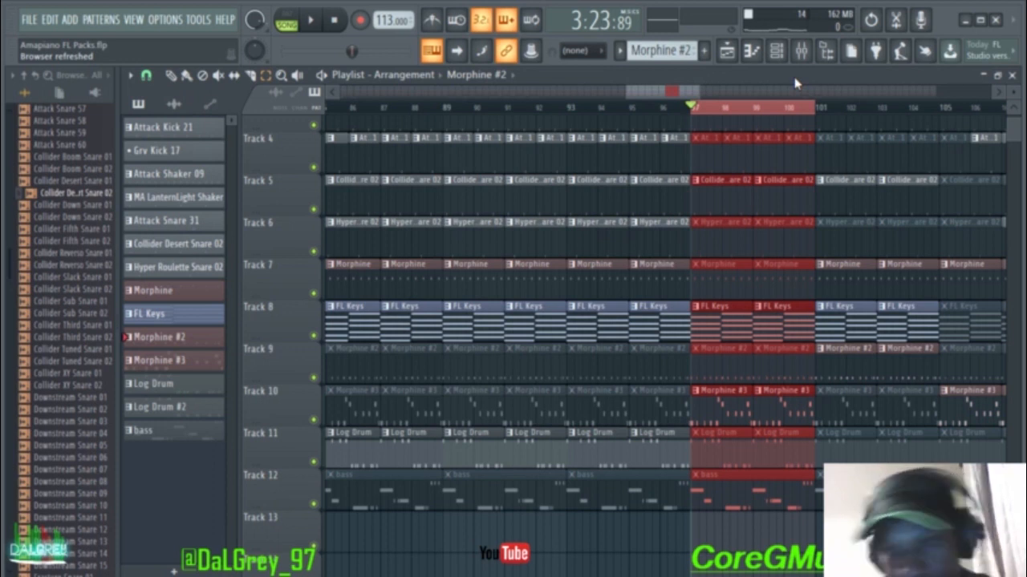
key("space")
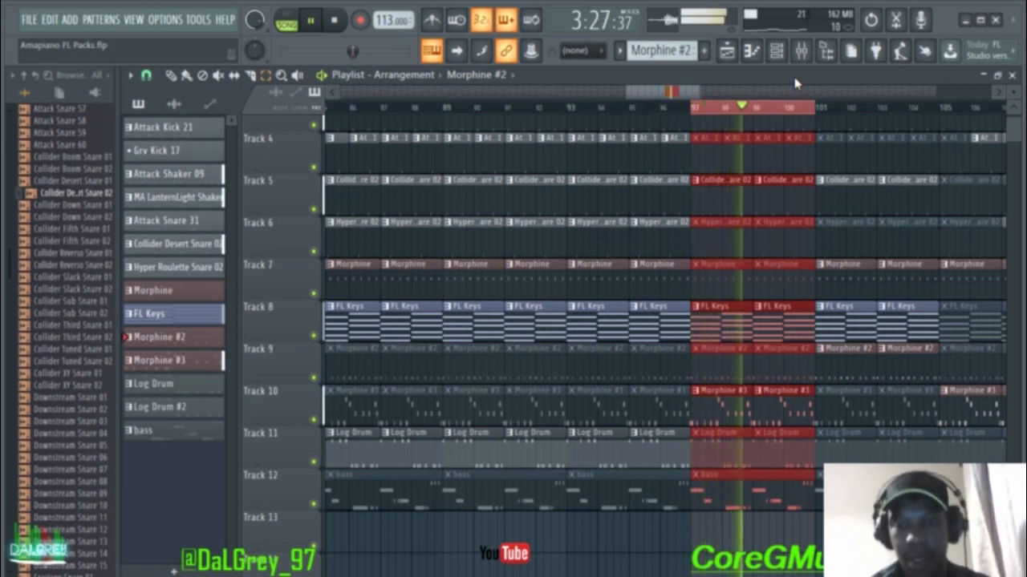
key("space")
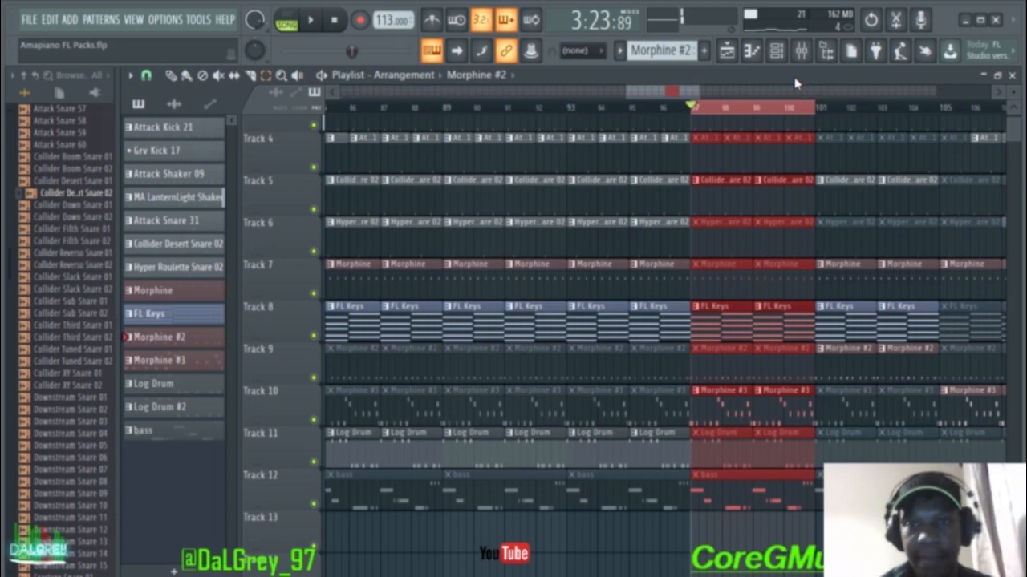
left_click(717, 110)
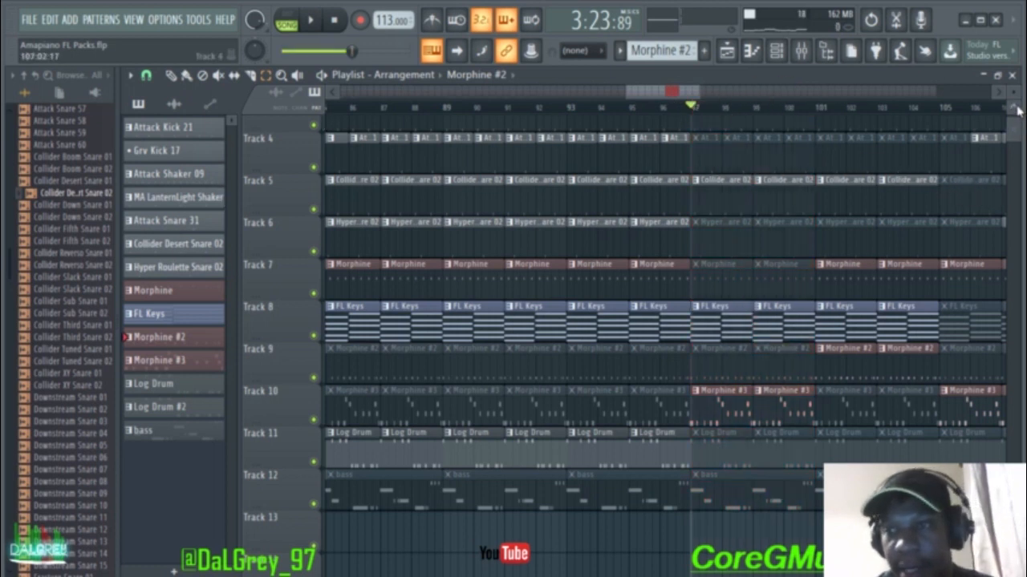
Step: Loop bars 105–113, stop playback, and clear that time selection
left_click_drag(1017, 130, 1017, 117)
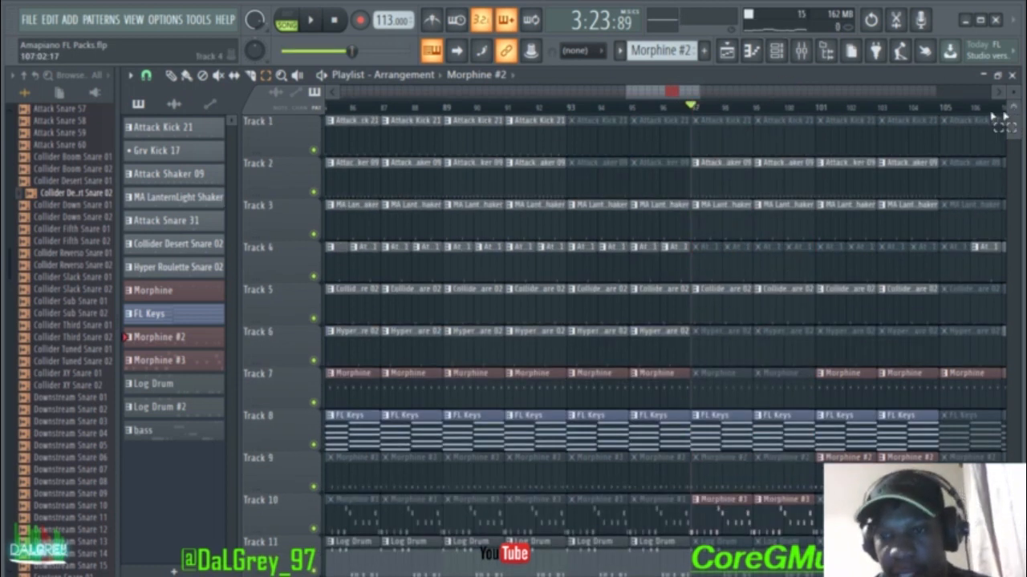
left_click_drag(670, 88, 707, 92)
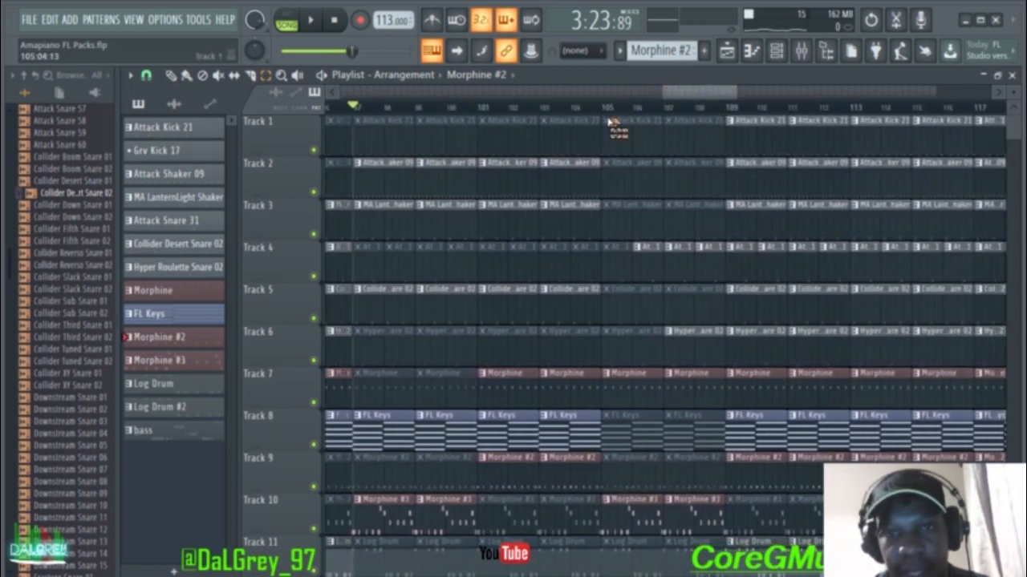
left_click_drag(602, 114, 725, 116)
key("space")
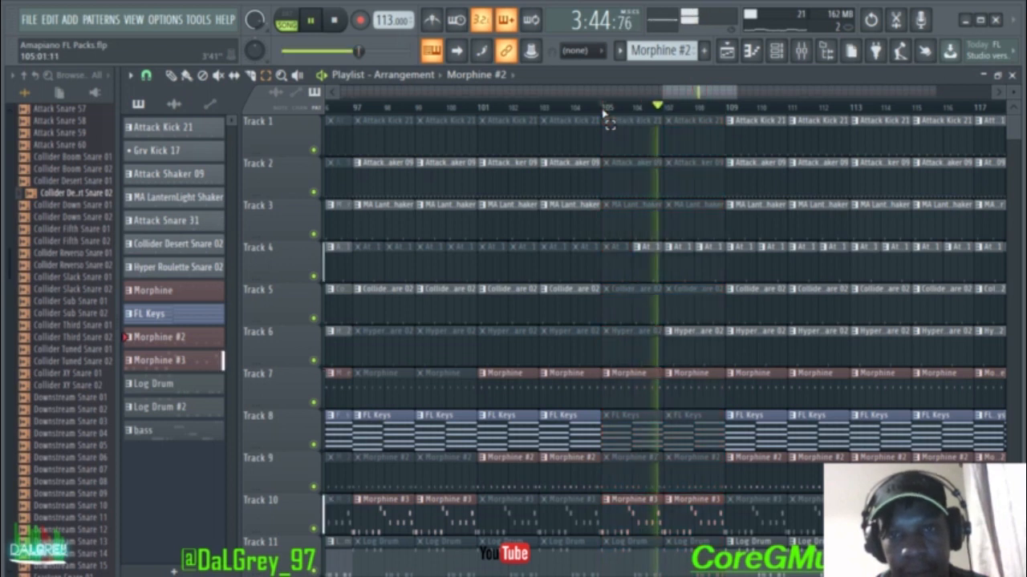
left_click_drag(705, 115, 739, 115)
left_click_drag(766, 116, 850, 115)
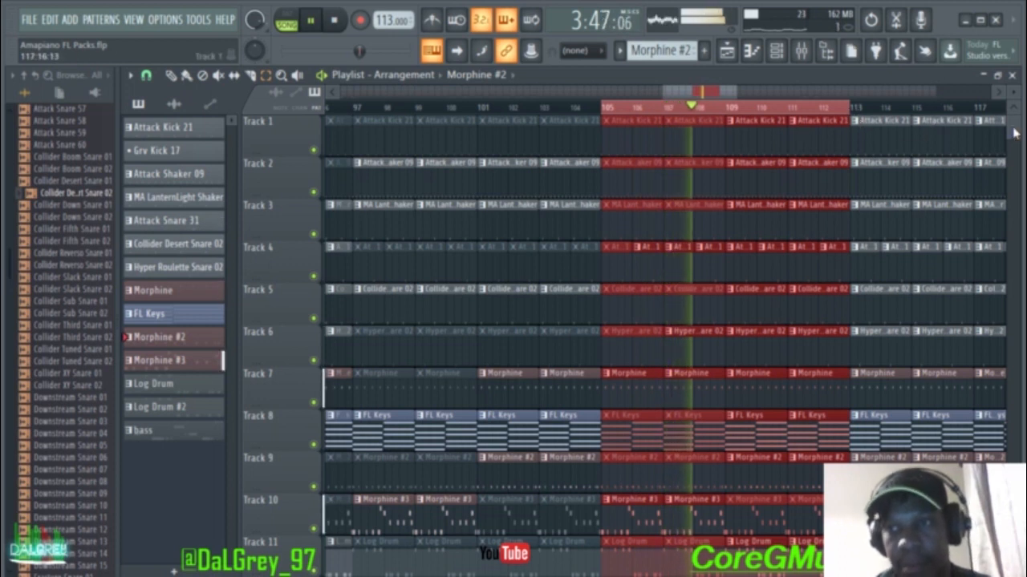
scroll(1014, 136, "down", 3)
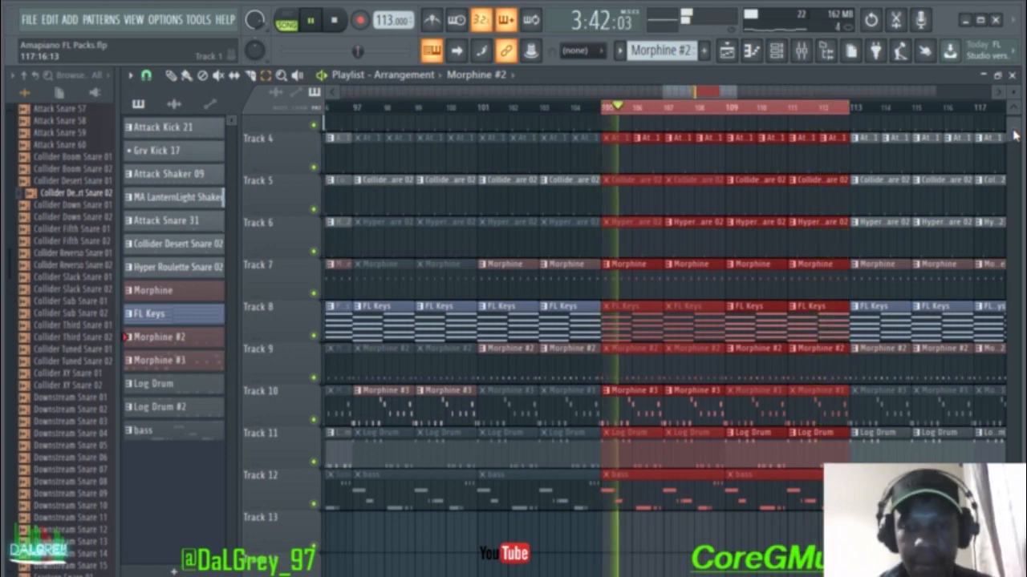
key("space")
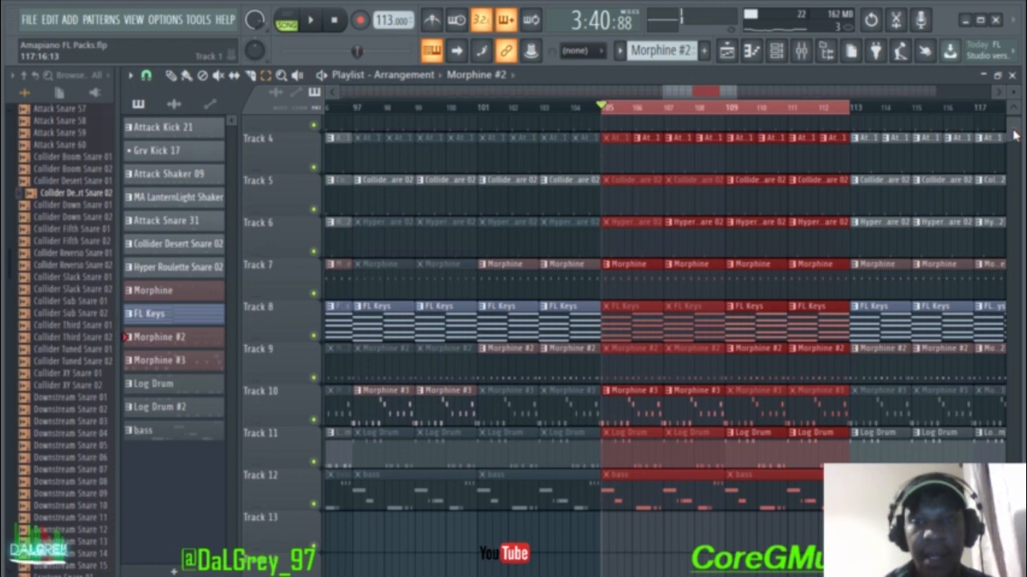
left_click(697, 107, "ctrl")
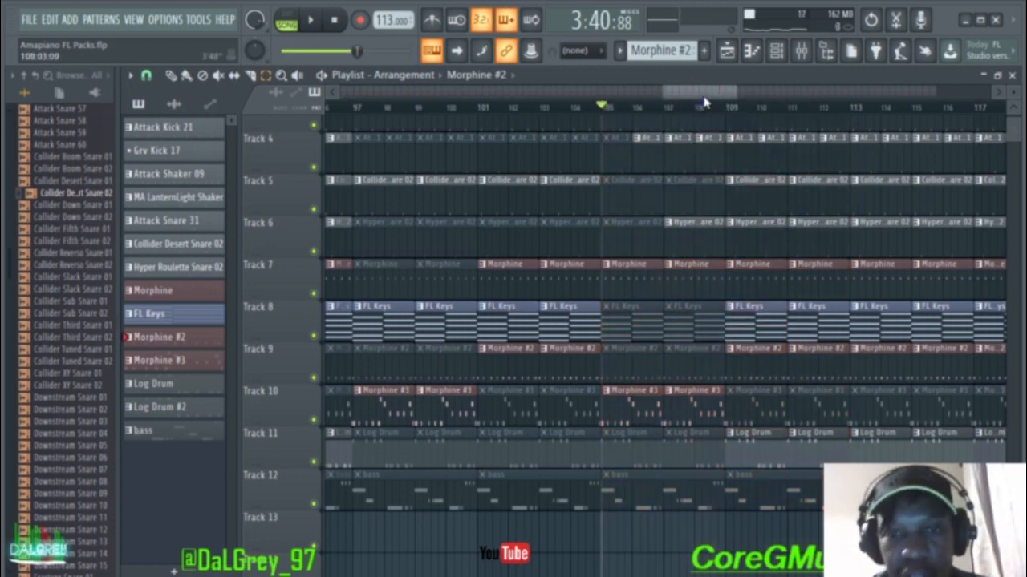
Step: Zoom out to the whole song, shrink track heights, and play from bar 1
left_click_drag(703, 95, 838, 95)
scroll(1015, 130, "up", 1)
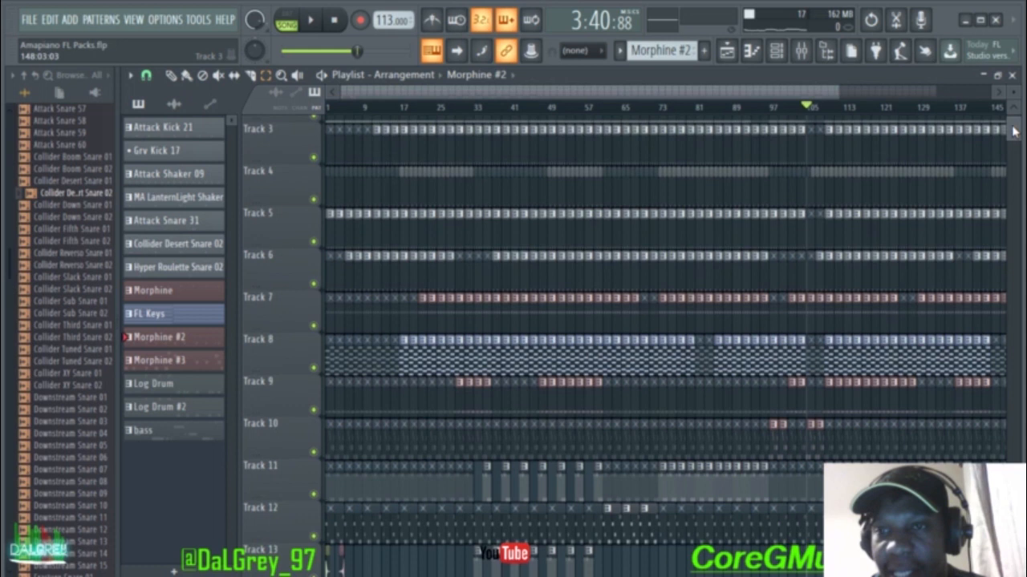
left_click_drag(1015, 131, 1014, 123)
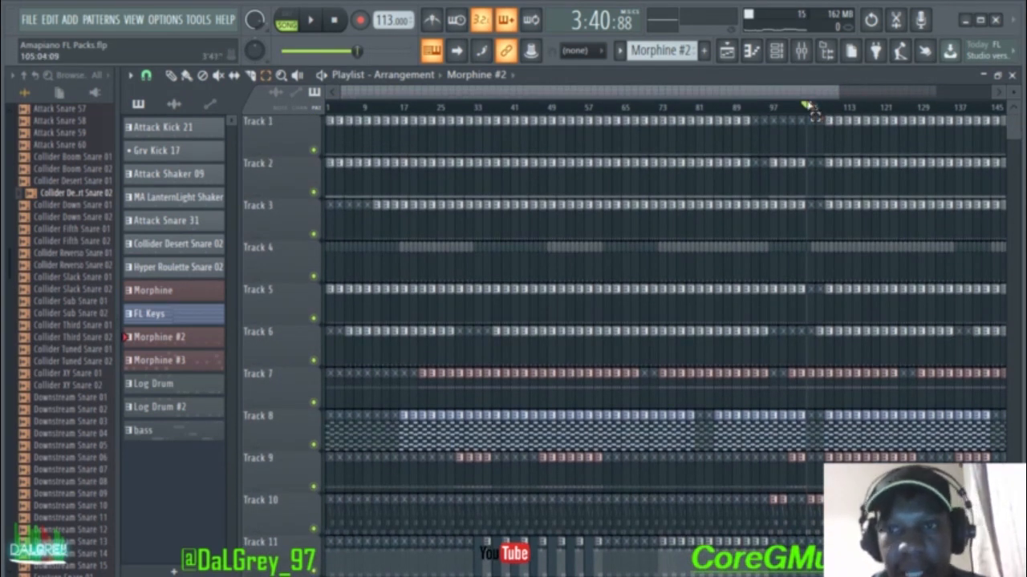
left_click_drag(809, 107, 324, 109)
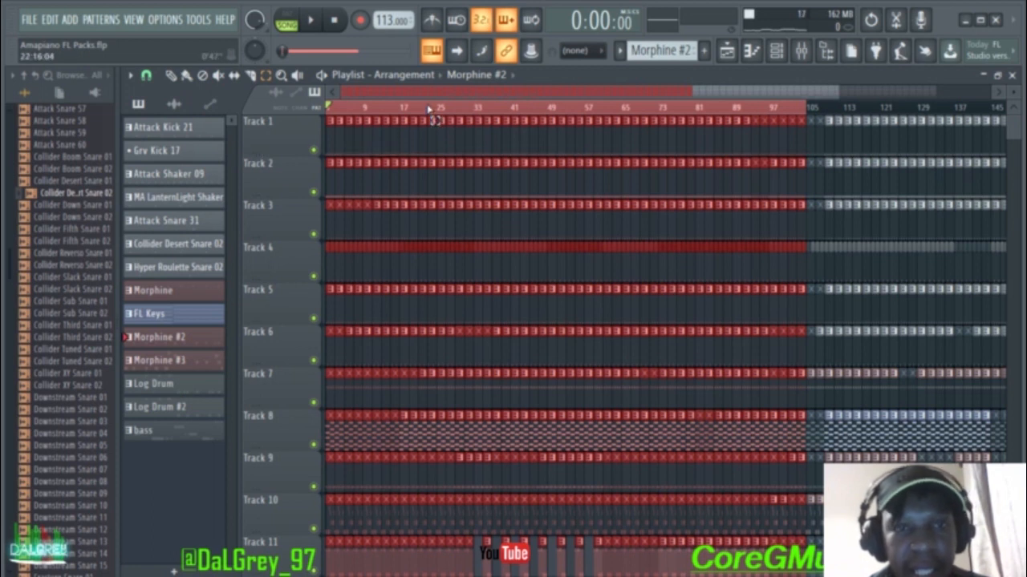
left_click(659, 111)
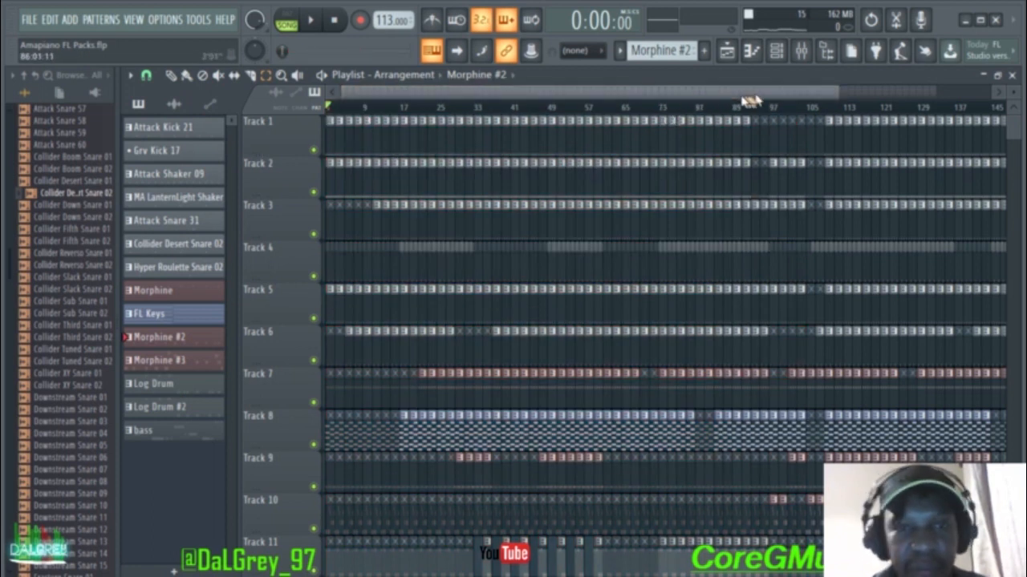
key("space")
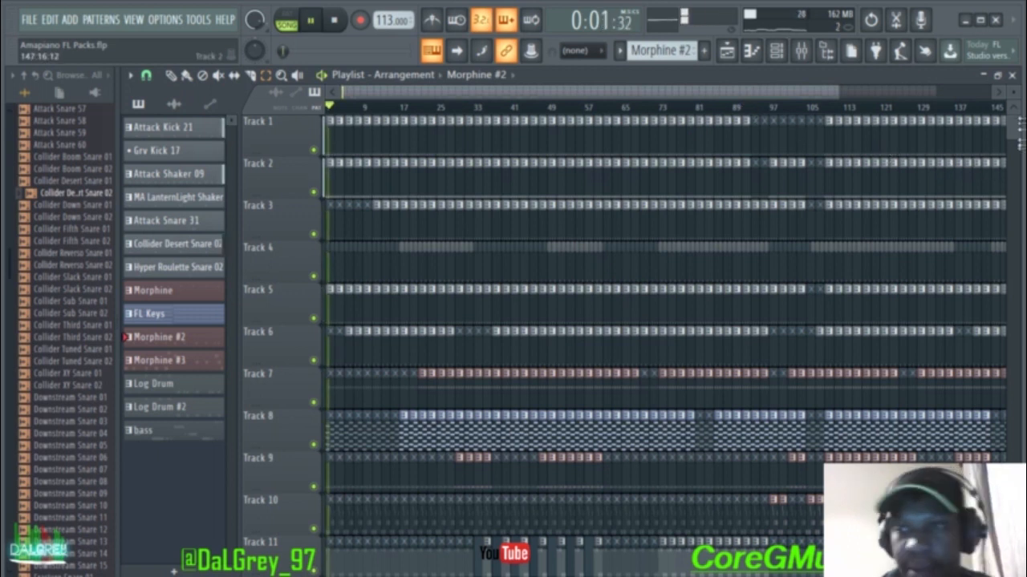
left_click_drag(1017, 105, 1015, 93)
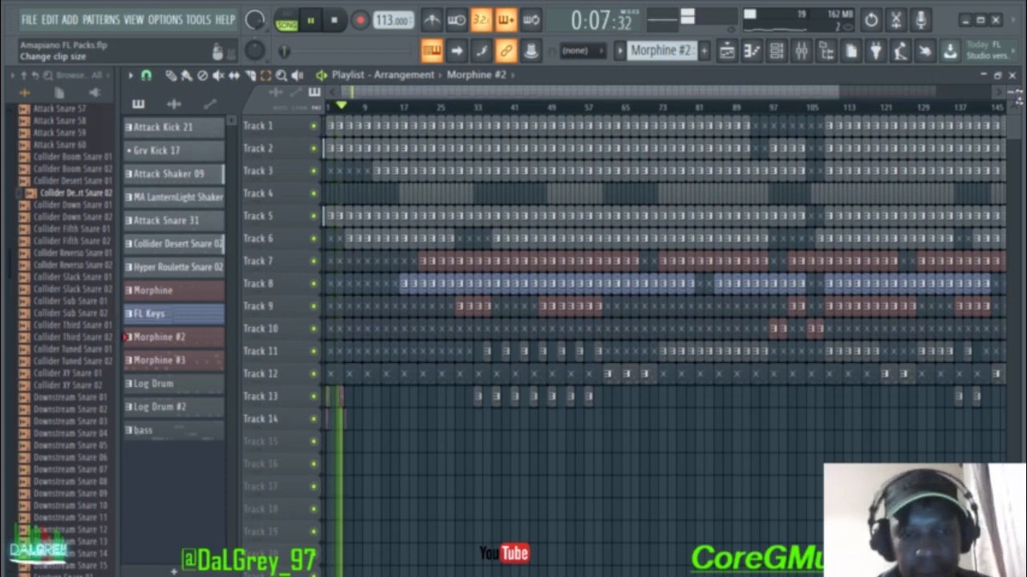
left_click(777, 50)
key("space")
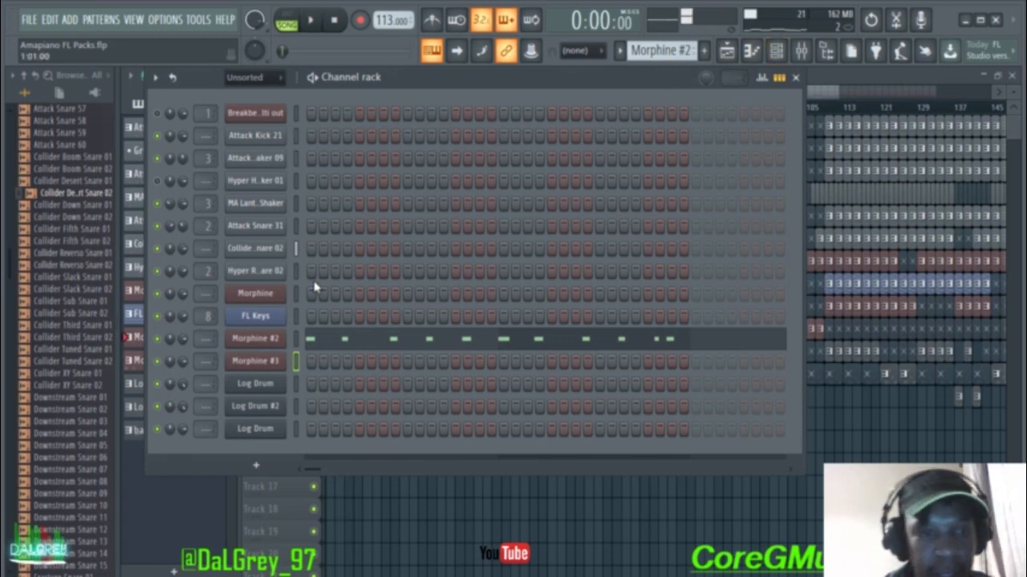
right_click(163, 117)
left_click(161, 120)
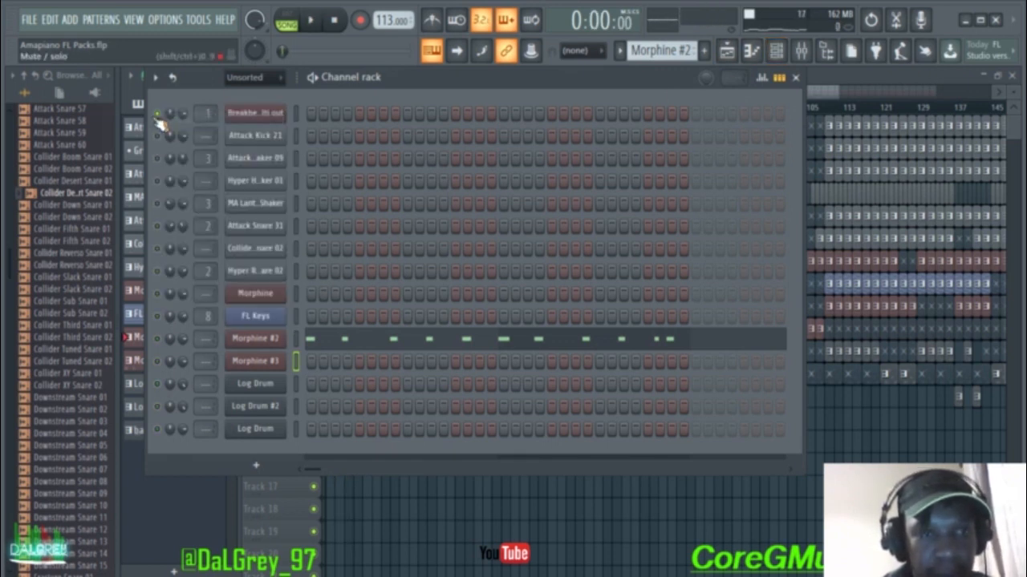
right_click(161, 120)
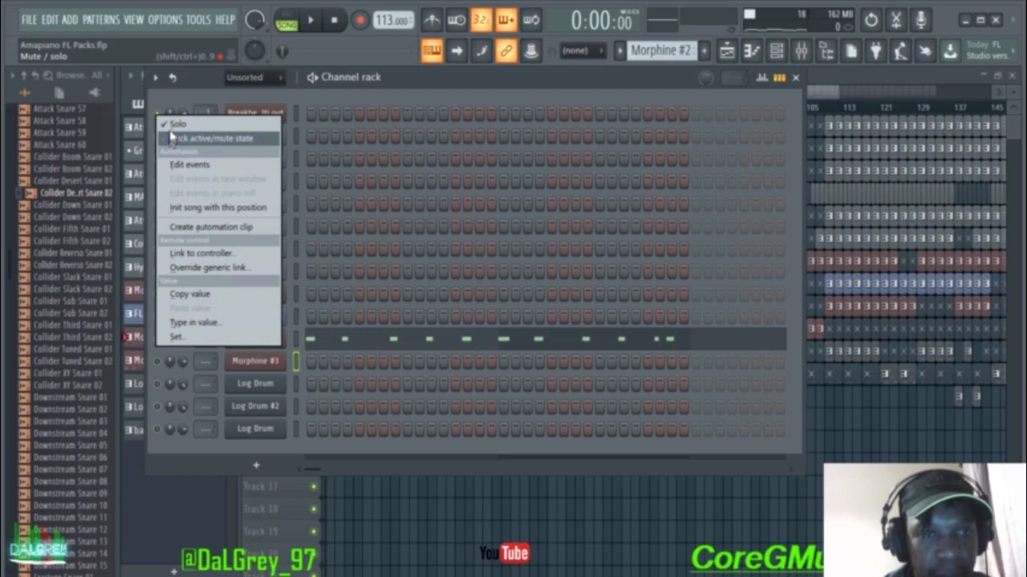
left_click(172, 125)
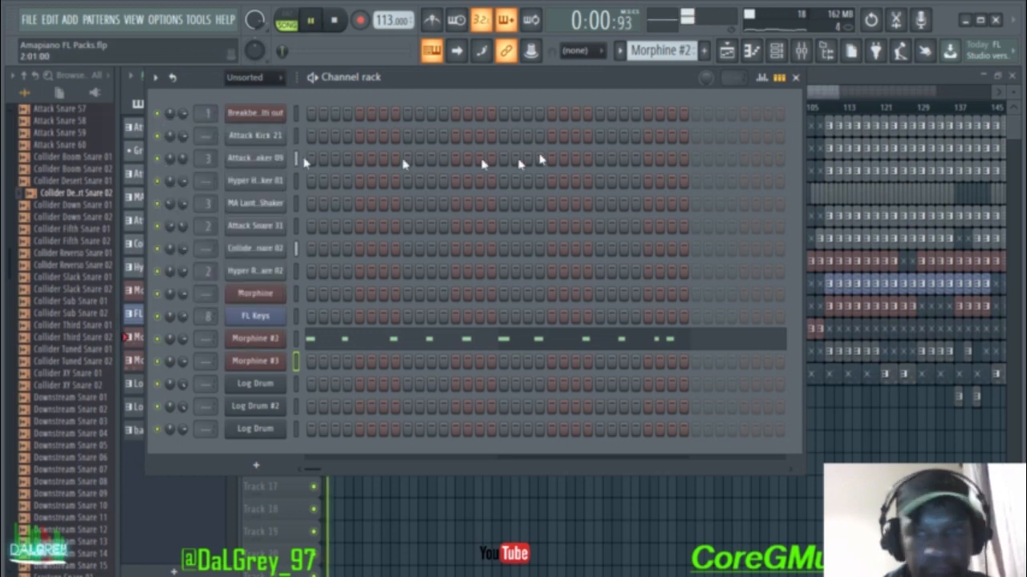
left_click(795, 78)
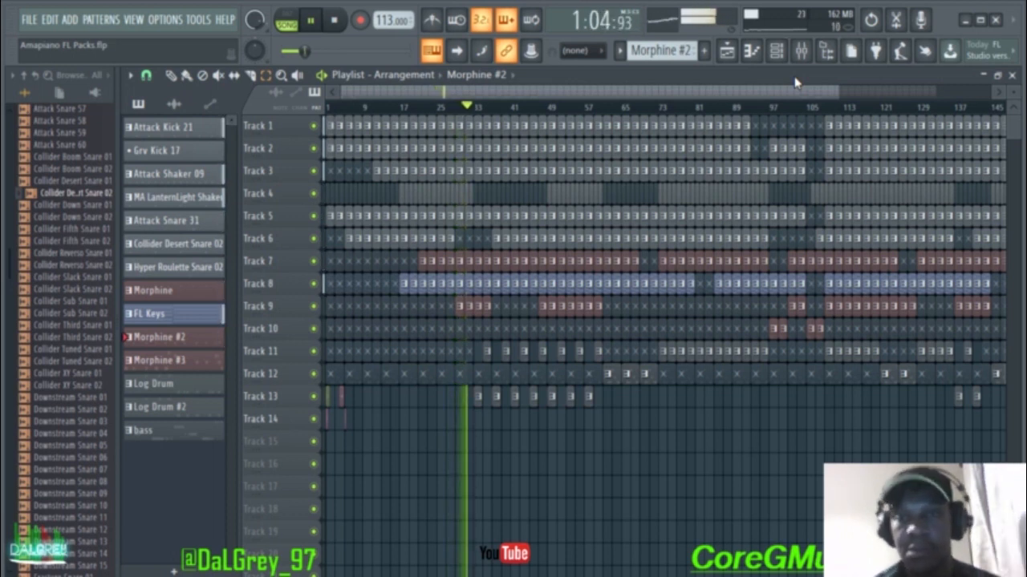
Step: Browse the Keyboards preset bank in the Morphine synth's preset library
left_click(775, 51)
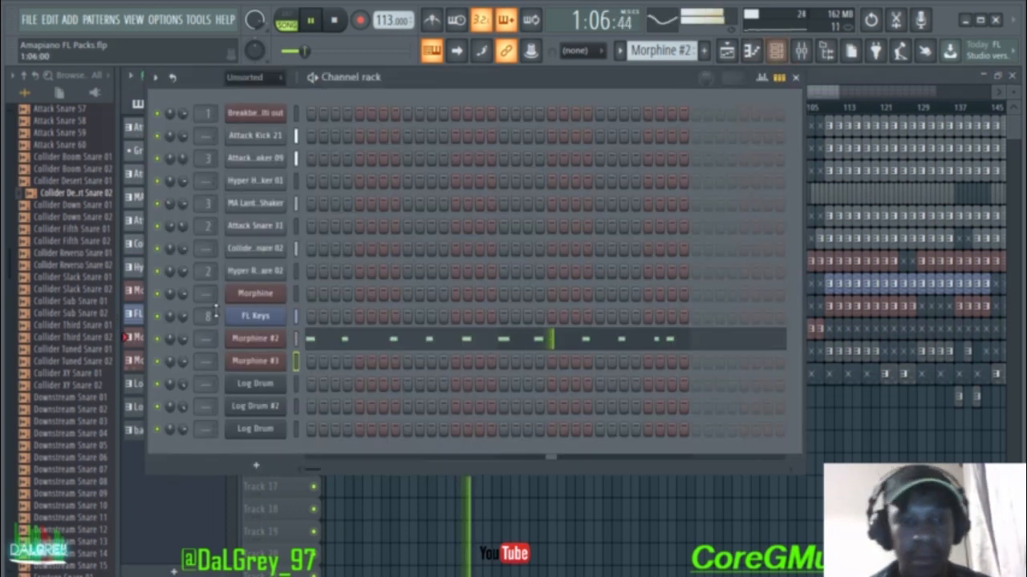
left_click(256, 296)
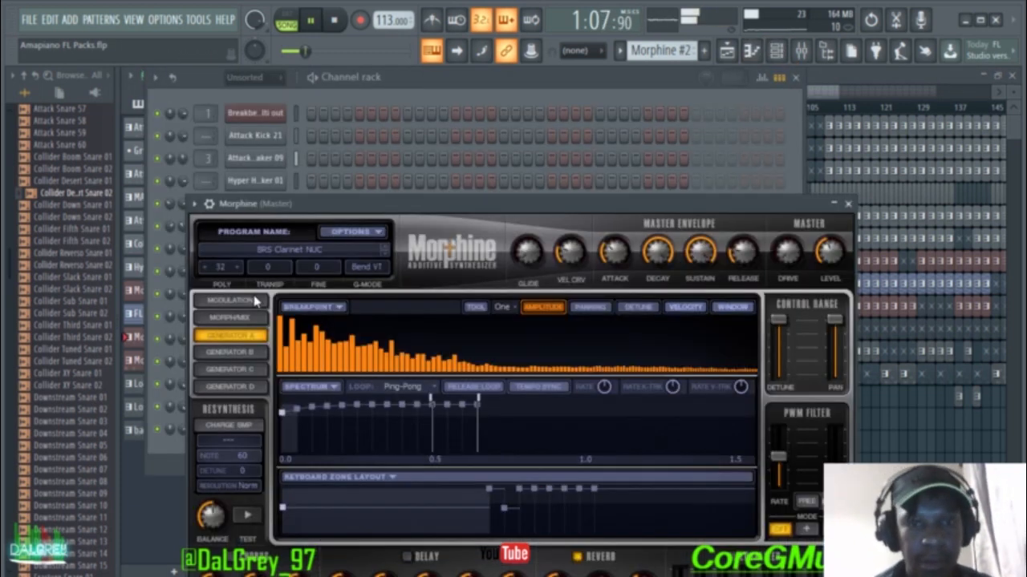
left_click(334, 255)
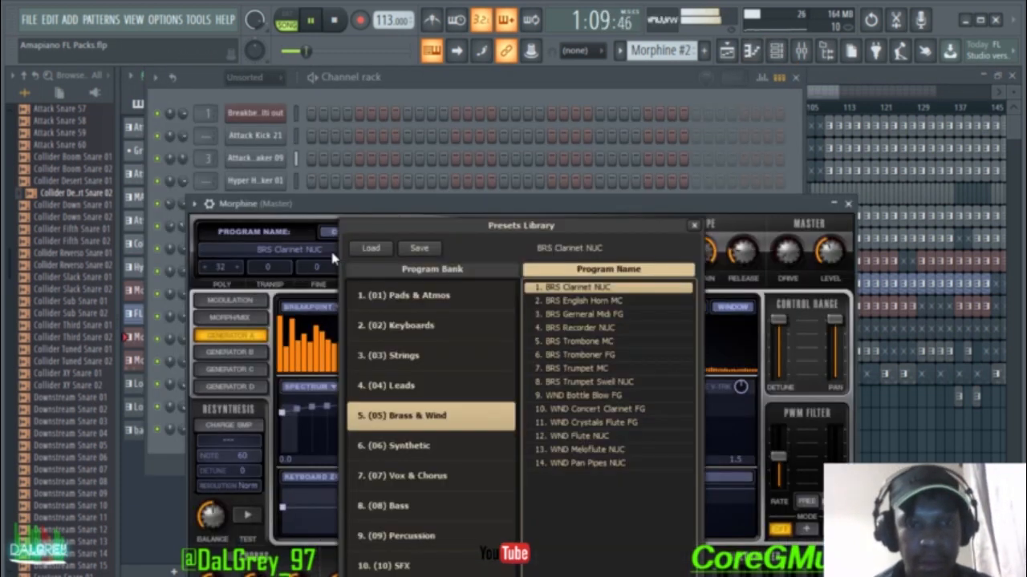
left_click(433, 324)
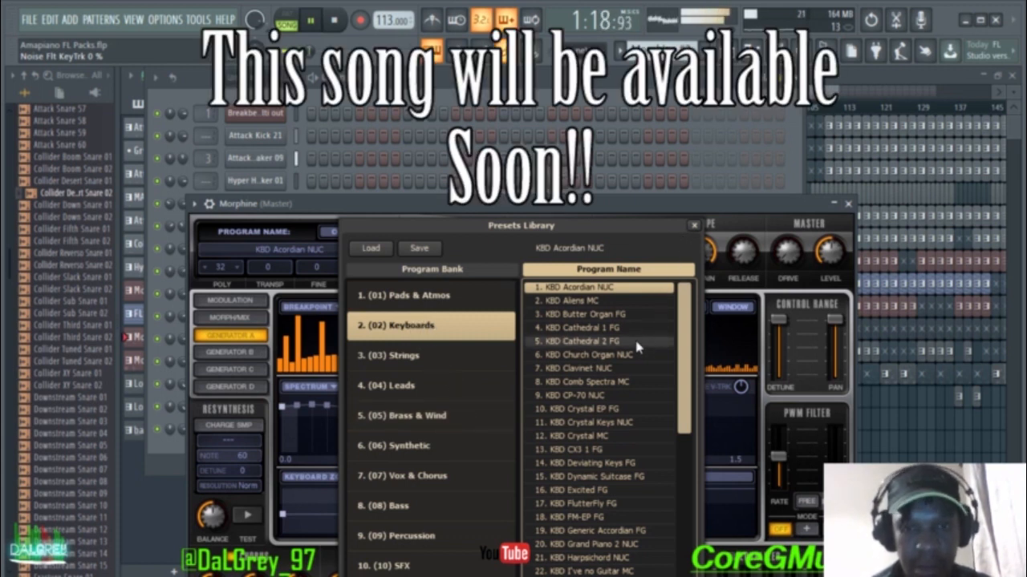
scroll(683, 341, "down", 1)
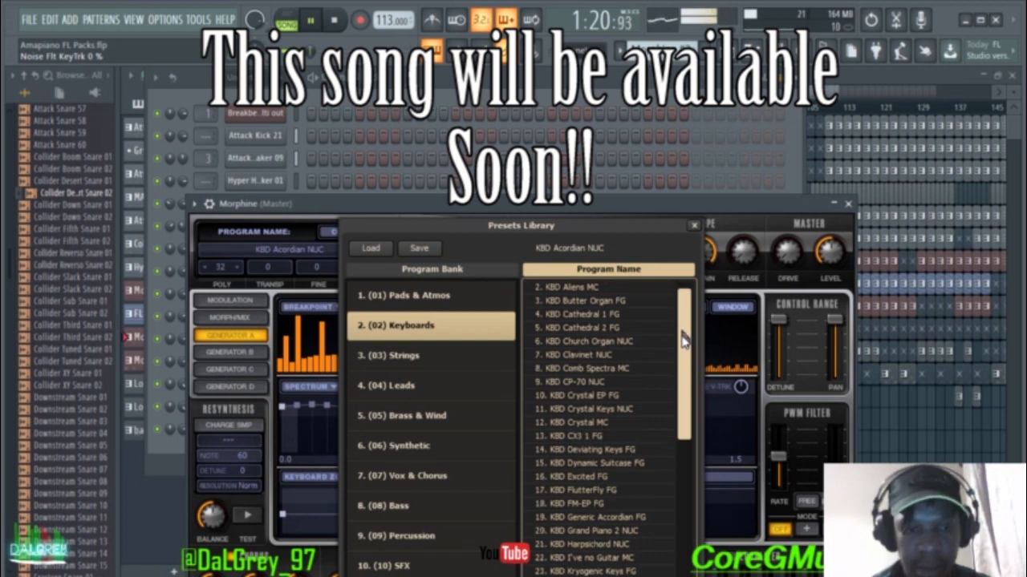
left_click(695, 227)
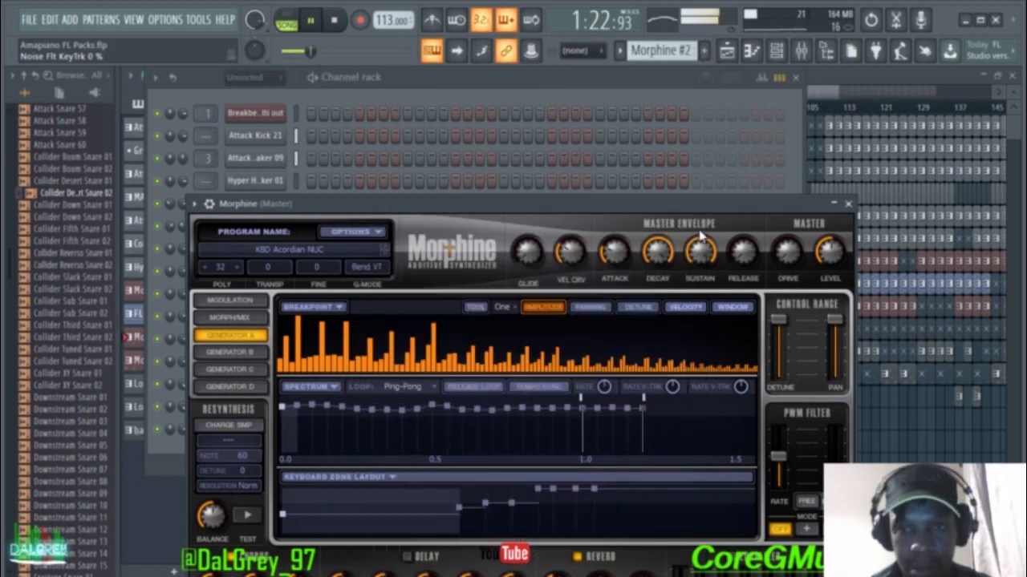
left_click(849, 204)
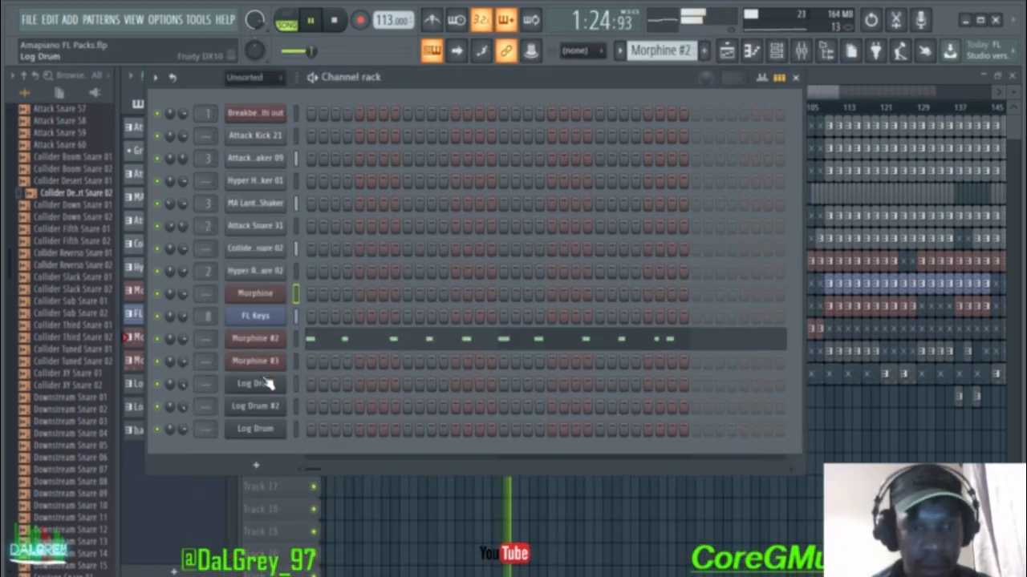
Step: Load the Brass & Wind preset BRS Clarinet NUC on Morphine and close its windows
left_click(267, 294)
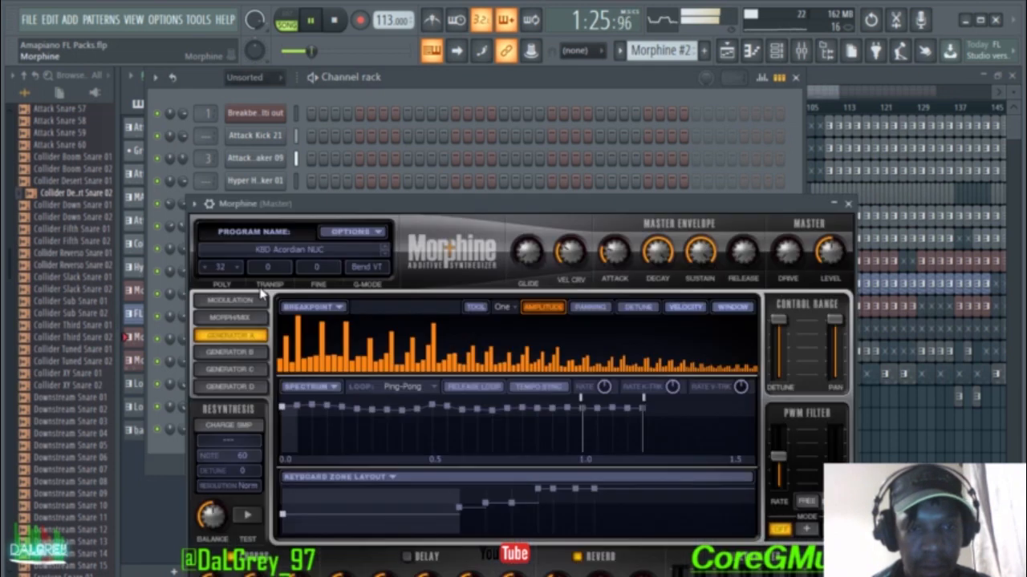
left_click(307, 255)
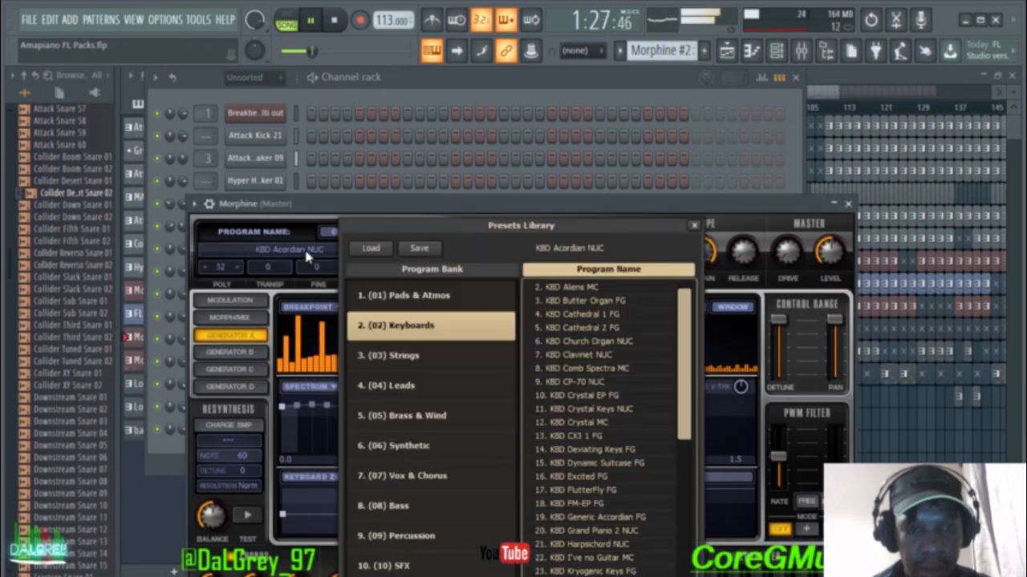
left_click(409, 420)
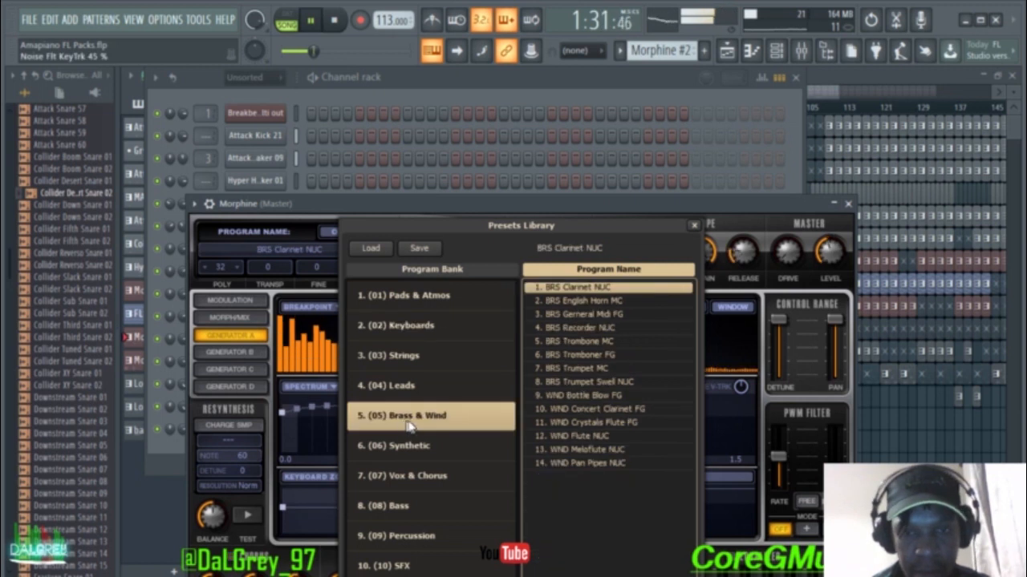
left_click(694, 227)
left_click(853, 206)
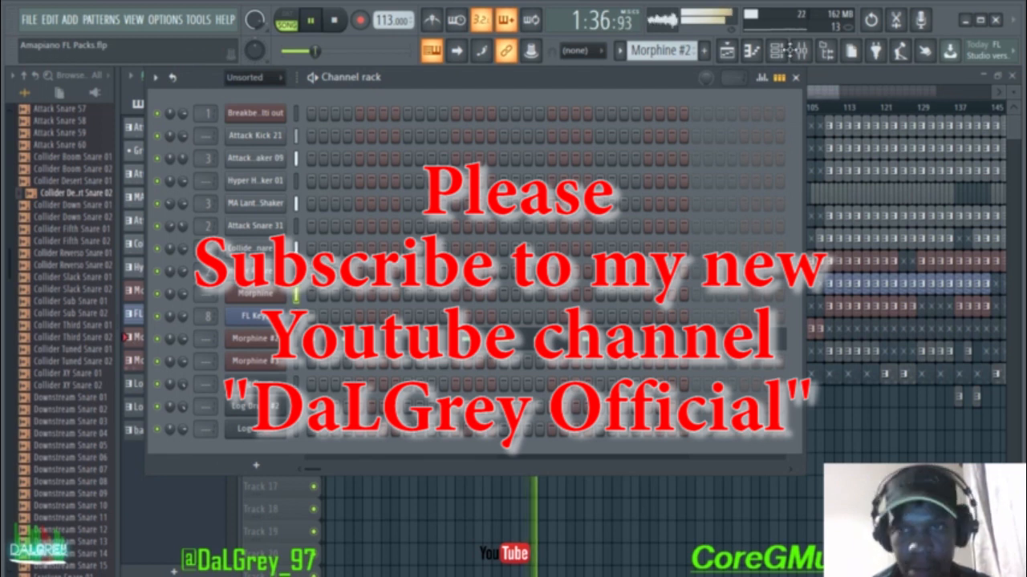
left_click(795, 77)
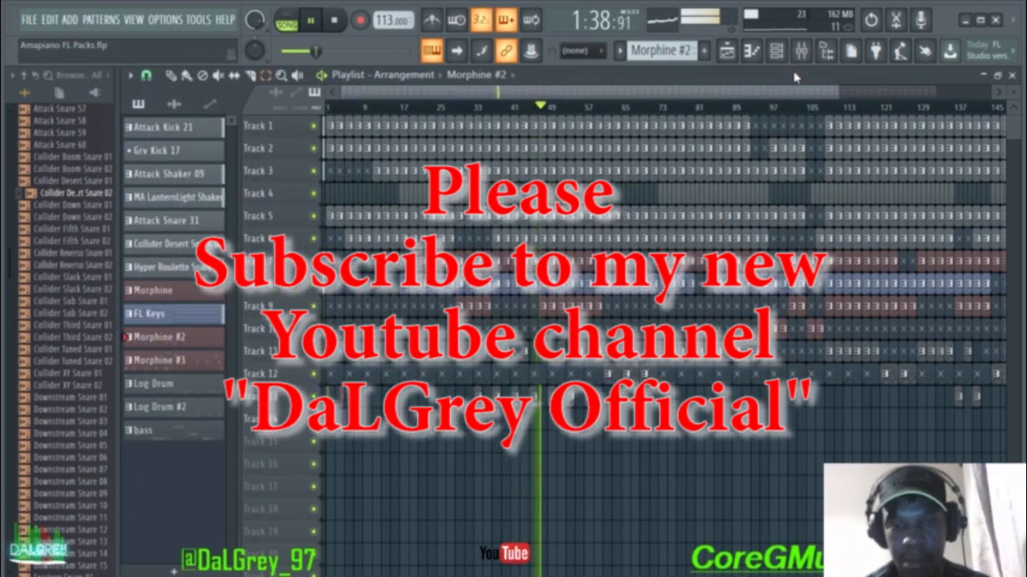
Step: Try KBD Crystal EP FG, Keys NUC and MC on Morphine #2, keeping KBD Crystal Keys NUC
left_click(778, 58)
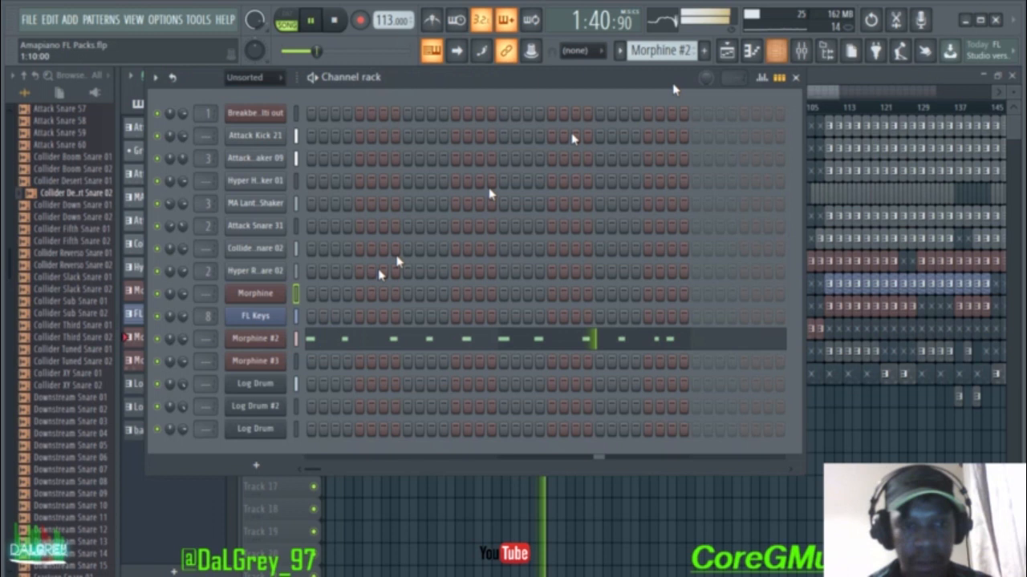
left_click(260, 344)
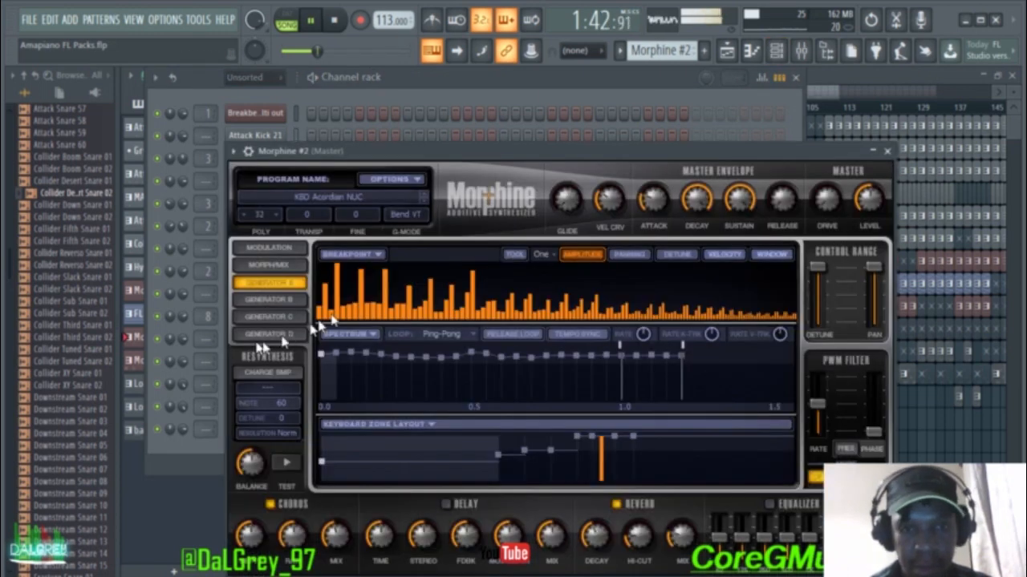
left_click(361, 202)
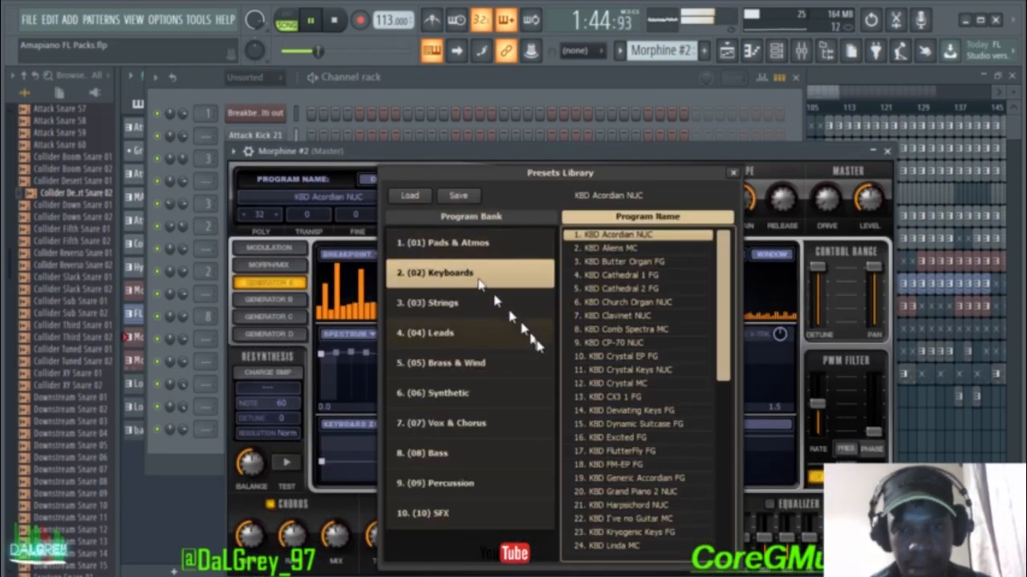
left_click(633, 357)
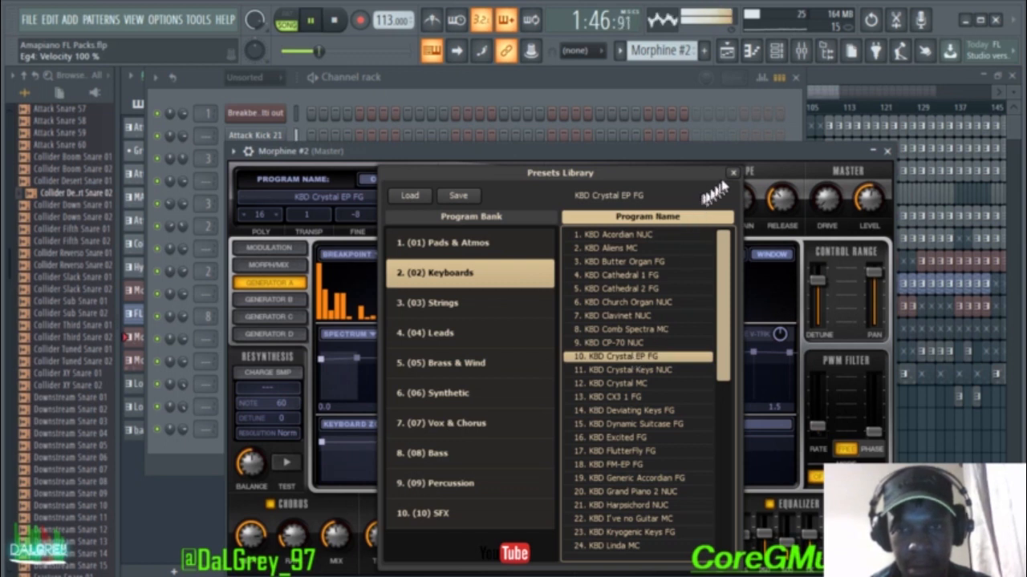
left_click(594, 371)
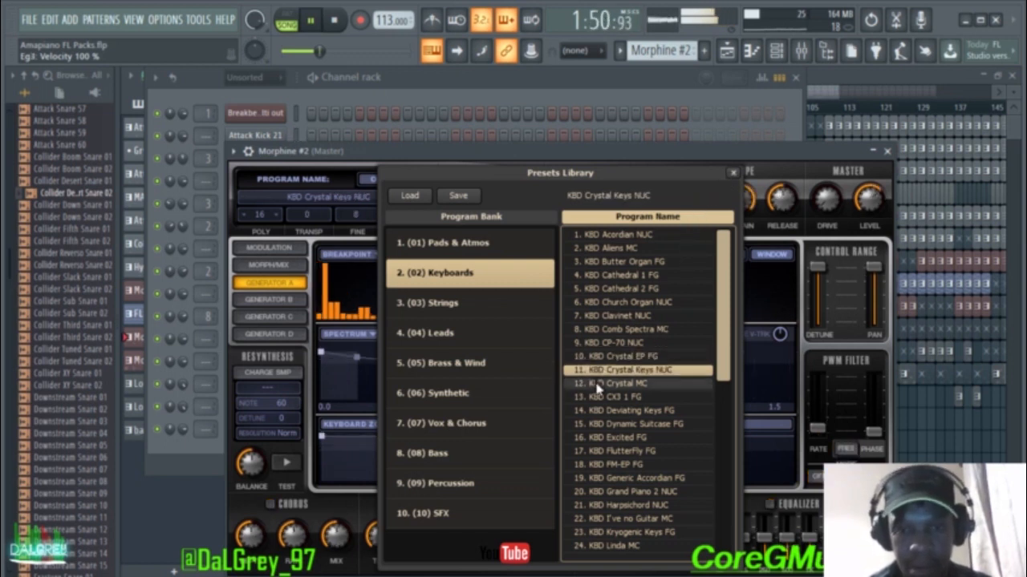
left_click(597, 385)
left_click(611, 370)
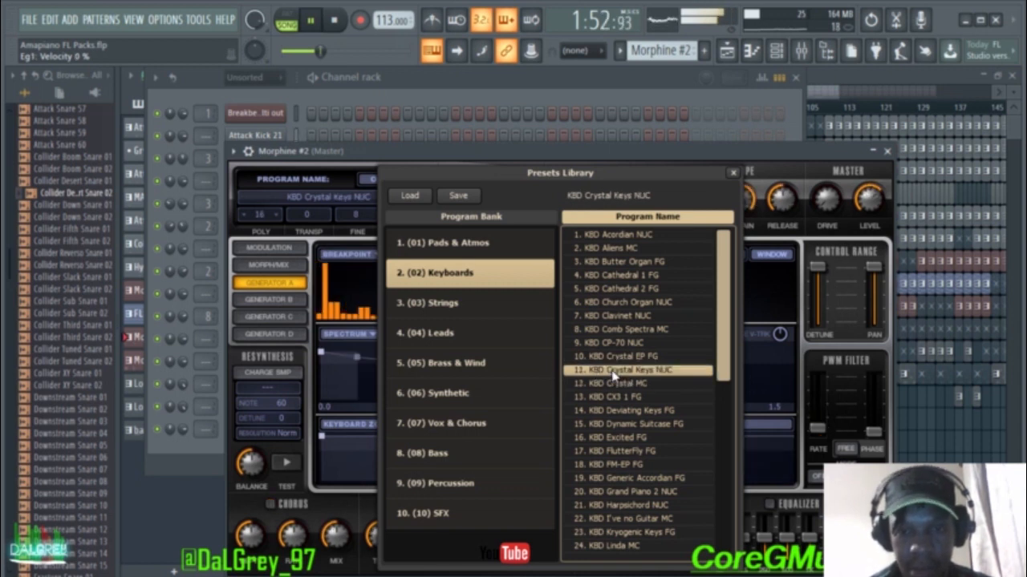
left_click(734, 174)
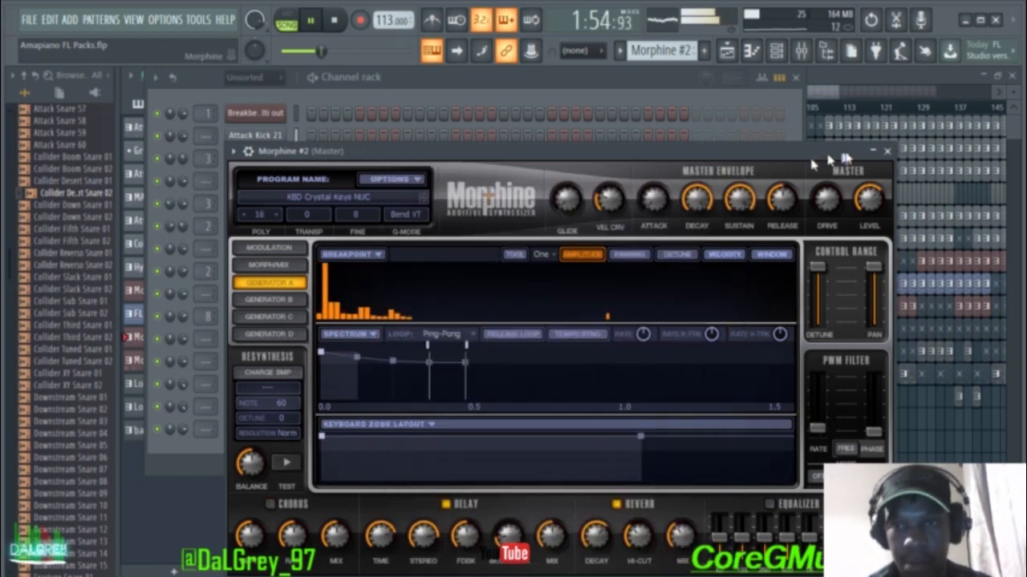
left_click(888, 151)
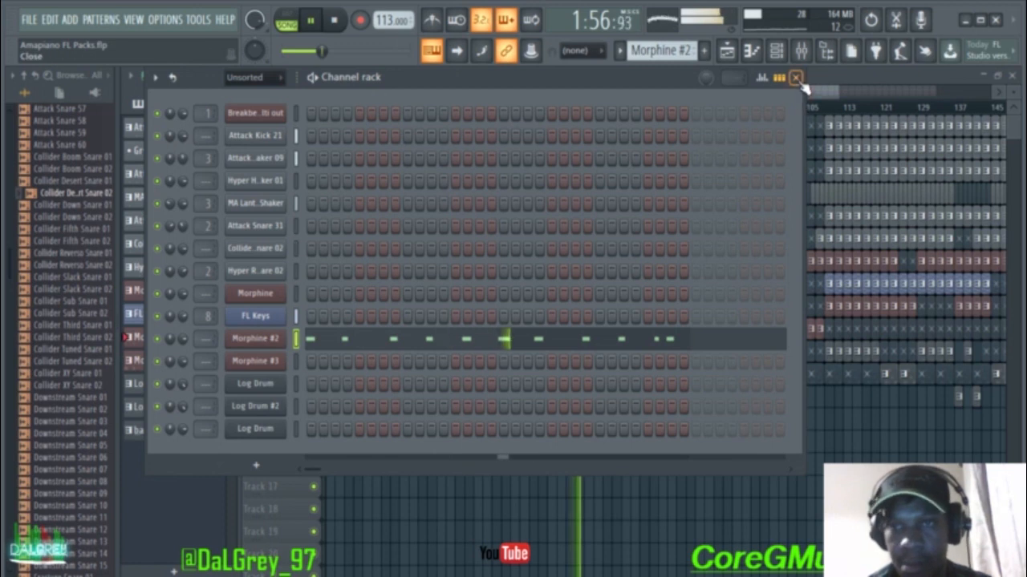
left_click(797, 78)
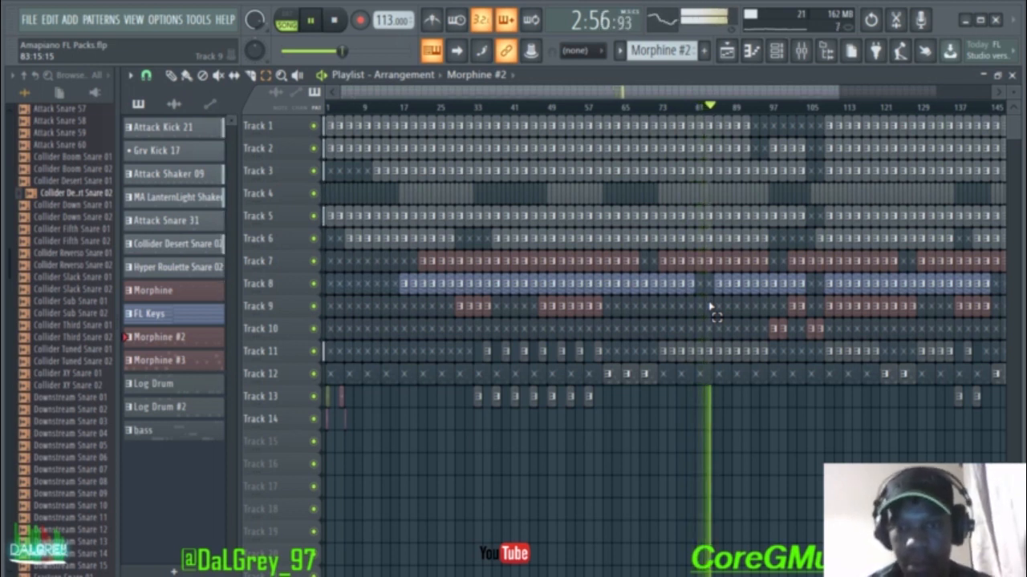
Step: Stop the Playlist playback near bar 85 so the song resets to its start
key("space")
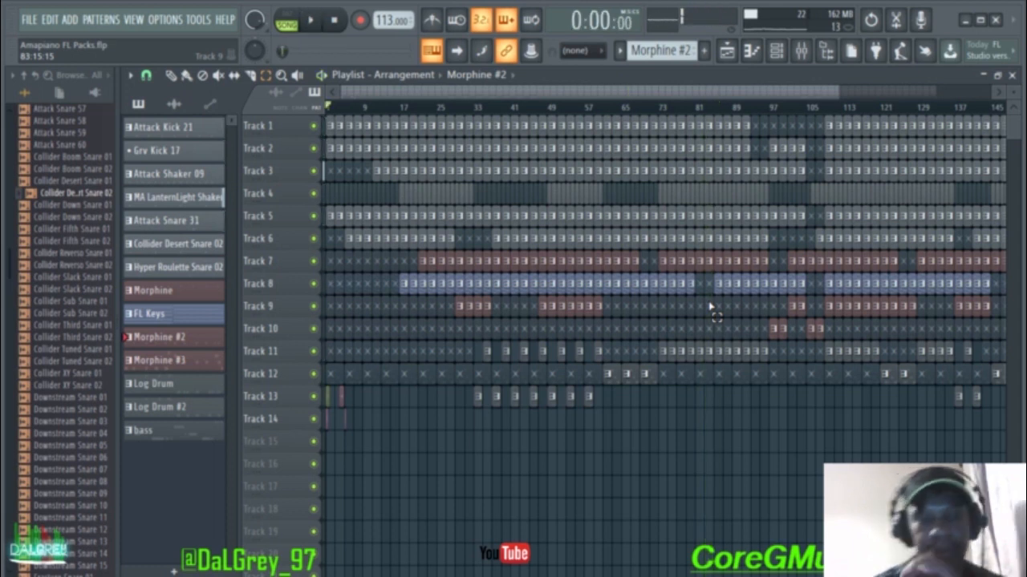